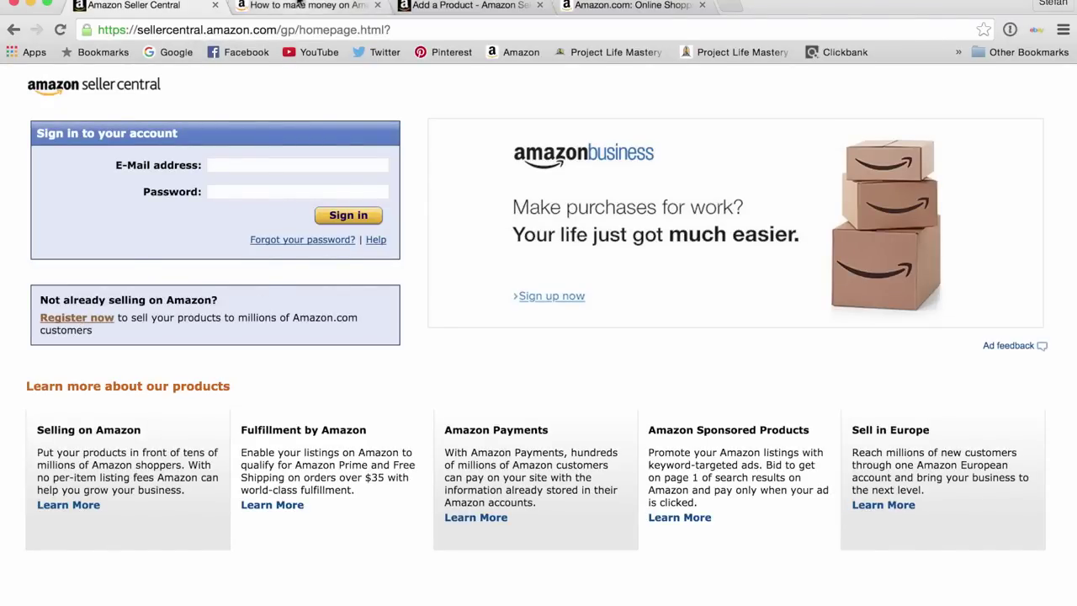
# Review the Sell on Amazon page, comparing the offers for selling as a Professional and as an Individual.
pyautogui.click(300, 6)
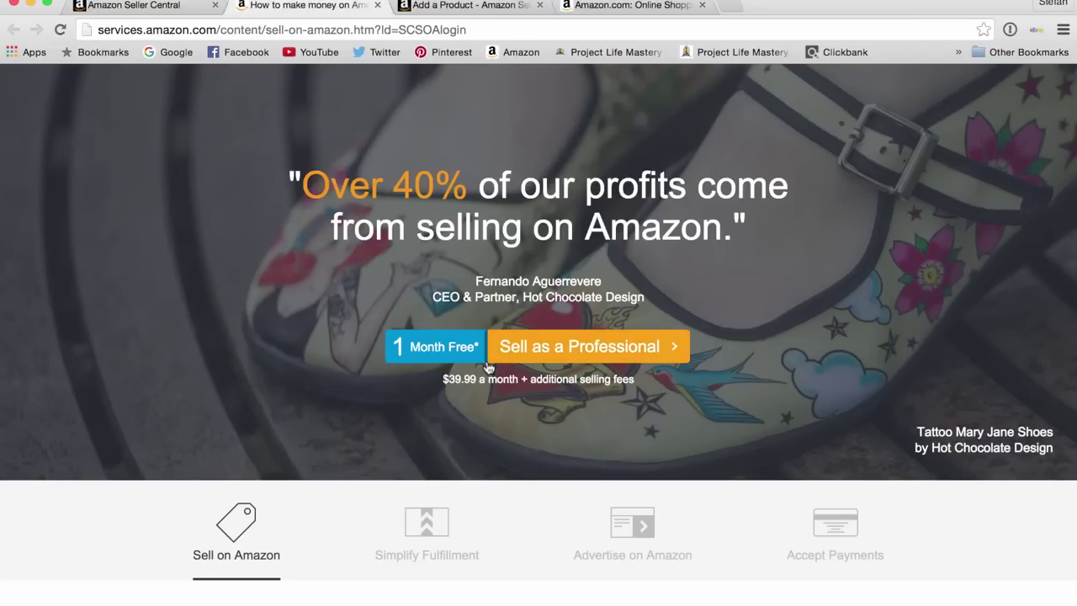
pyautogui.scroll(-15, 488, 367)
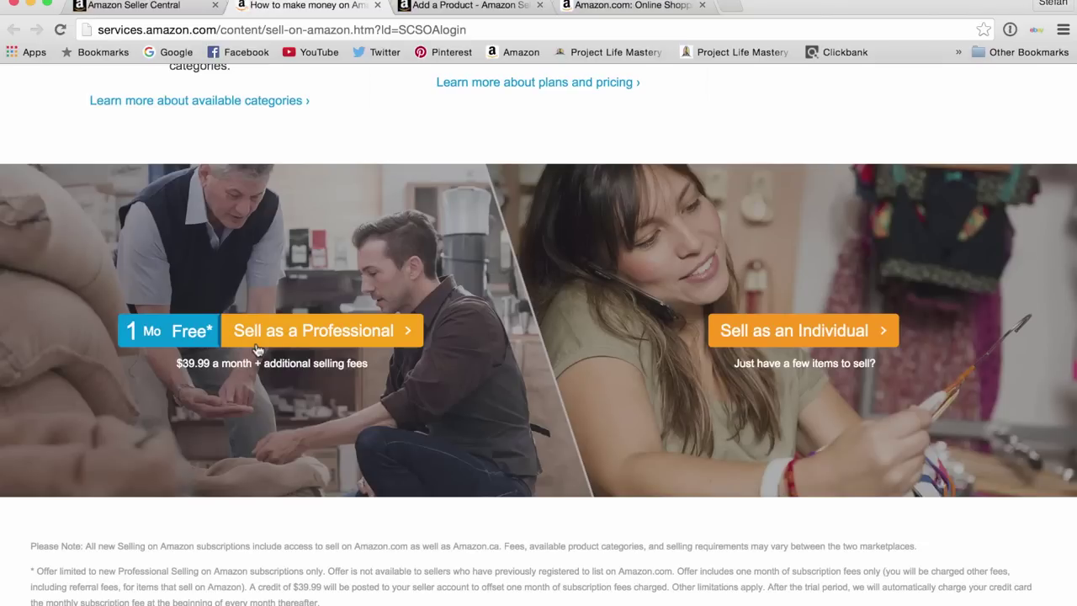
pyautogui.scroll(10, 257, 348)
pyautogui.scroll(3, 258, 348)
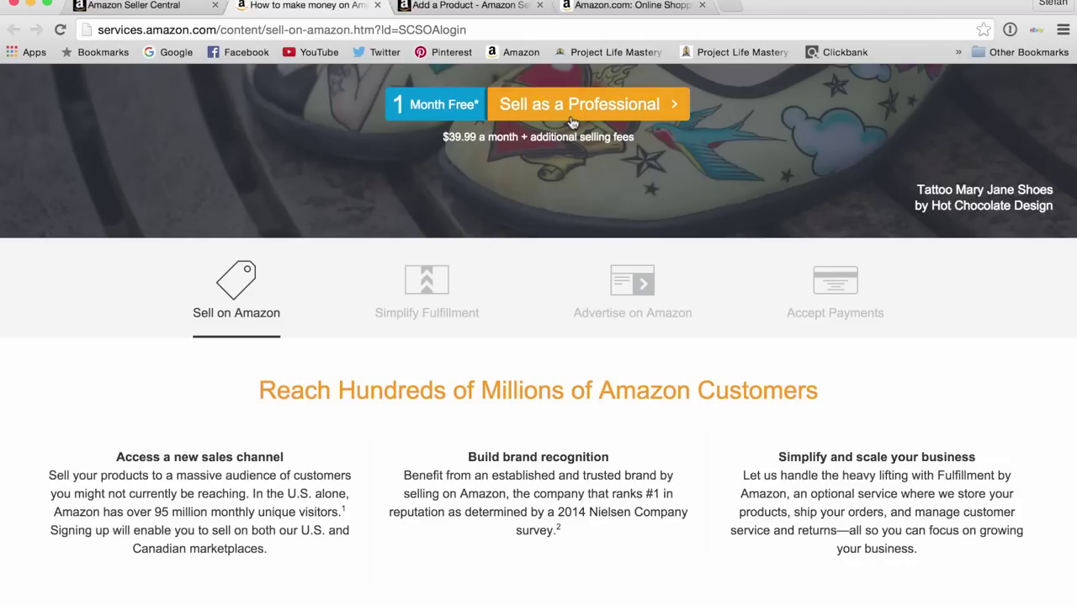
pyautogui.scroll(2, 589, 237)
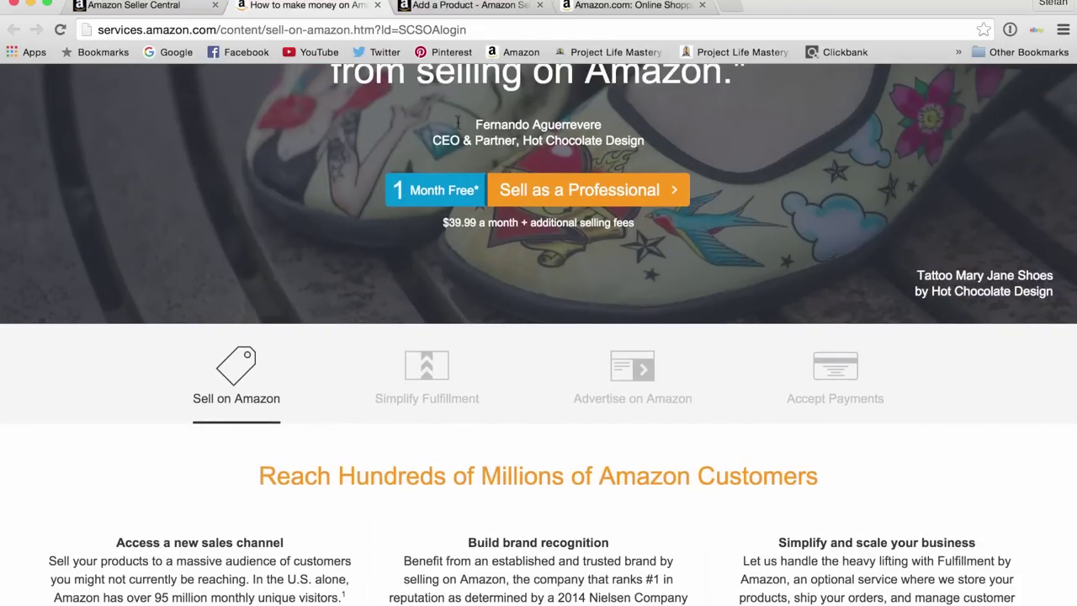
pyautogui.scroll(3, 461, 126)
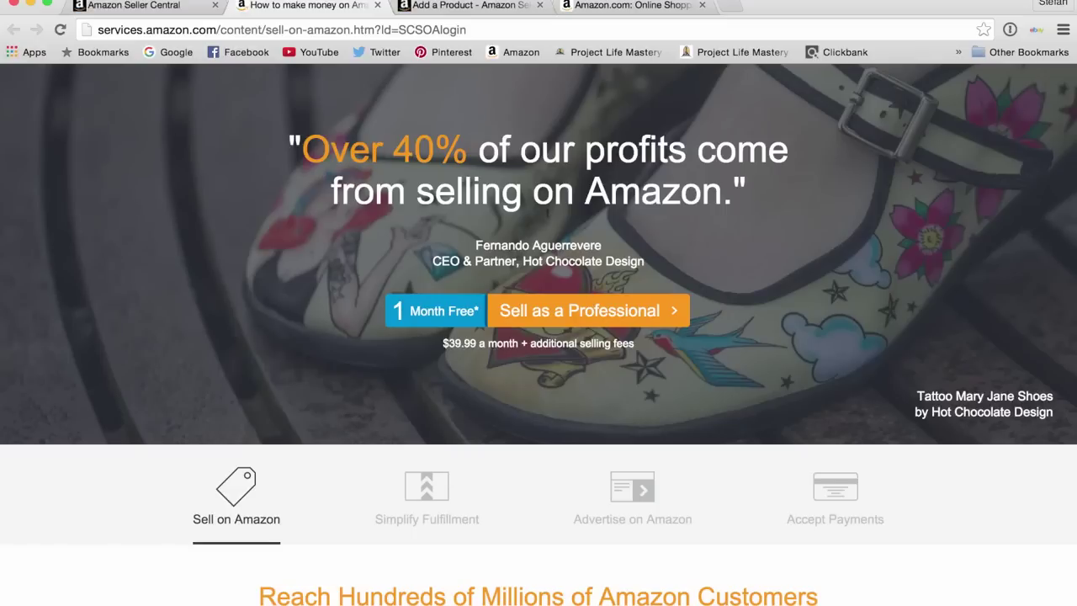
# Go to the Add a Product page and start creating a new product that is not in Amazon's catalog.
pyautogui.click(439, 4)
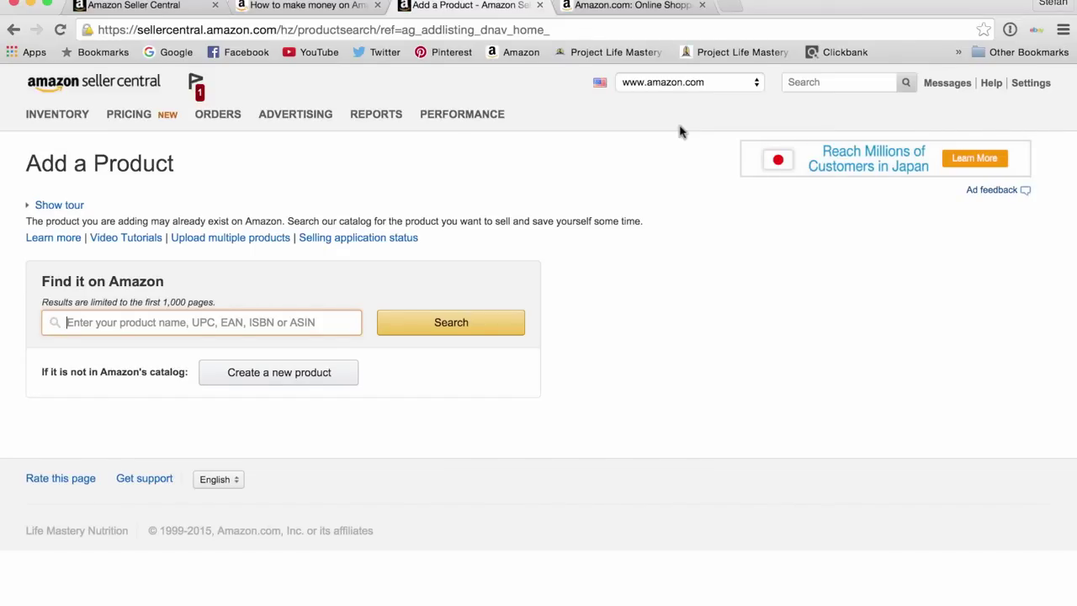
pyautogui.click(661, 204)
pyautogui.moveTo(72, 115)
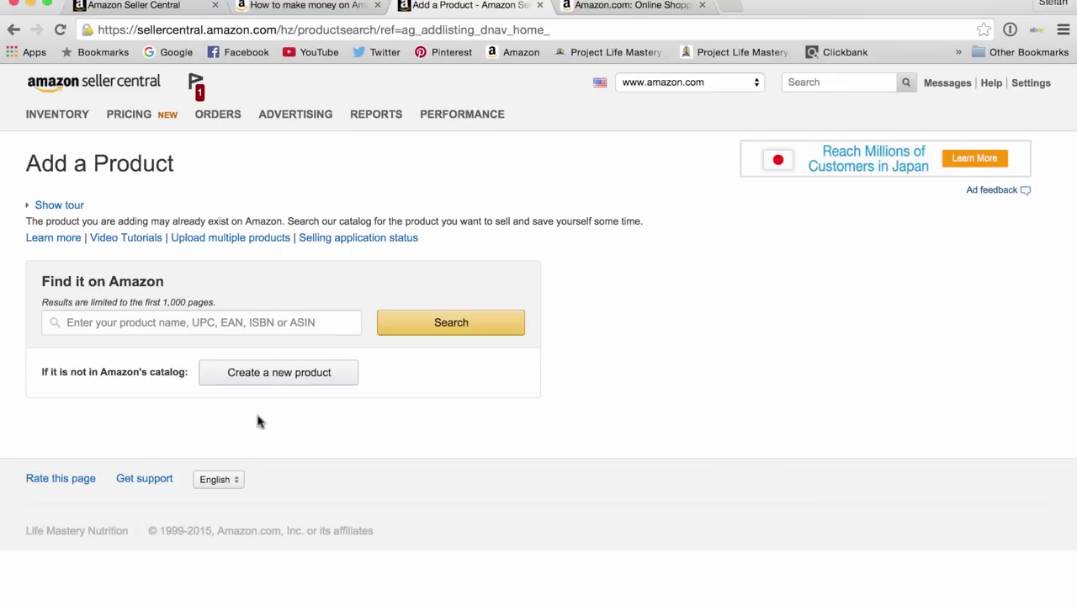
pyautogui.click(227, 380)
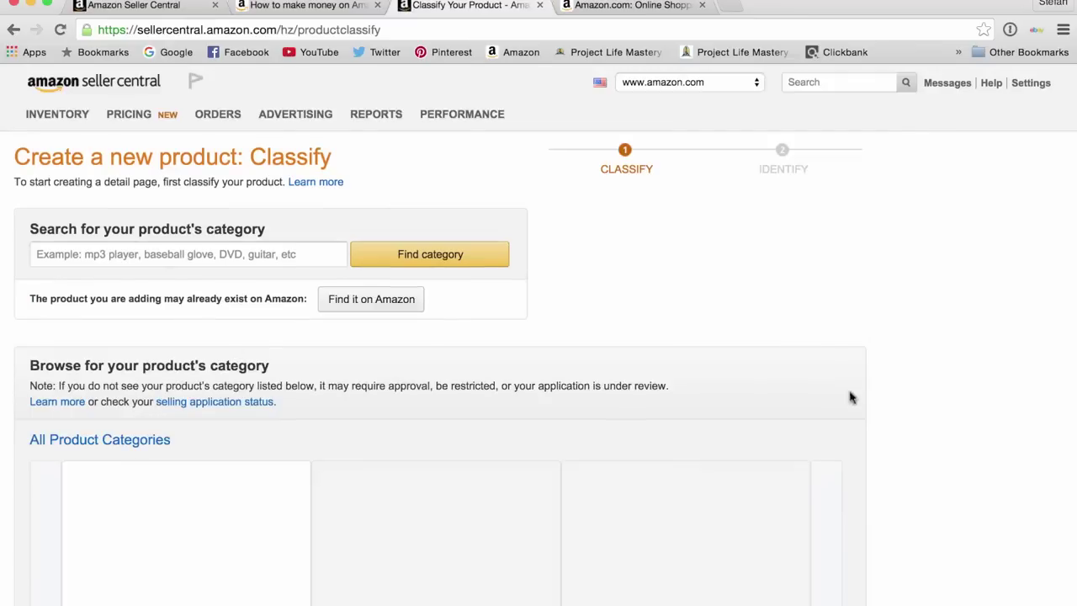
# Browse all product categories and choose Sporting Goods as the new product's main category.
pyautogui.scroll(-2, 888, 458)
pyautogui.scroll(-3, 889, 458)
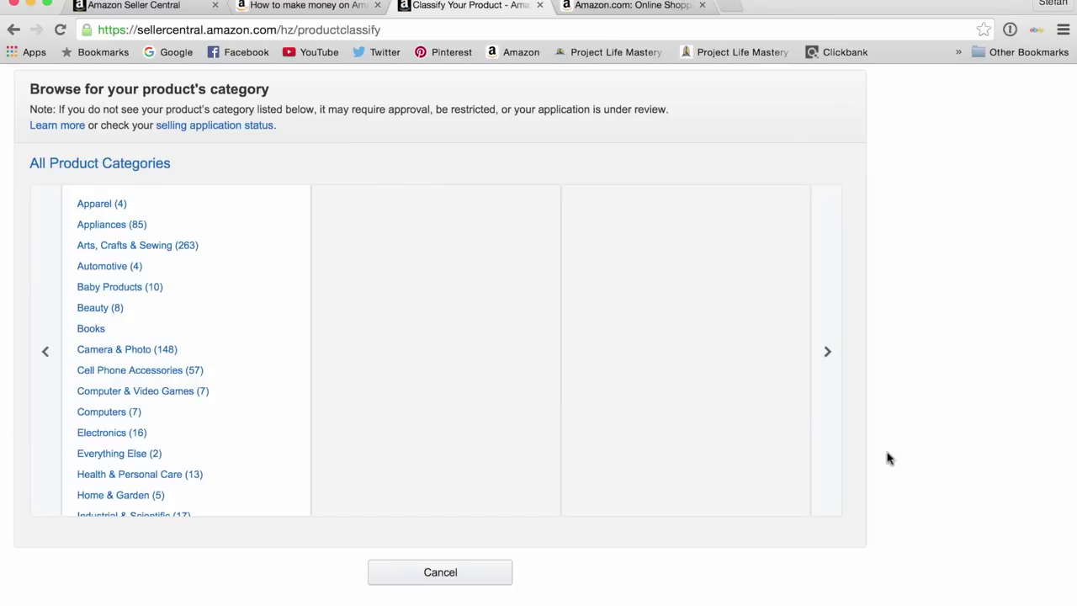
pyautogui.scroll(-3, 232, 436)
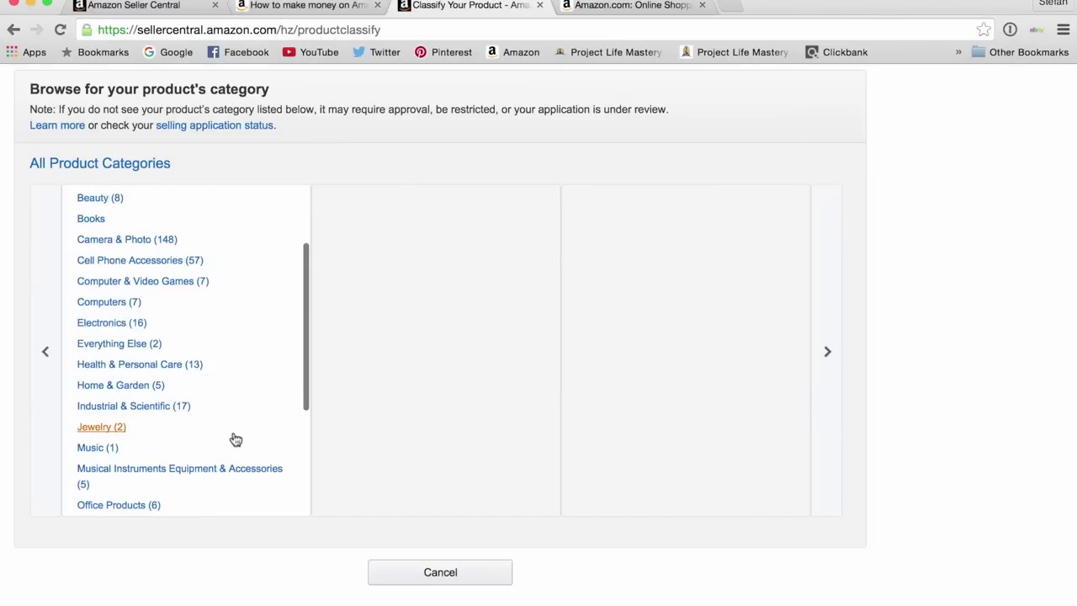
pyautogui.scroll(2, 236, 439)
pyautogui.scroll(-5, 235, 437)
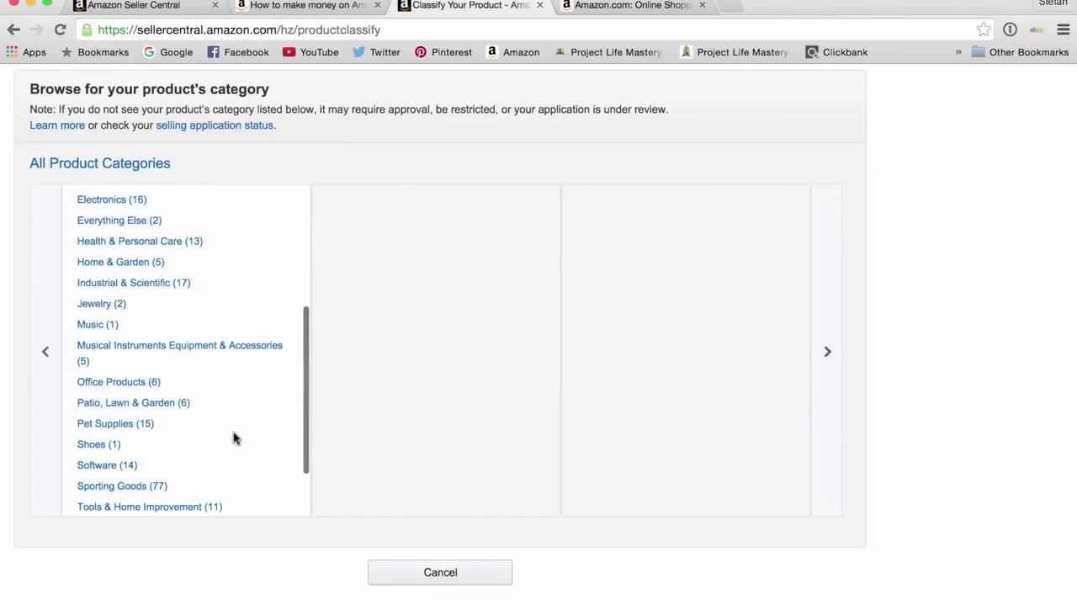
pyautogui.scroll(-2, 235, 437)
pyautogui.click(140, 416)
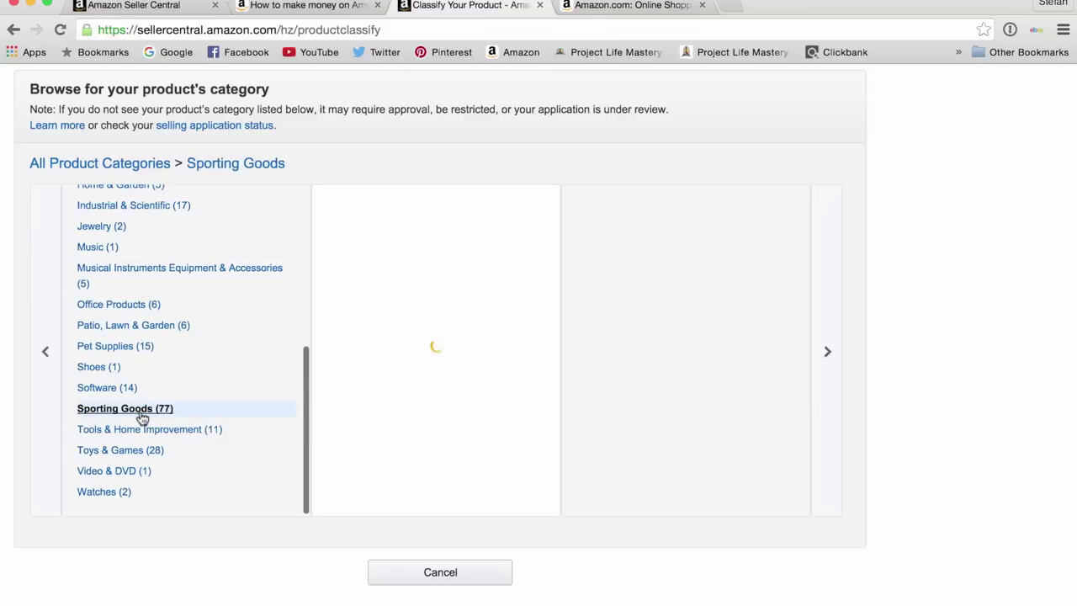
# Show the subcategories of Running within Sporting Goods.
pyautogui.scroll(-10, 428, 392)
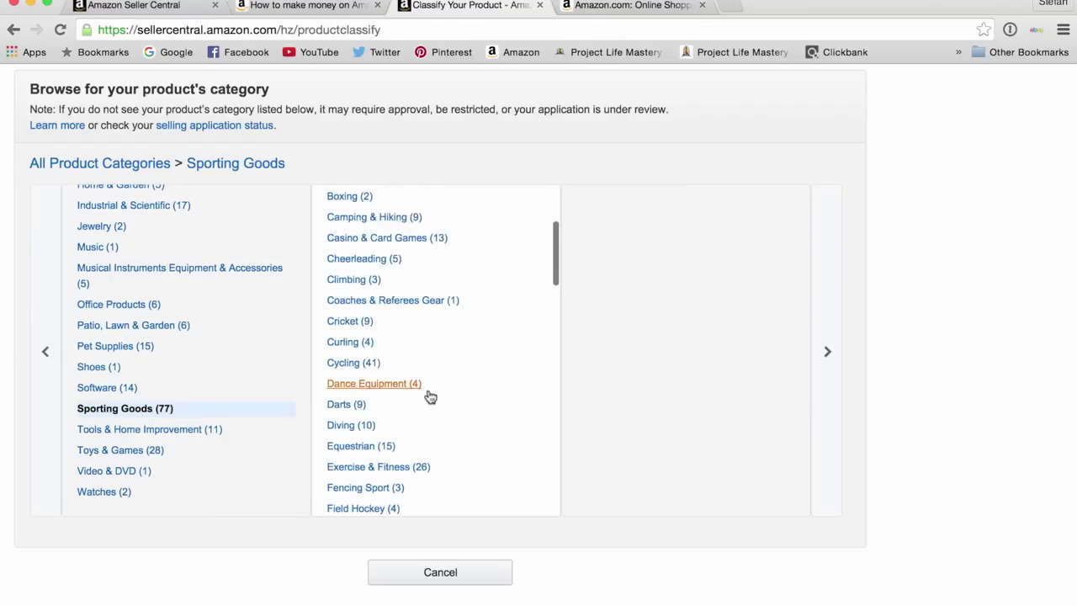
pyautogui.scroll(-5, 429, 396)
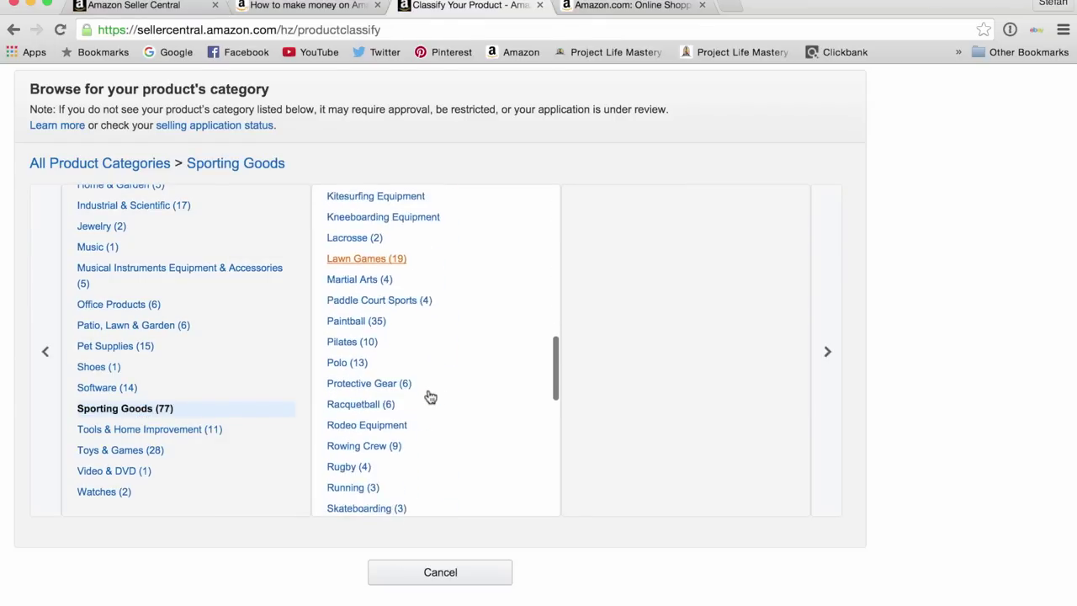
pyautogui.scroll(-5, 430, 396)
pyautogui.scroll(5, 430, 397)
pyautogui.scroll(-3, 430, 396)
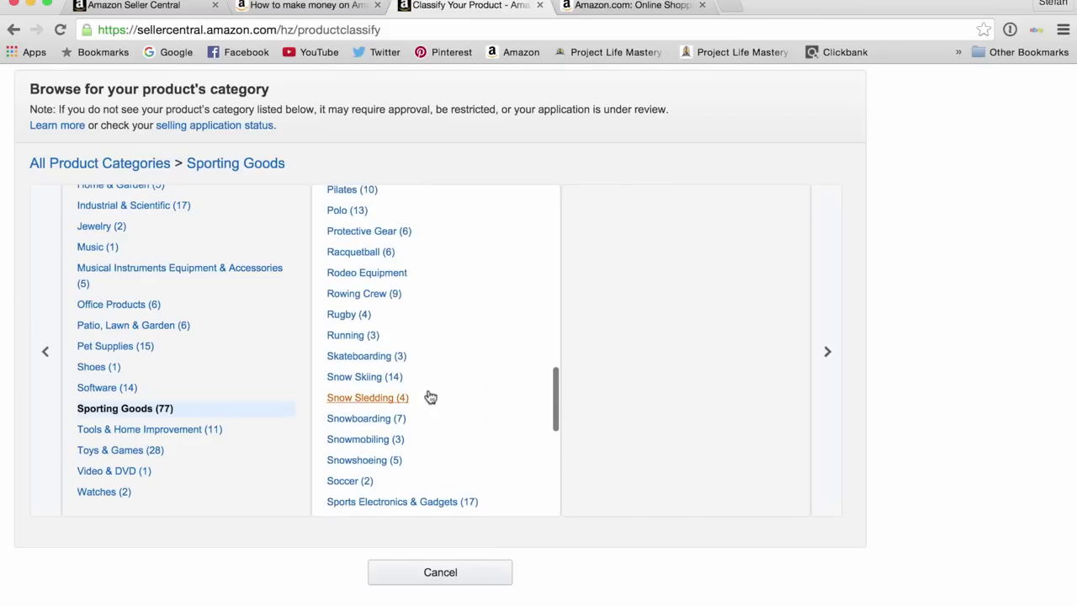
pyautogui.click(347, 338)
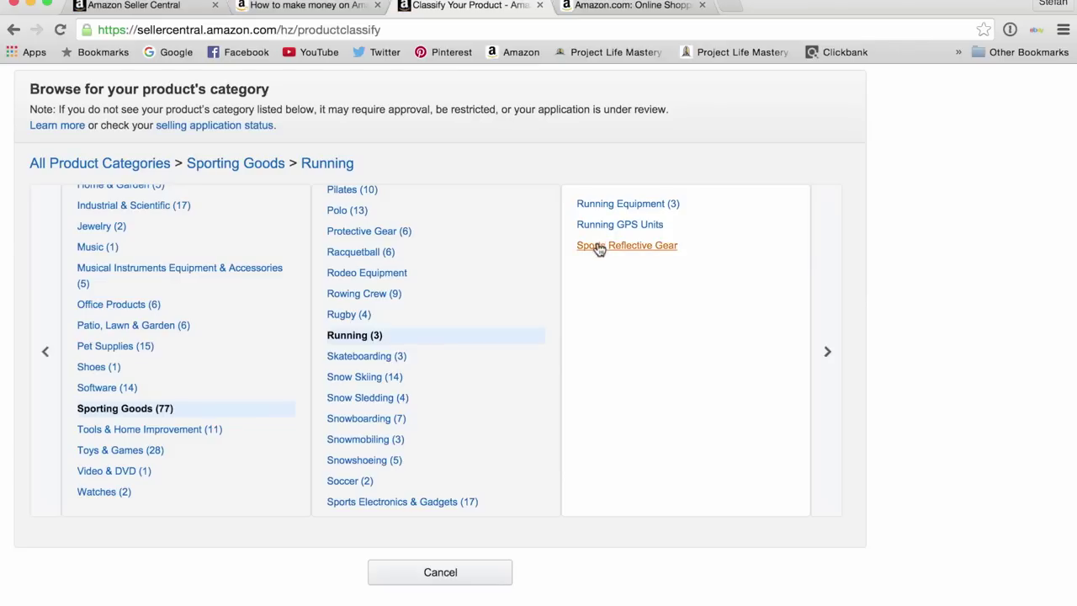
# Classify the new product under Soccer > Soccer Equipment > Soccer Balls within Sporting Goods and select that category.
pyautogui.scroll(-2, 404, 438)
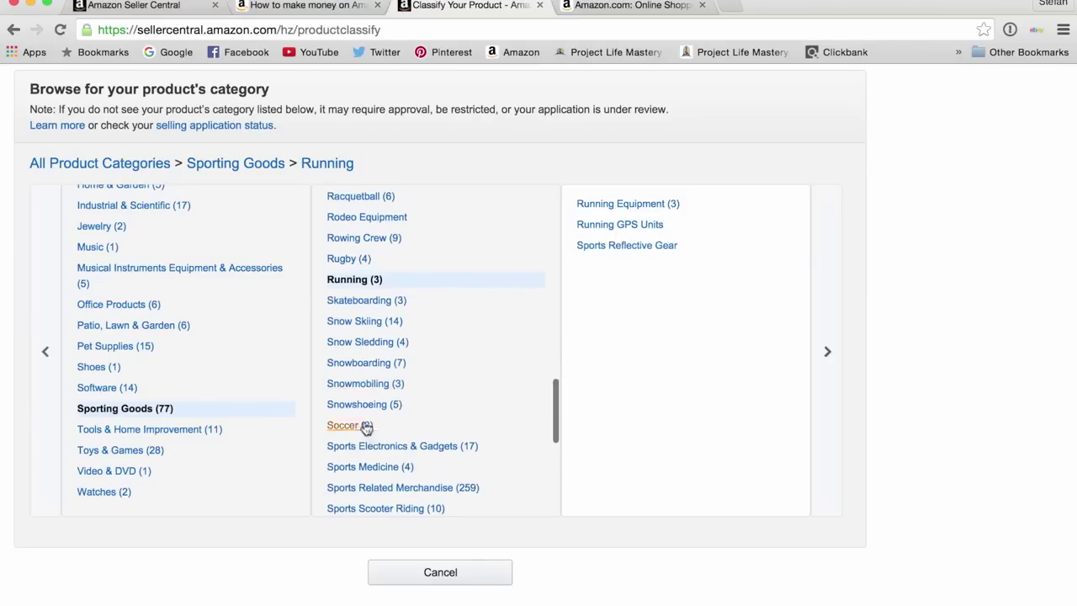
pyautogui.click(368, 425)
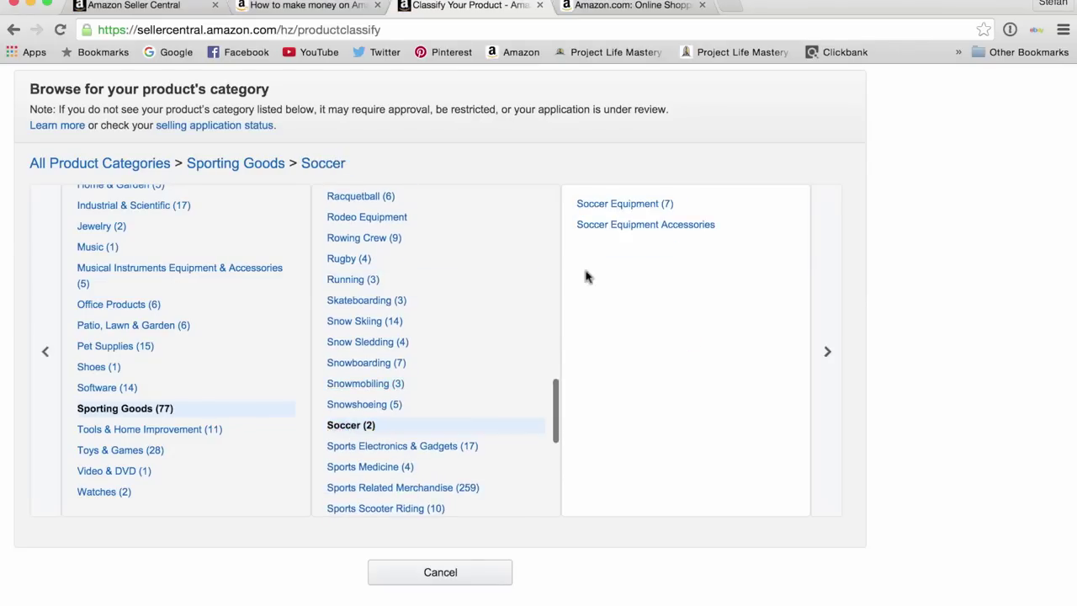
pyautogui.click(648, 208)
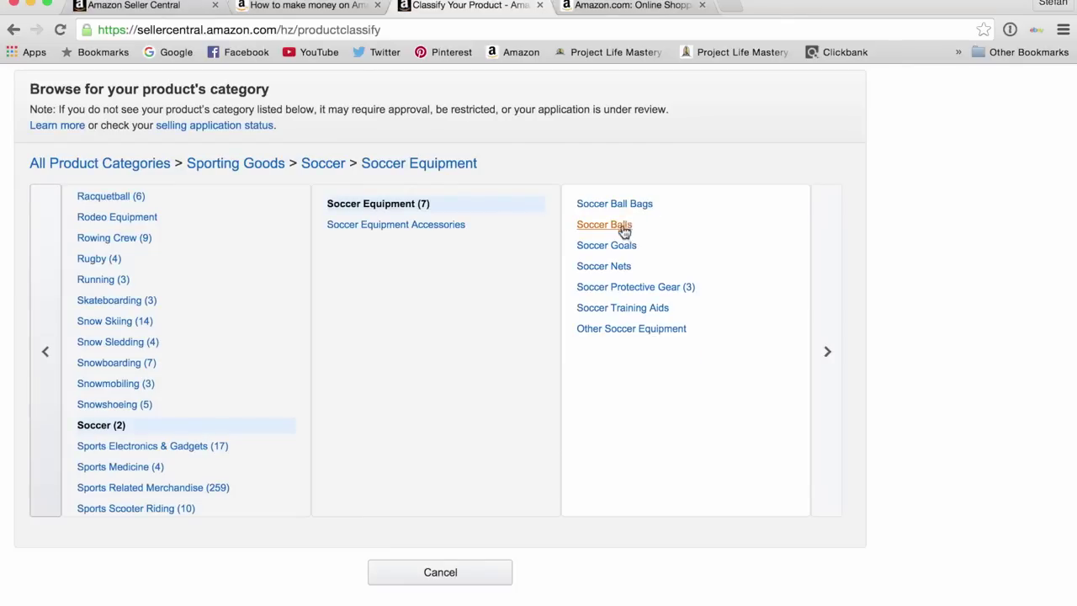
pyautogui.scroll(5, 160, 302)
pyautogui.scroll(1, 162, 303)
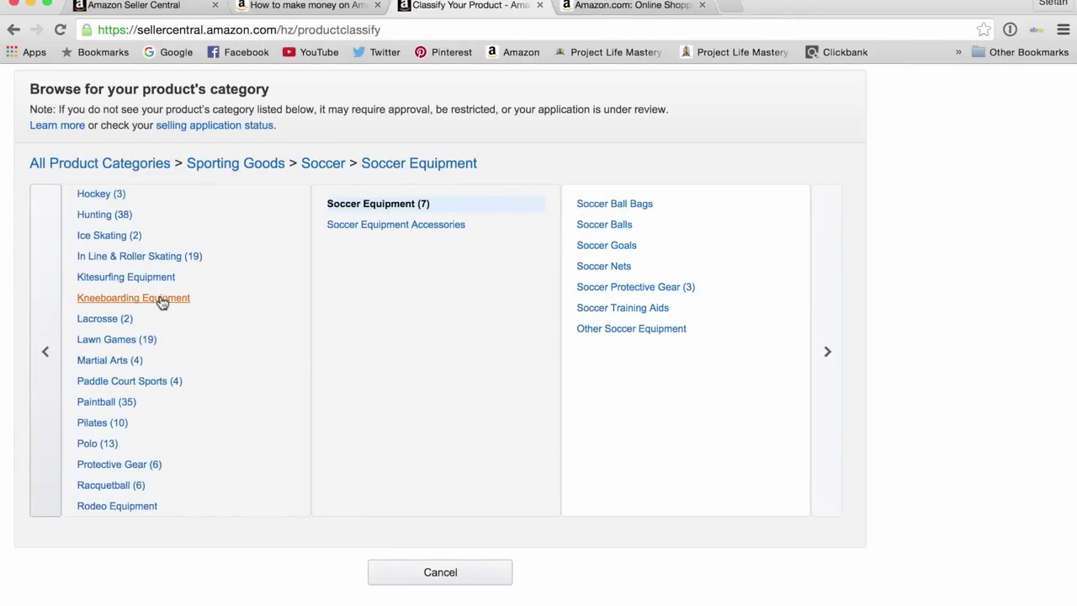
pyautogui.click(606, 225)
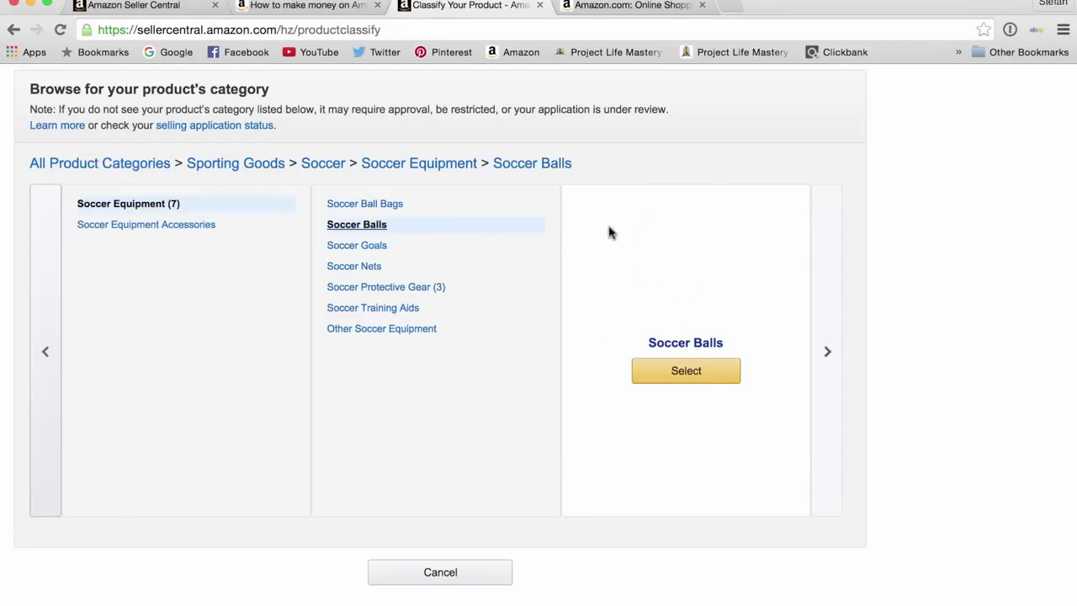
pyautogui.click(666, 373)
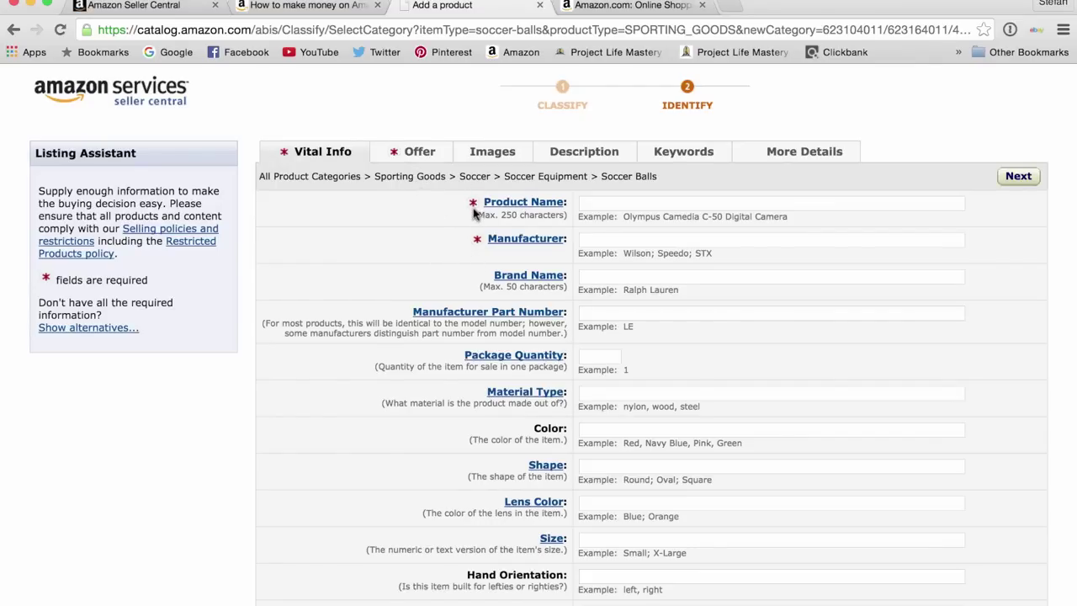
# Switch from the product form to the Amazon.com store page and search all departments for "soccer ball".
pyautogui.moveTo(474, 214)
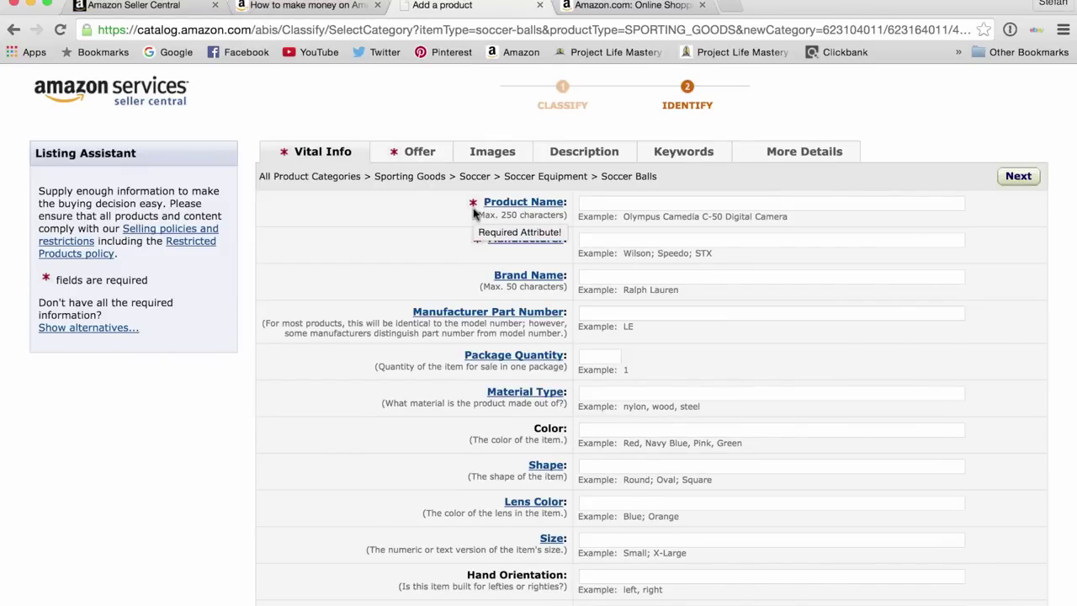
pyautogui.click(667, 208)
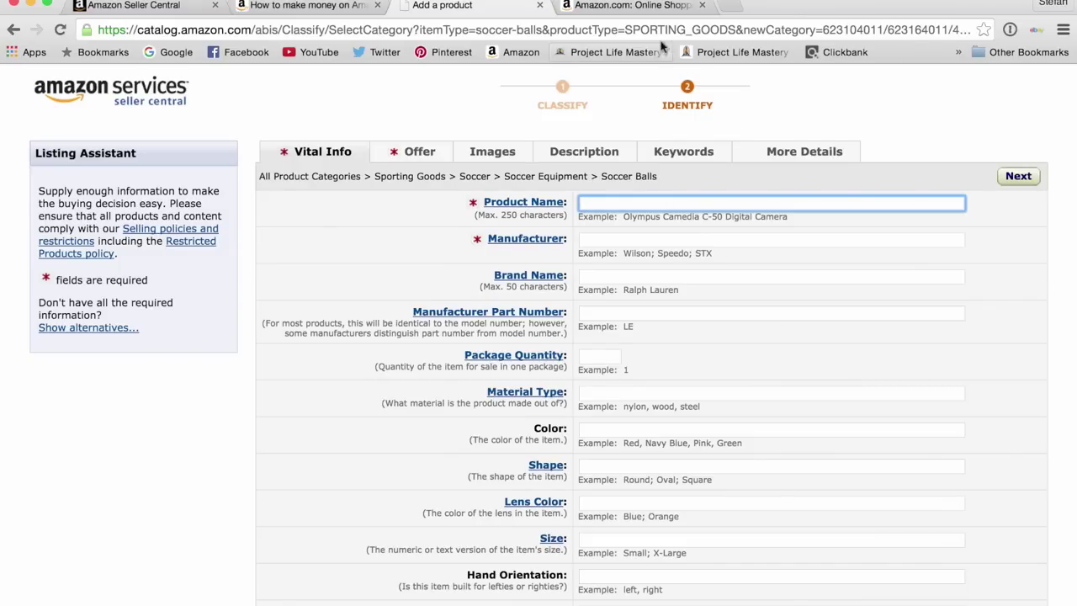
pyautogui.click(658, 6)
pyautogui.click(456, 135)
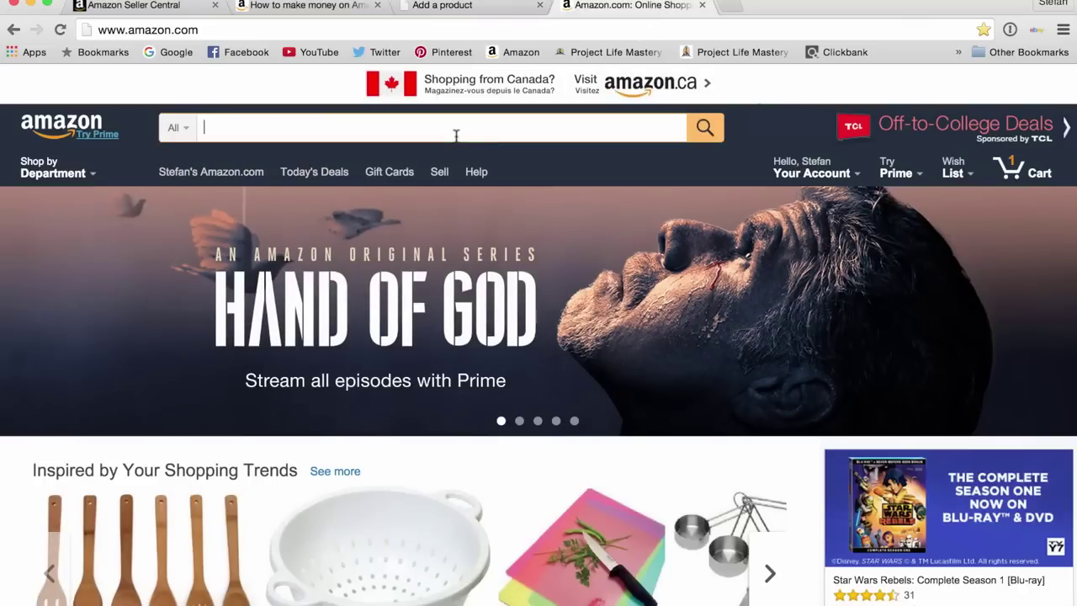
pyautogui.write('soccer ball')
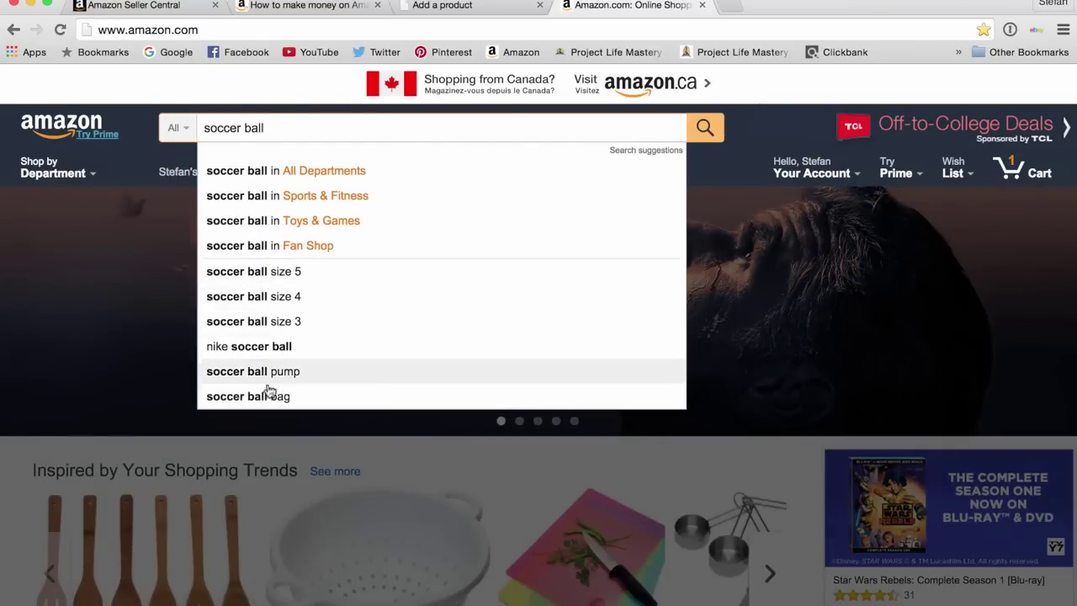
pyautogui.press('Return')
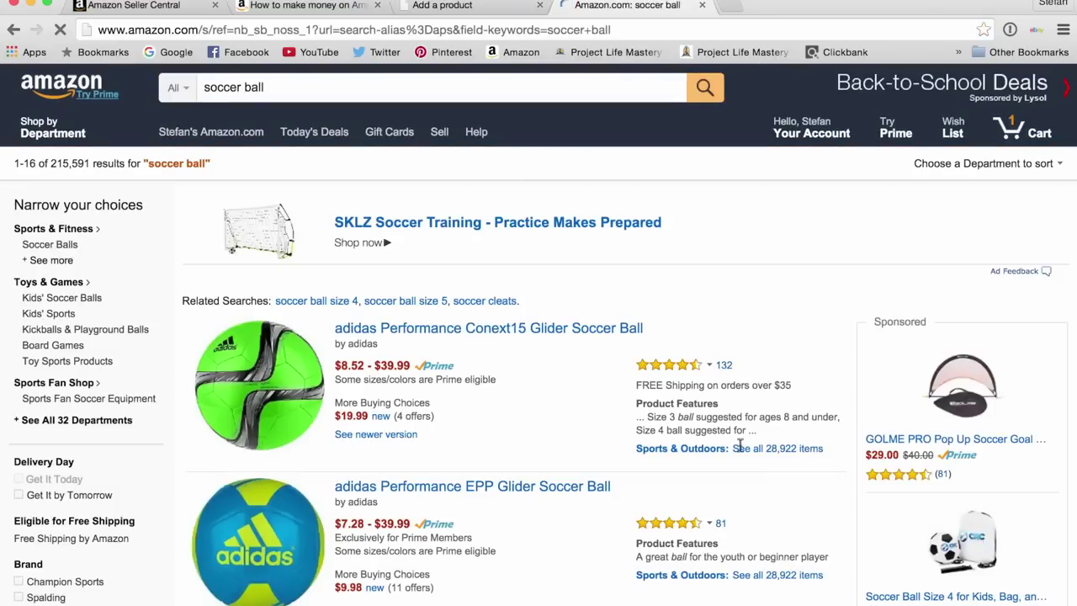
# Examine the soccer ball search results, comparing product titles, brands, prices and customer ratings.
pyautogui.scroll(-3, 800, 501)
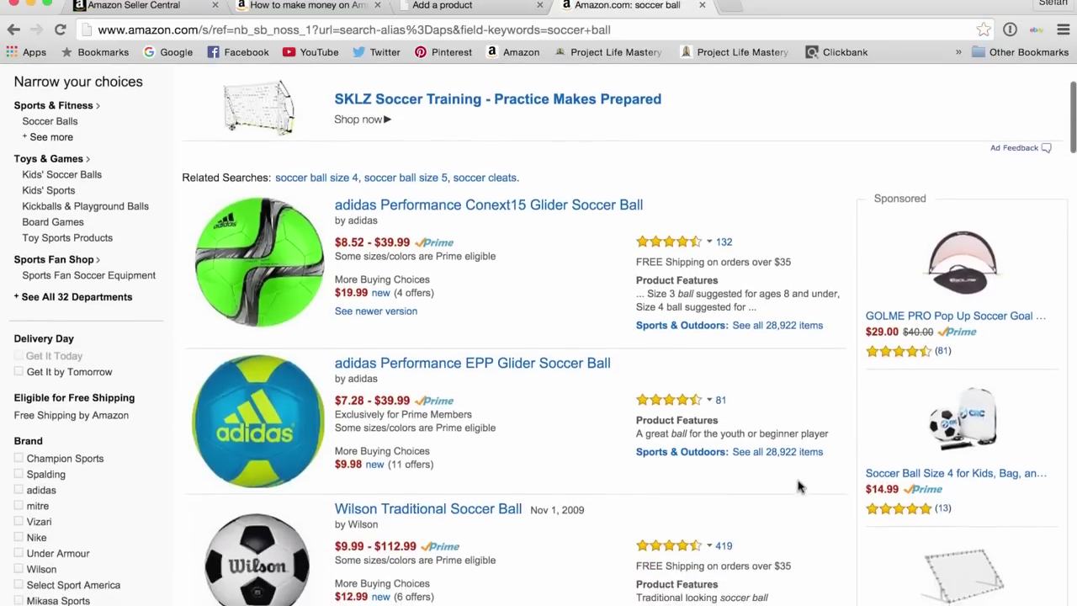
pyautogui.scroll(-3, 800, 487)
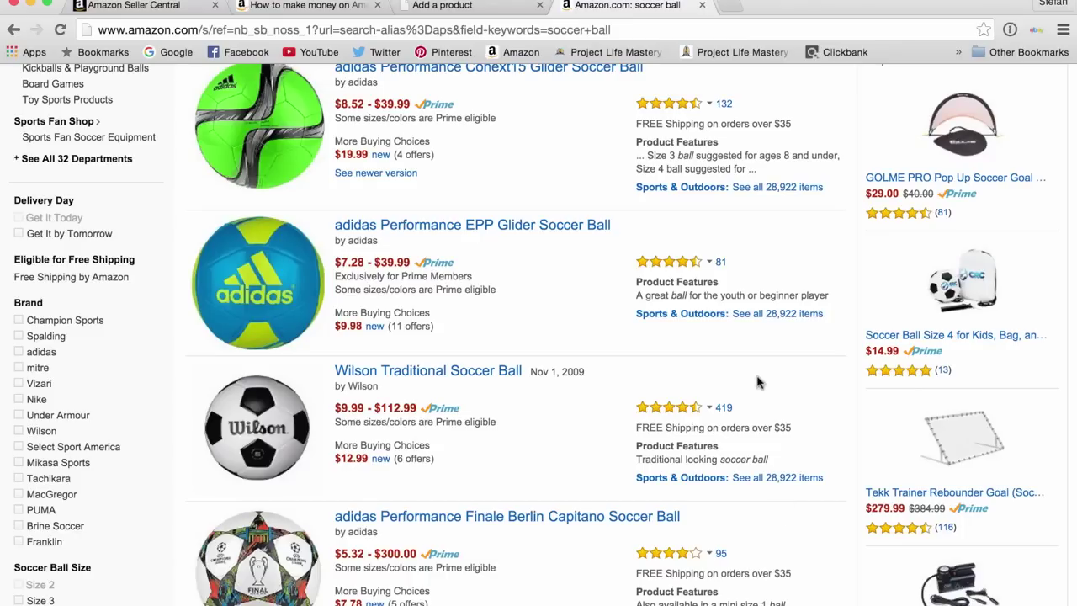
pyautogui.scroll(-5, 757, 381)
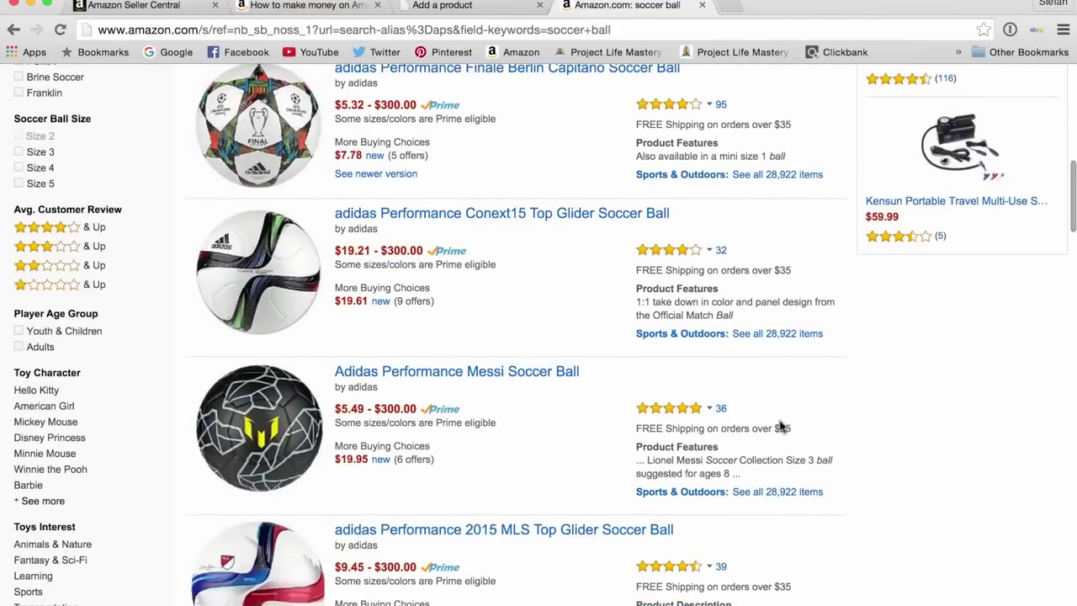
pyautogui.scroll(-5, 781, 428)
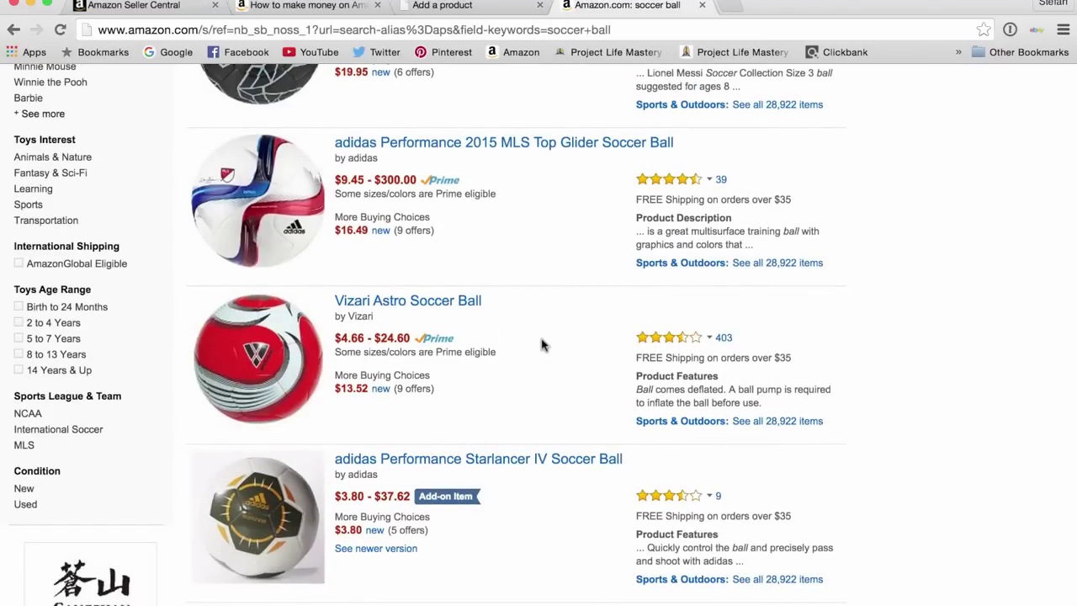
pyautogui.scroll(8, 542, 344)
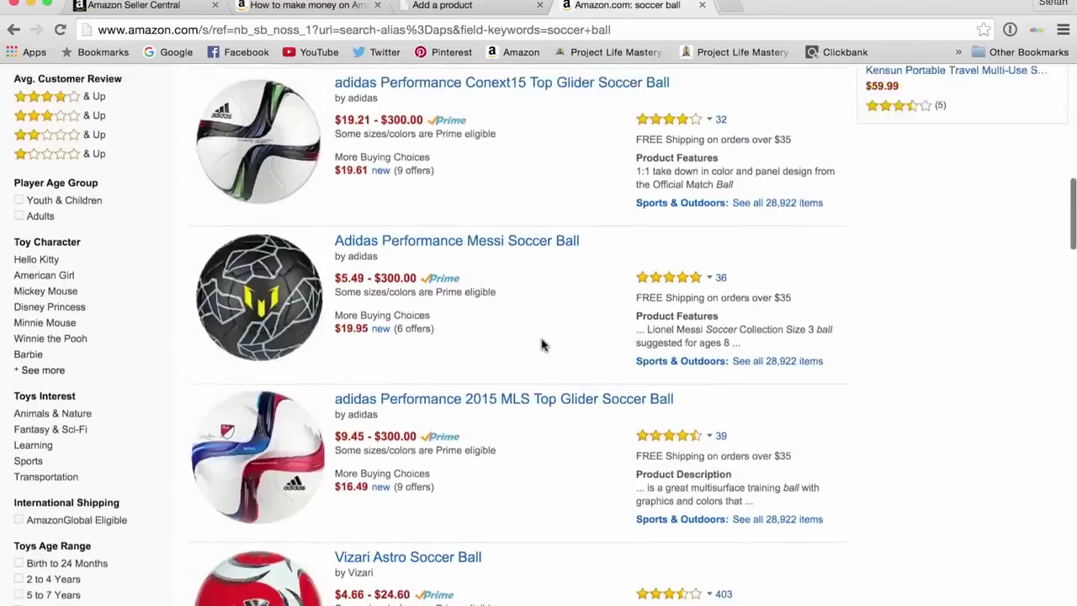
pyautogui.scroll(2, 542, 345)
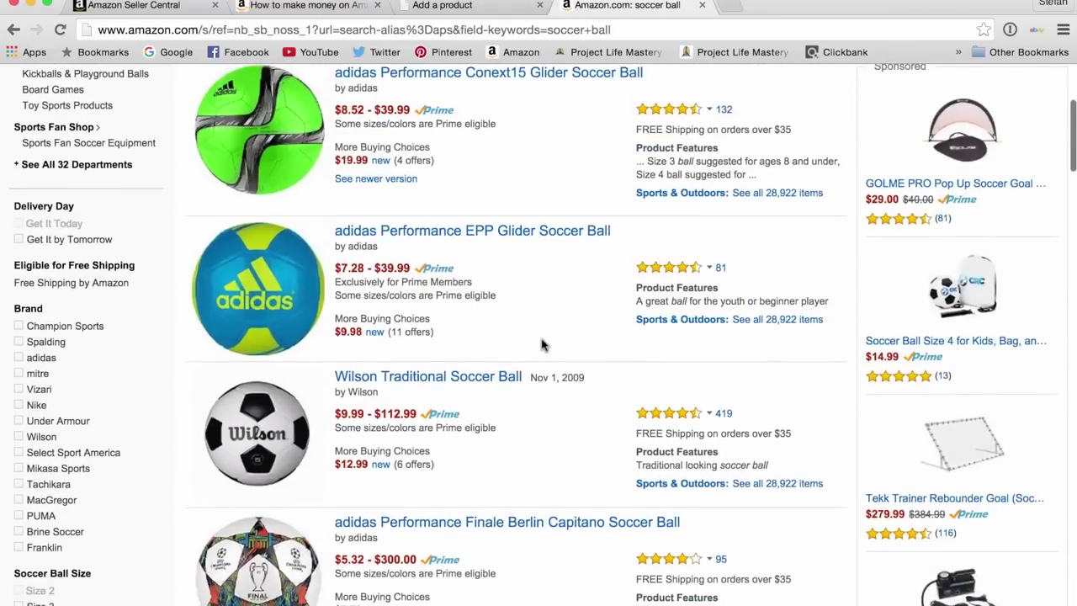
pyautogui.scroll(-9, 617, 402)
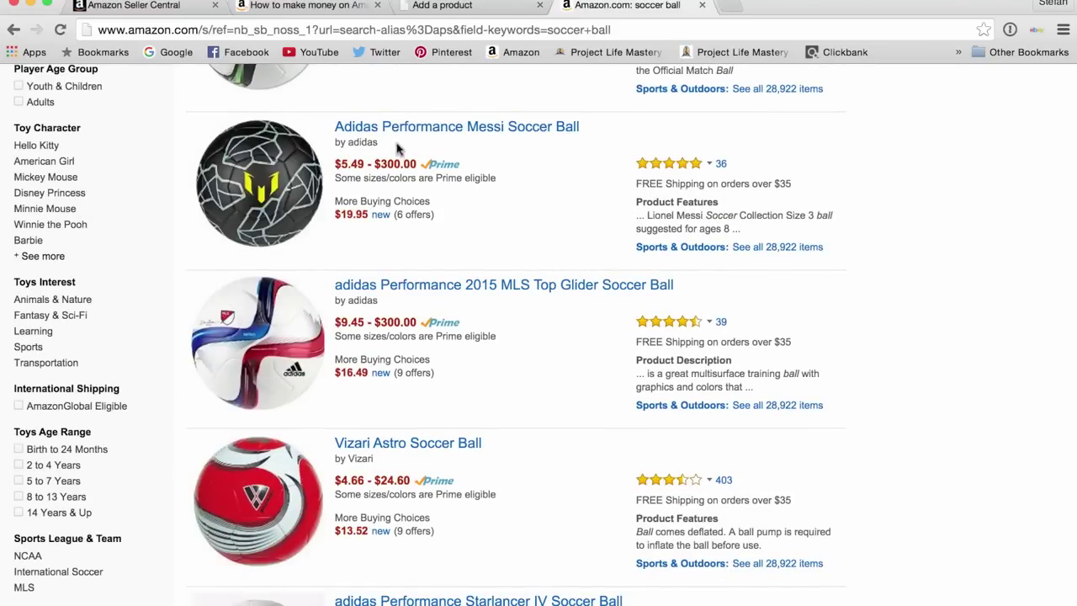
pyautogui.scroll(-2, 518, 439)
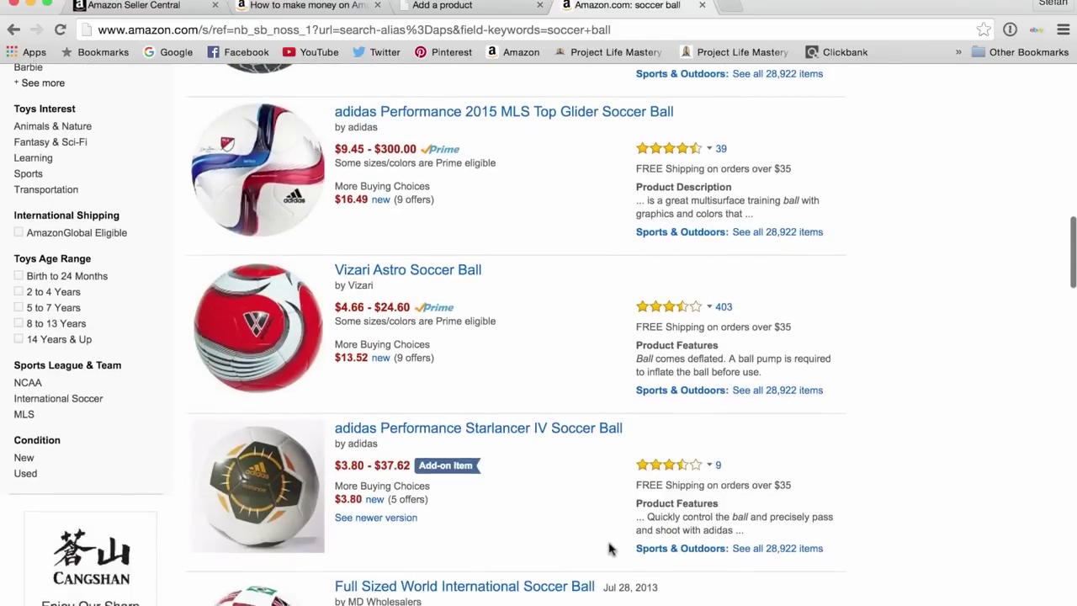
# Review further listings down the soccer ball results for how their product titles are worded.
pyautogui.scroll(-4, 608, 548)
pyautogui.scroll(-3, 621, 568)
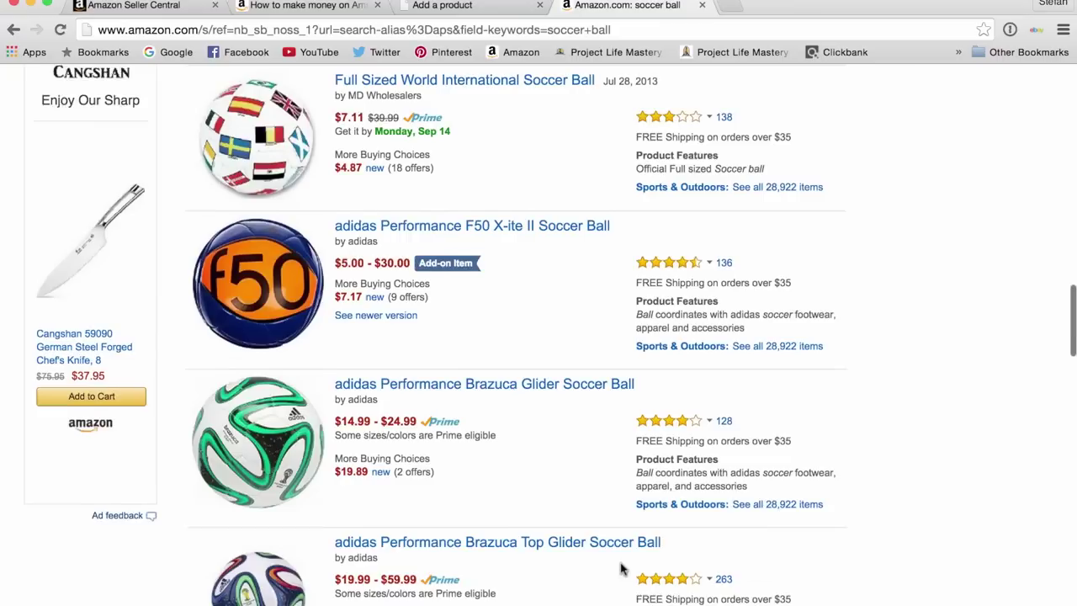
pyautogui.scroll(-3, 640, 505)
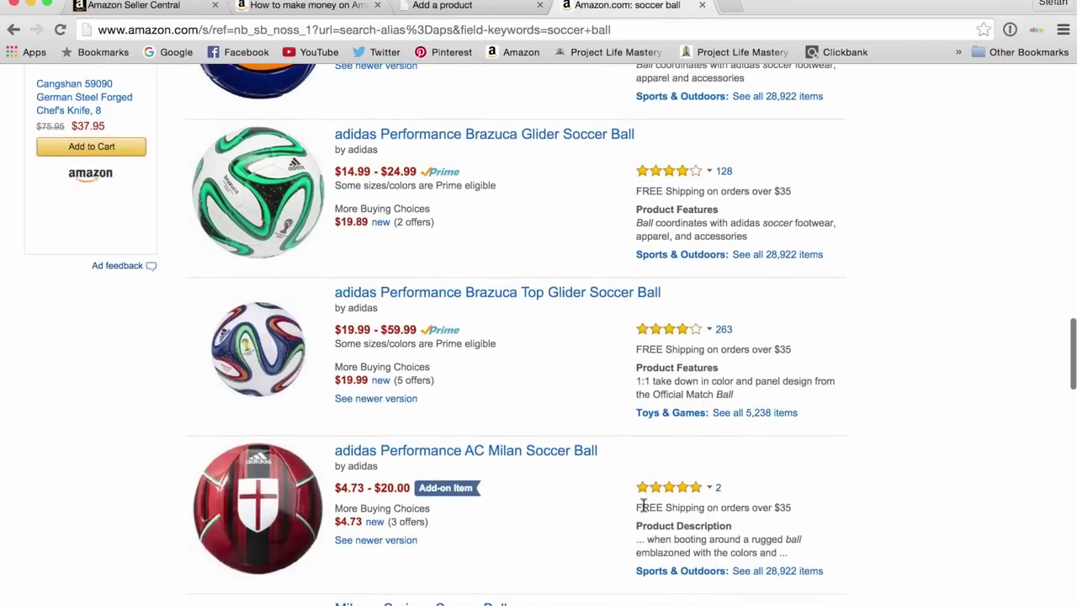
pyautogui.scroll(-5, 631, 514)
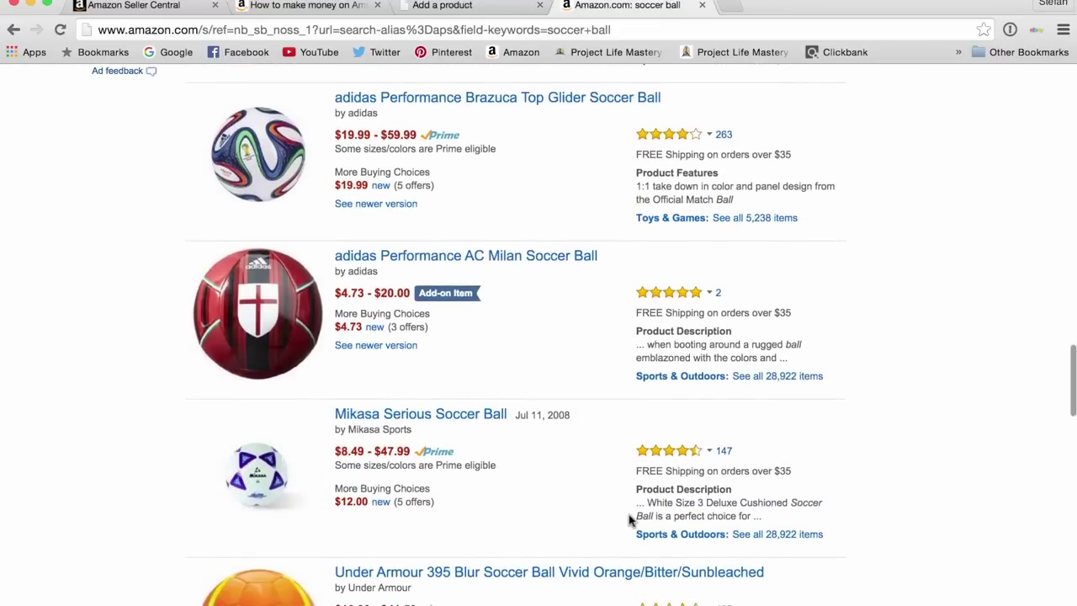
pyautogui.scroll(-5, 629, 519)
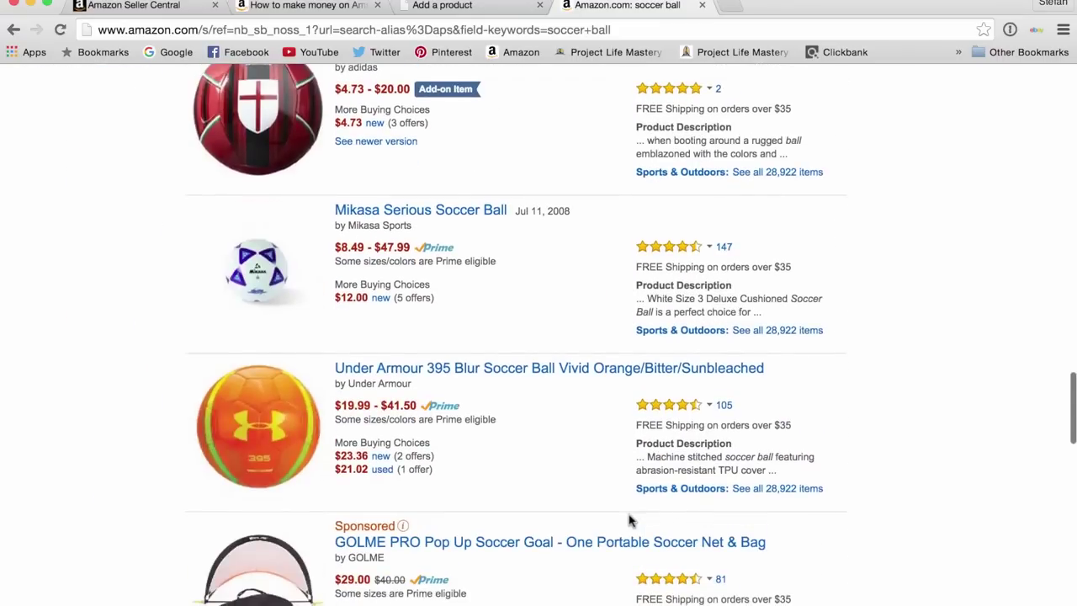
# Return to the Add a product form and enter "Performance Soccer Ball" as the product name.
pyautogui.click(450, 8)
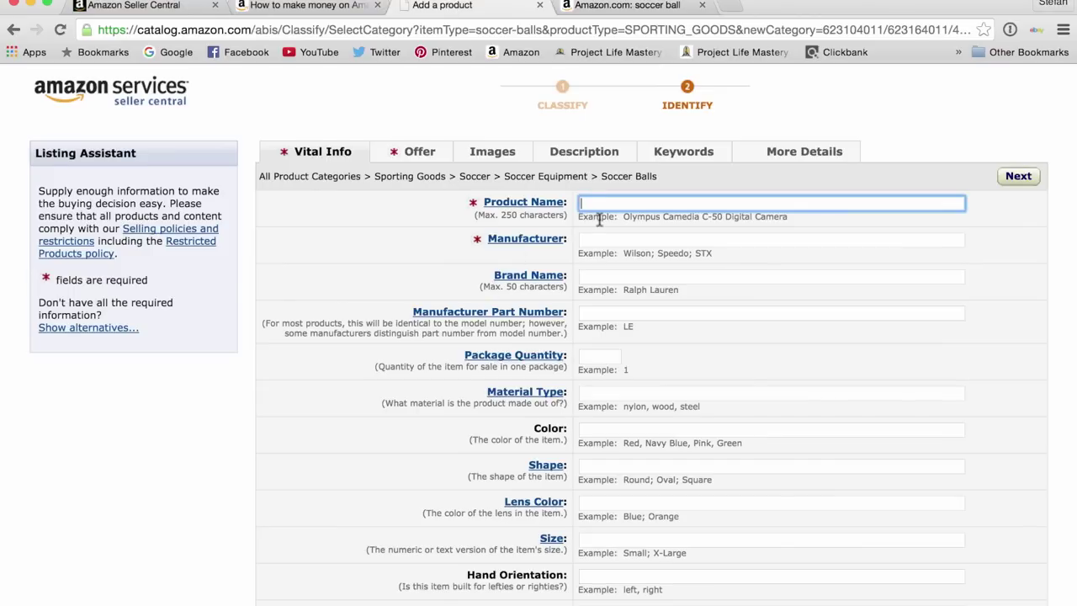
pyautogui.write('Perfo')
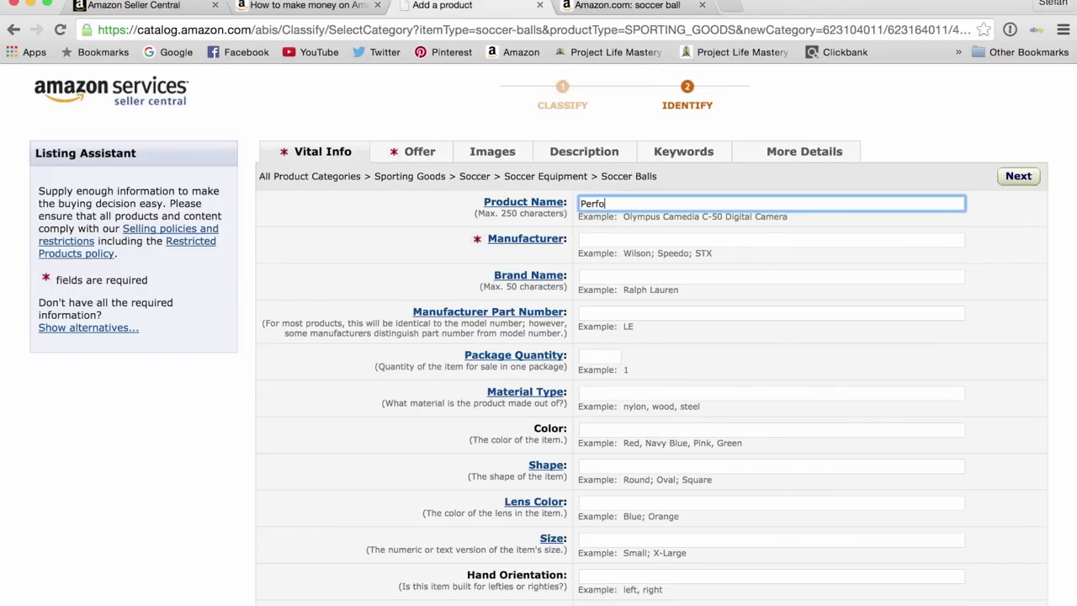
pyautogui.write('rmance Soccer Ball')
pyautogui.press('Tab')
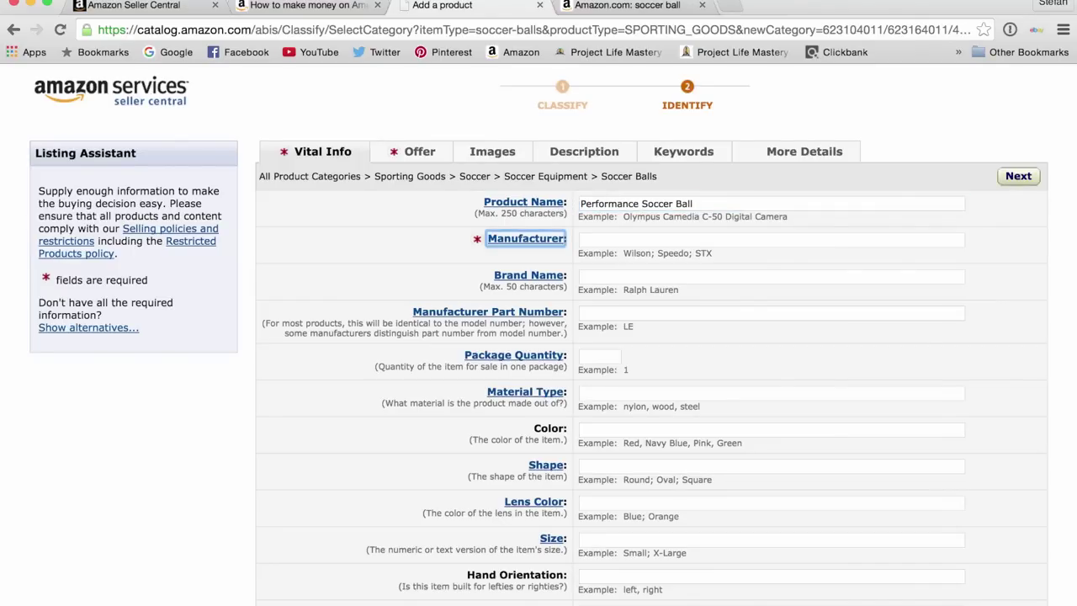
# Enter "High Performance Soccer Equipment" as the manufacturer of the soccer ball.
pyautogui.press('Tab')
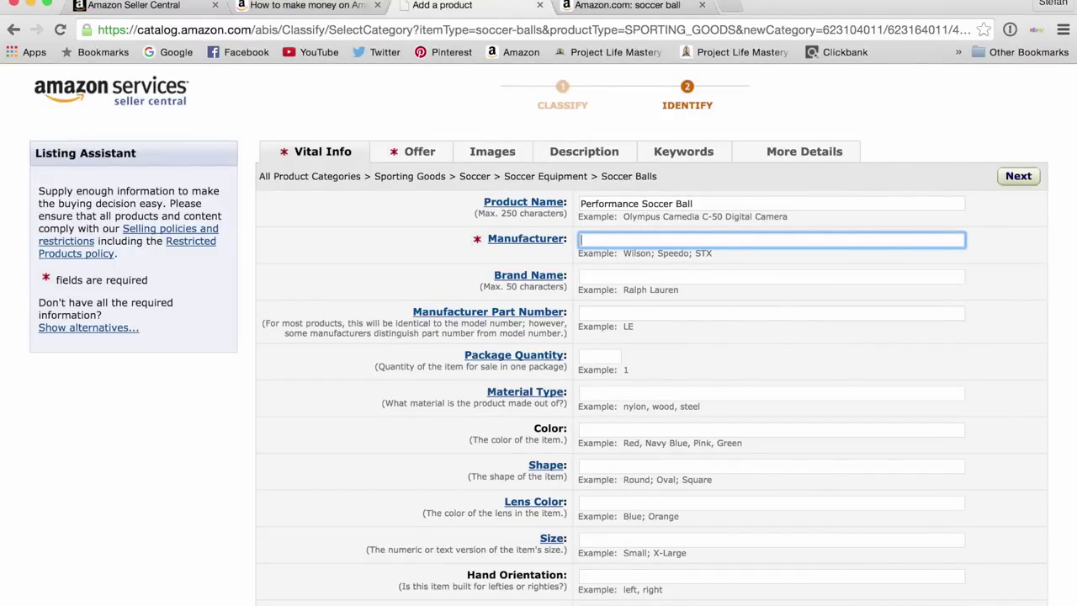
pyautogui.click(621, 276)
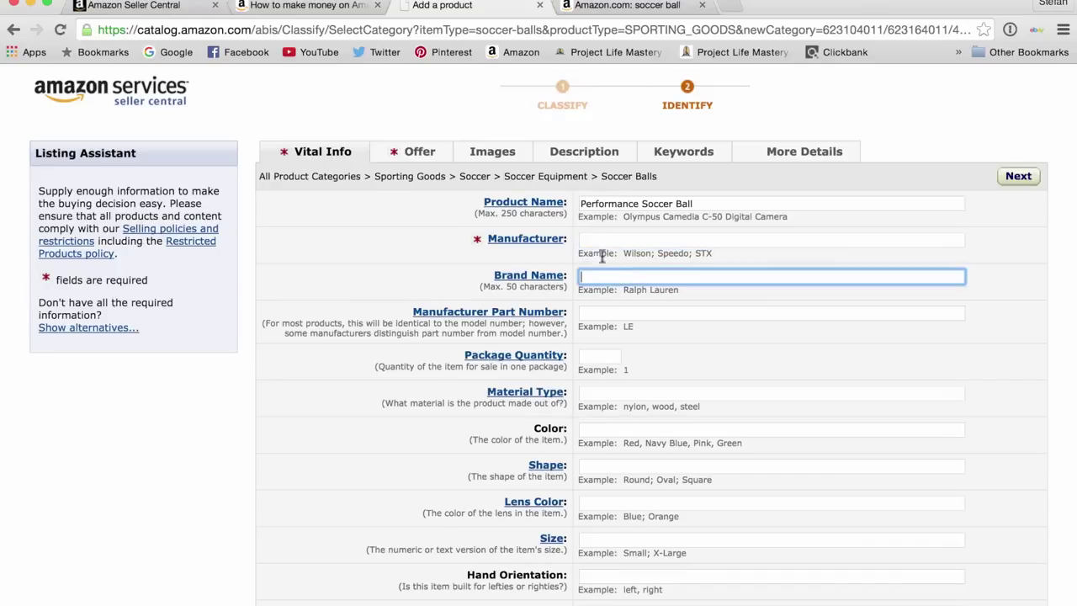
pyautogui.click(601, 238)
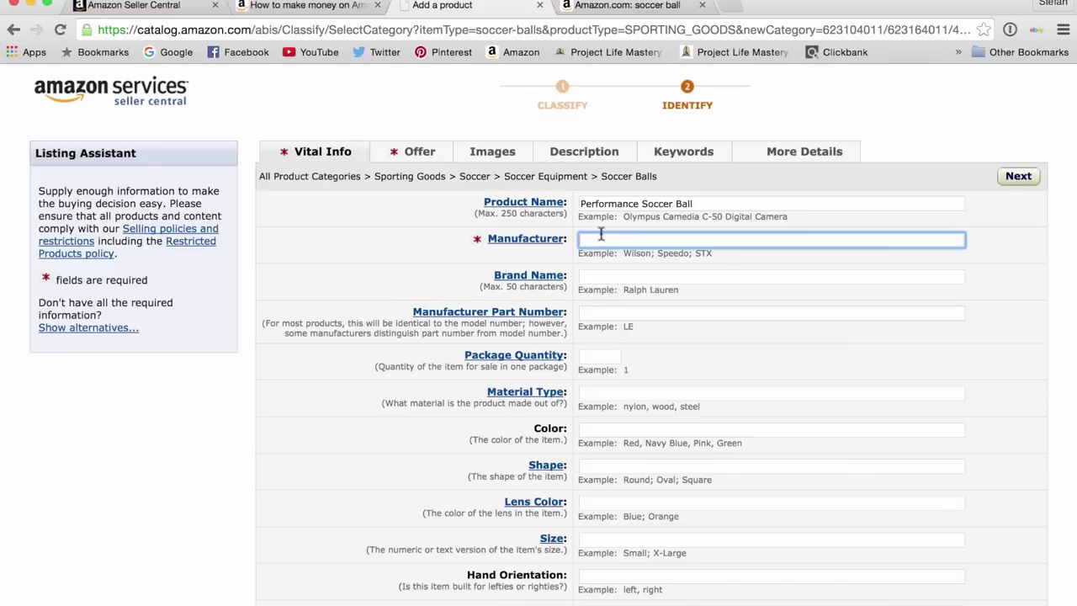
pyautogui.write('High Performance Soccer Equipment')
pyautogui.press('Tab')
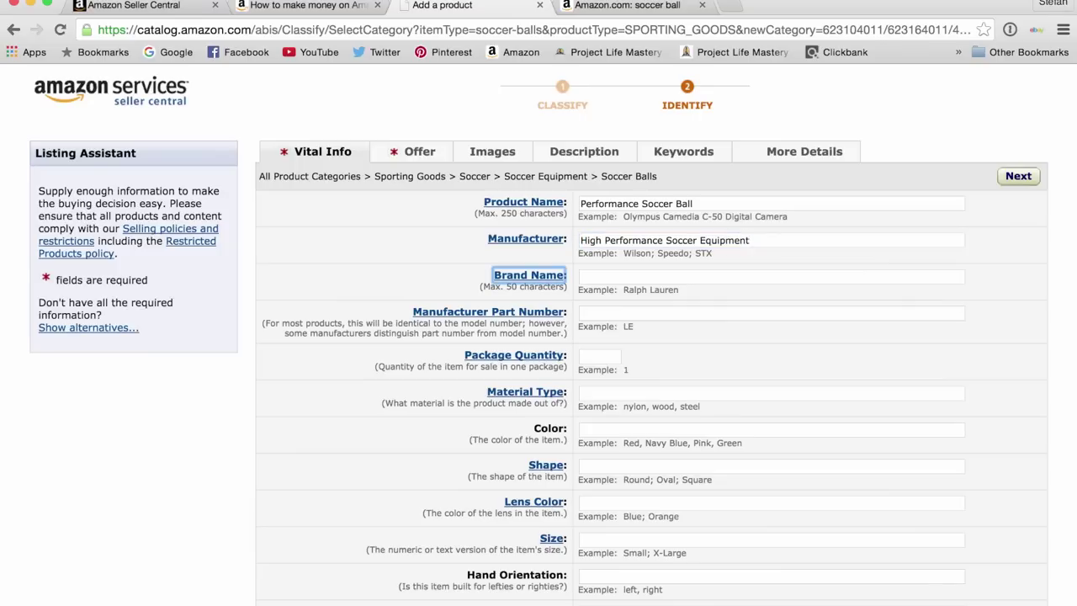
# Copy the manufacturer's name, "High Performance Soccer Equipment", into the brand name.
pyautogui.tripleClick(645, 238)
pyautogui.press('super+c')
pyautogui.click(625, 274)
pyautogui.press('super+v')
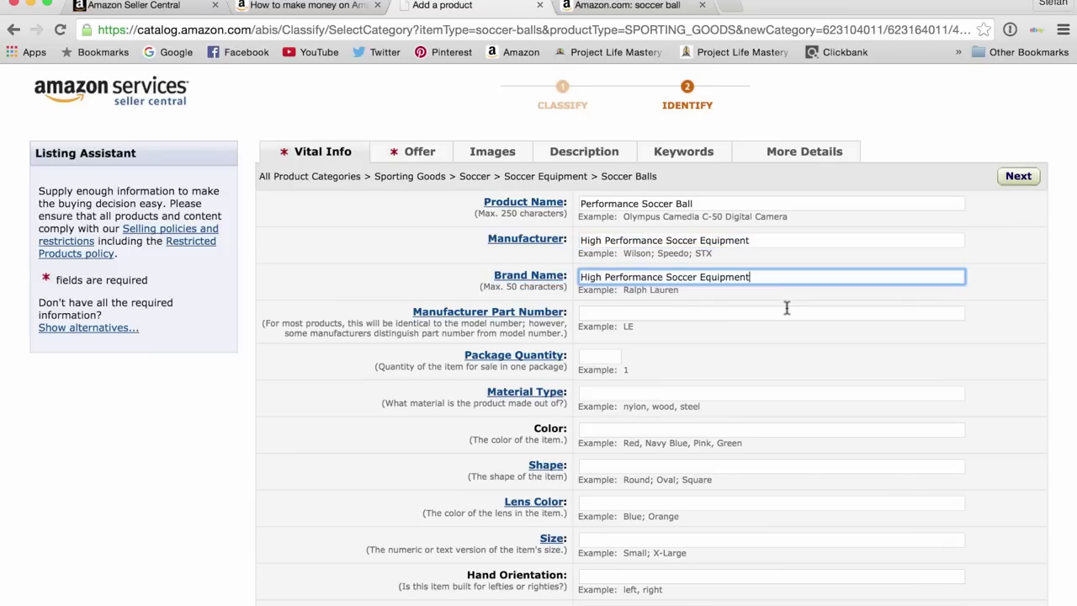
# Review the remaining Vital Info fields down to UPC or EAN and show the alternatives to a UPC or EAN.
pyautogui.click(786, 309)
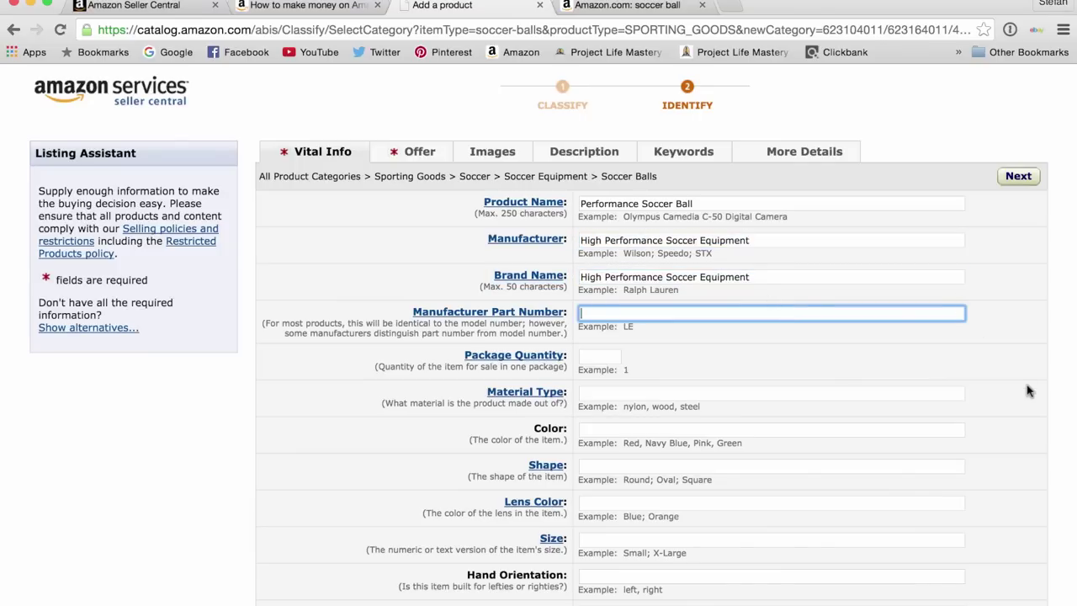
pyautogui.scroll(-3, 1027, 395)
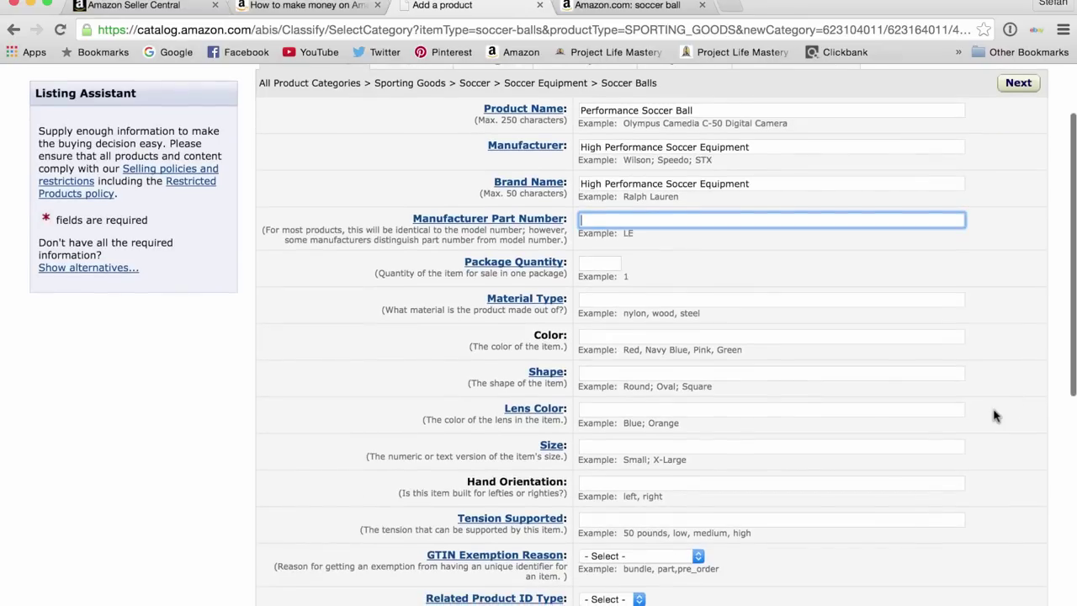
pyautogui.scroll(-1, 994, 415)
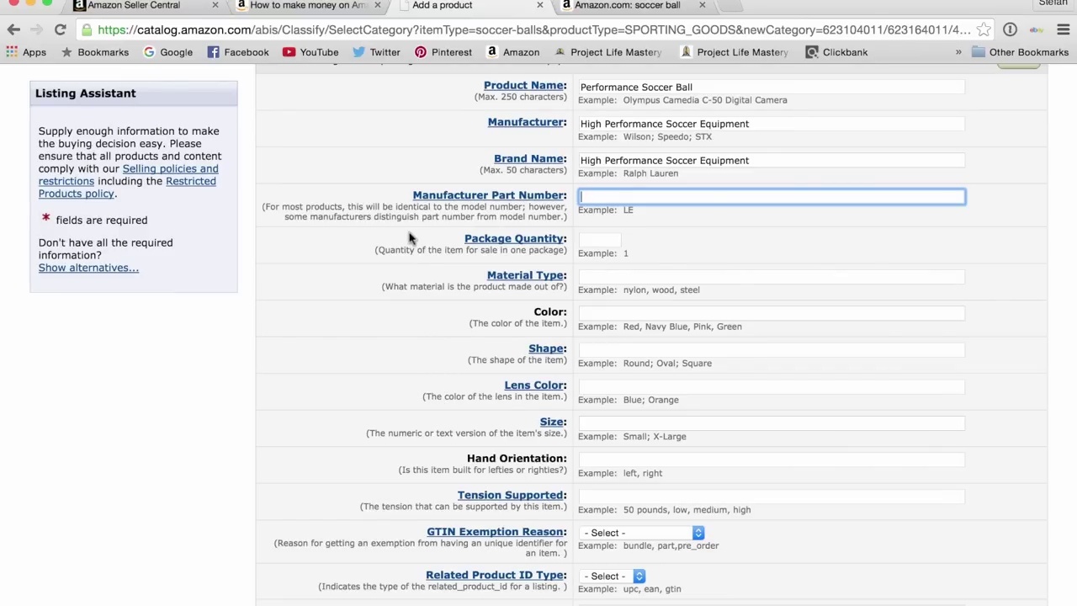
pyautogui.scroll(1, 413, 186)
pyautogui.scroll(2, 413, 186)
pyautogui.scroll(-5, 396, 336)
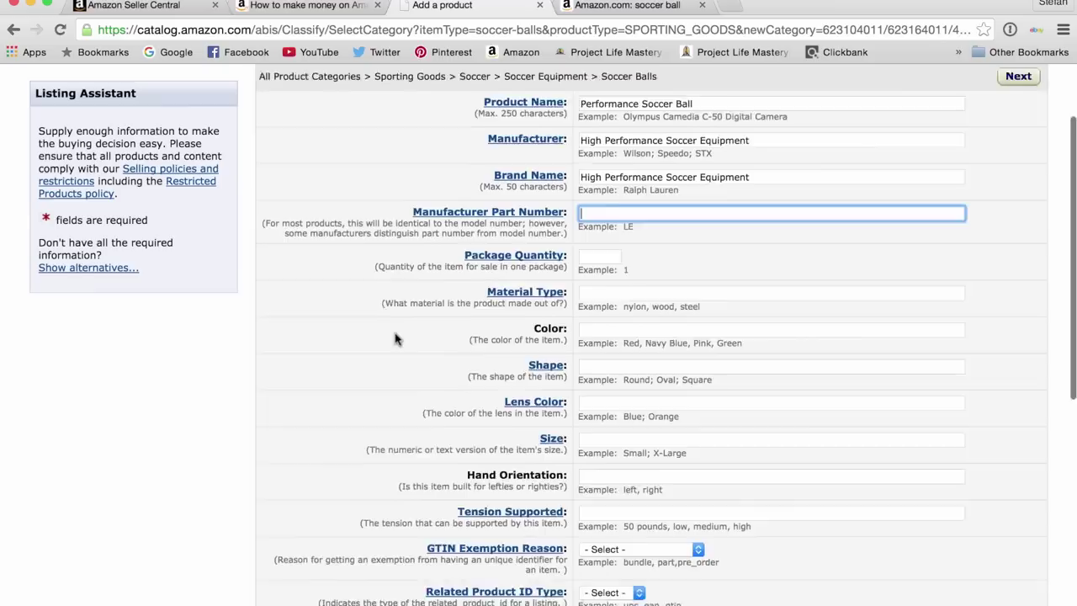
pyautogui.scroll(-10, 390, 510)
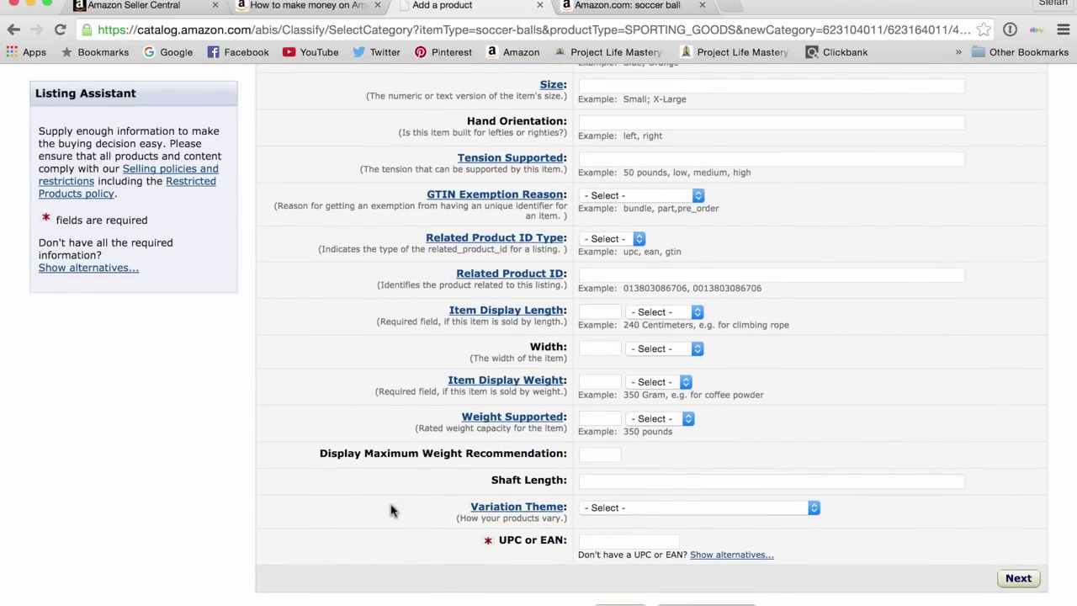
pyautogui.scroll(-2, 390, 510)
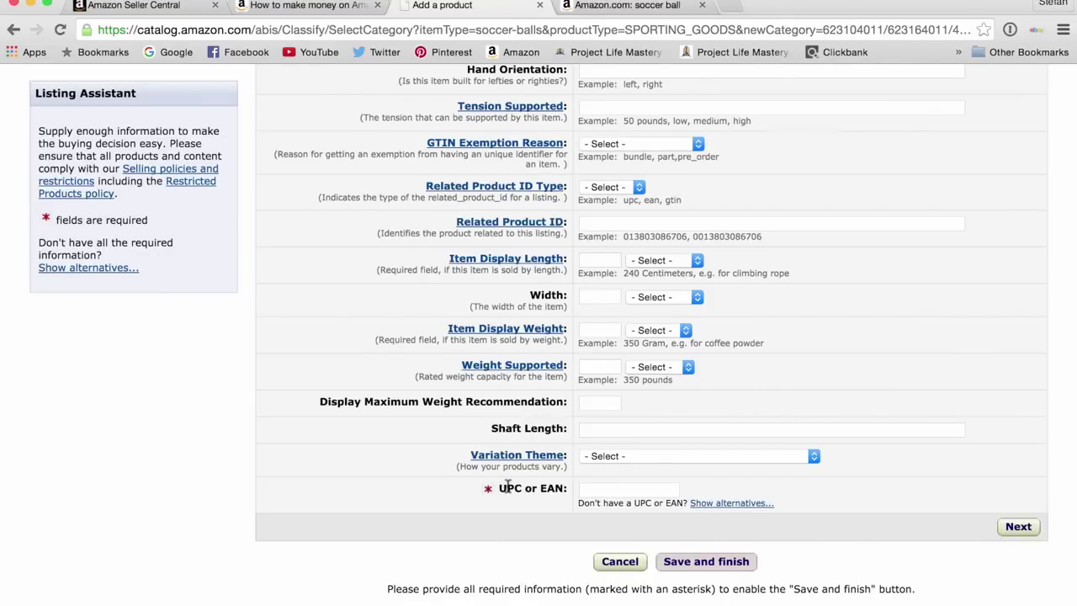
pyautogui.click(710, 507)
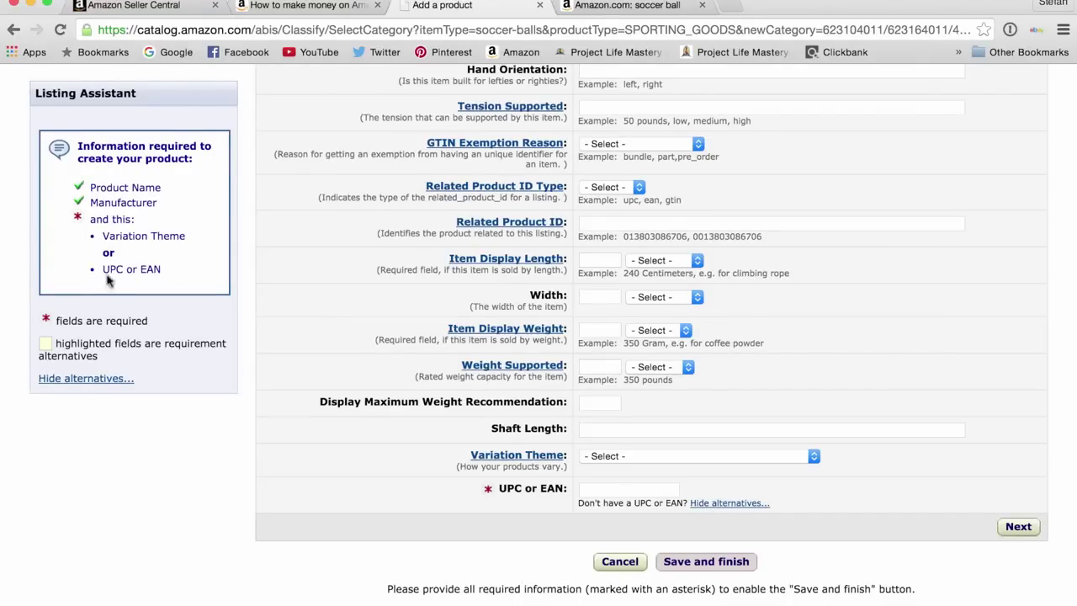
# Open Google in a new tab and search for "buy upc codes for amazon".
pyautogui.click(730, 9)
pyautogui.click(171, 52)
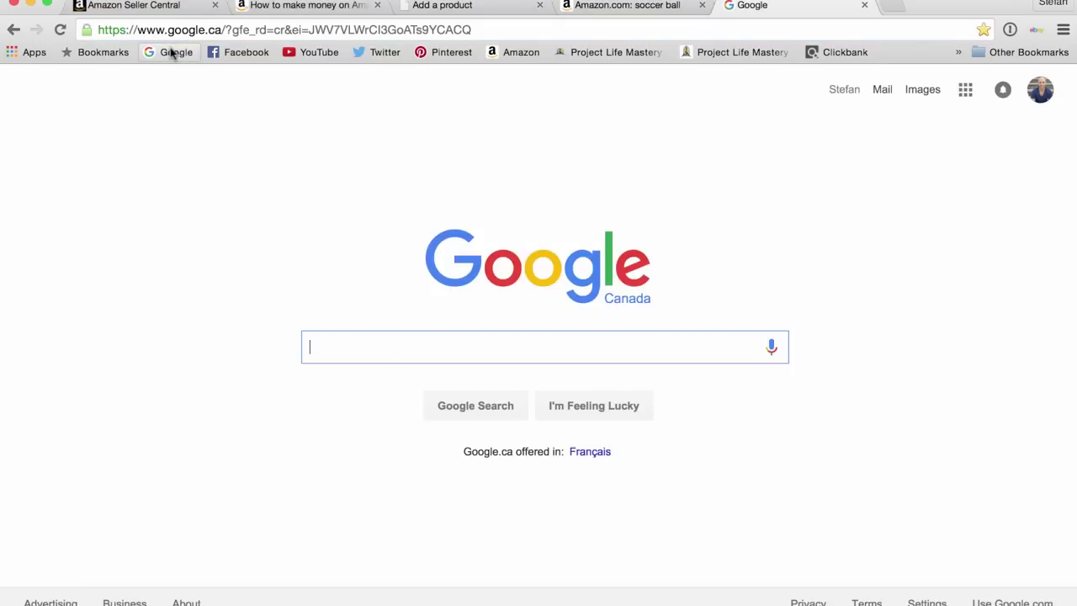
pyautogui.write('upc')
pyautogui.press('super+a')
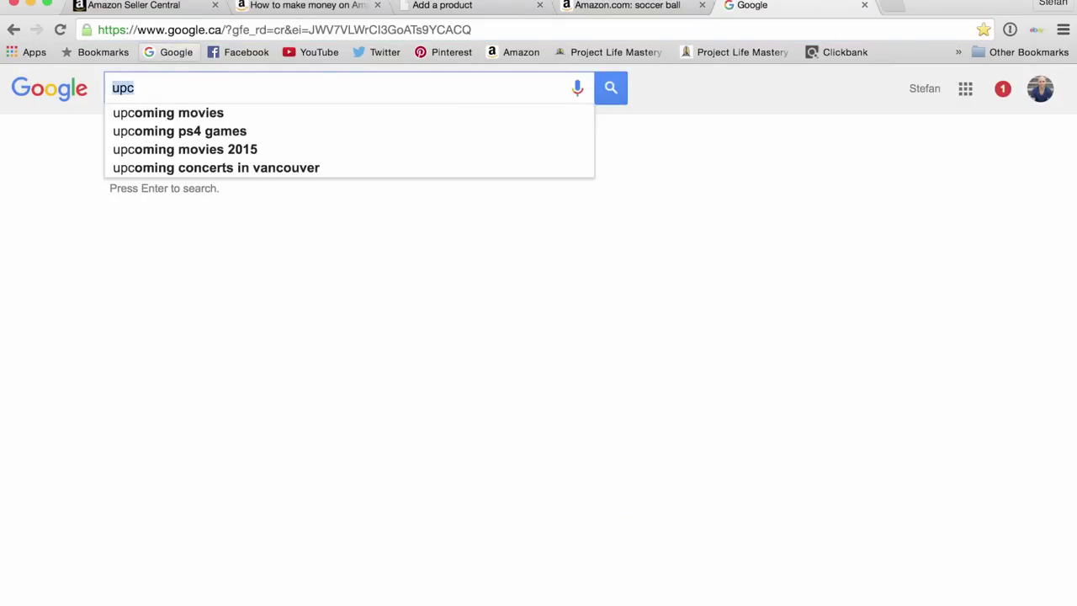
pyautogui.write('buy upc codes')
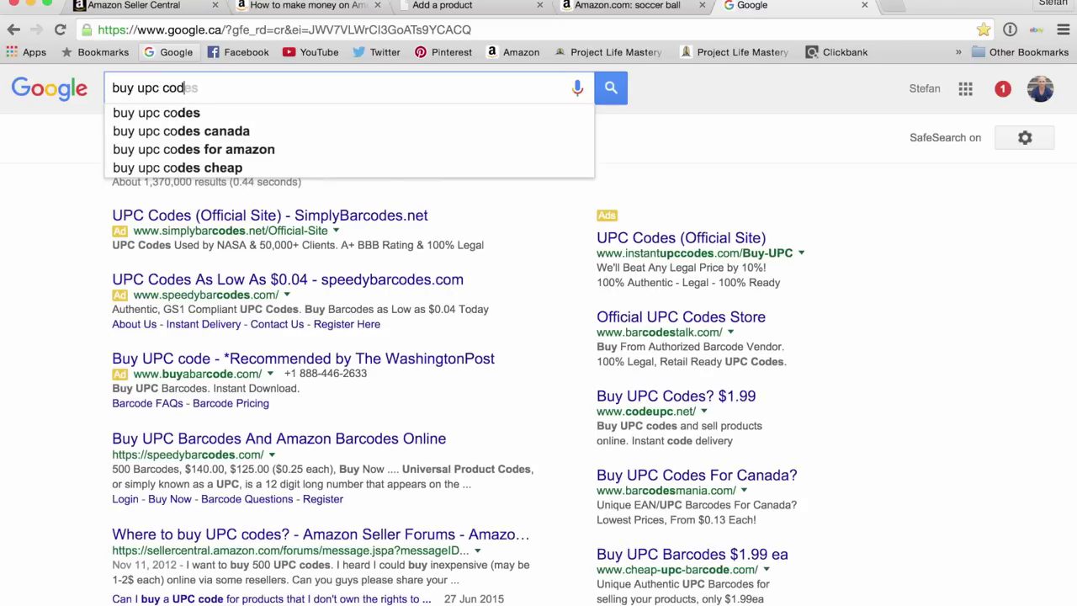
pyautogui.press('Down')
pyautogui.press('Down')
pyautogui.press('Down')
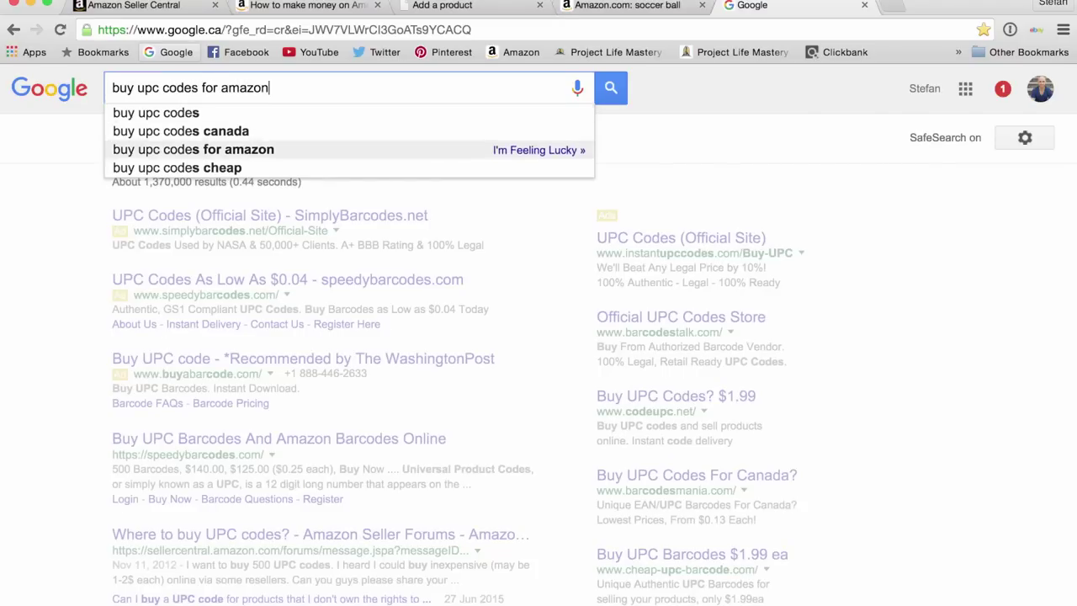
pyautogui.press('Return')
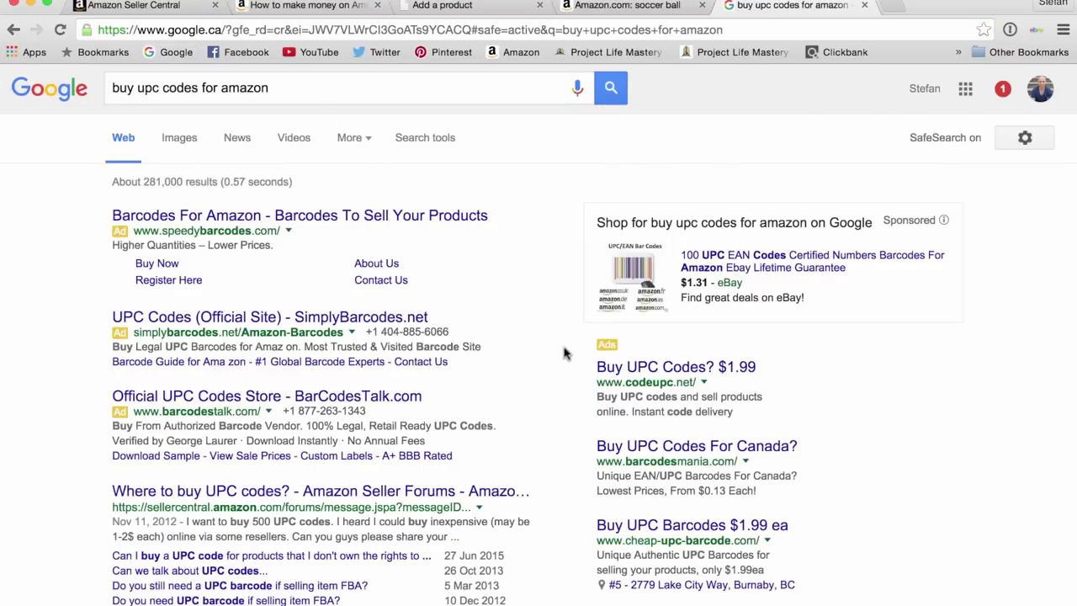
# Open the Speedy Barcodes site from the search results and examine its UPC barcode price list.
pyautogui.scroll(-3, 562, 353)
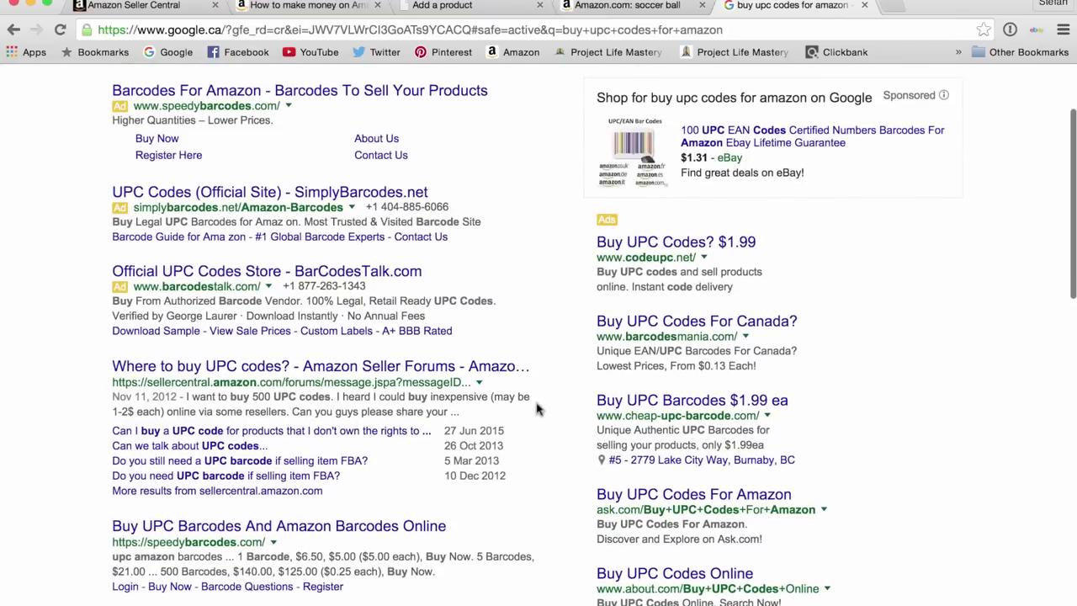
pyautogui.click(327, 94)
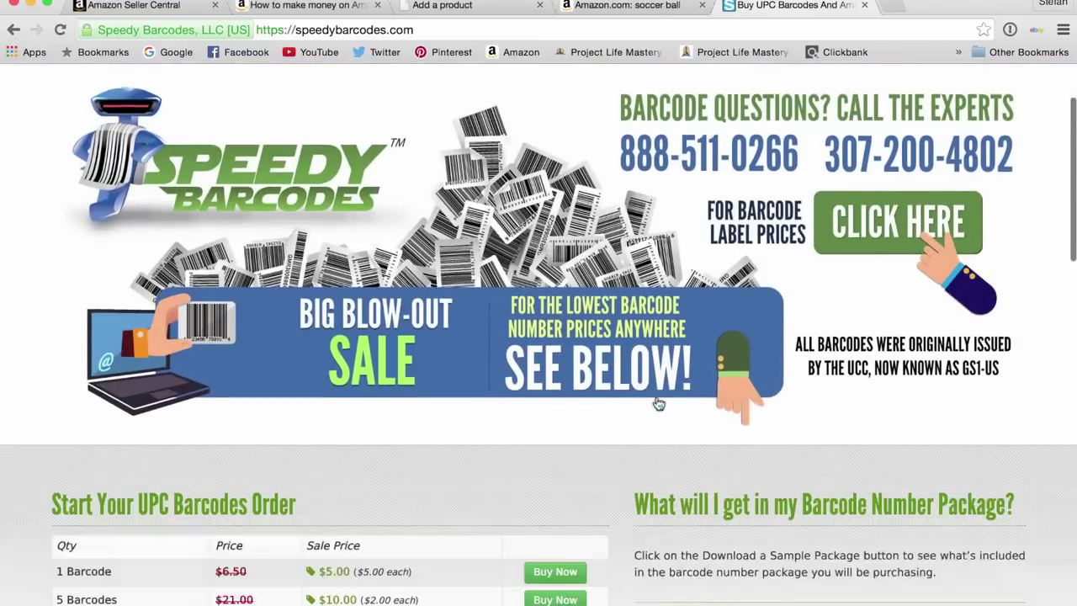
pyautogui.scroll(-5, 648, 370)
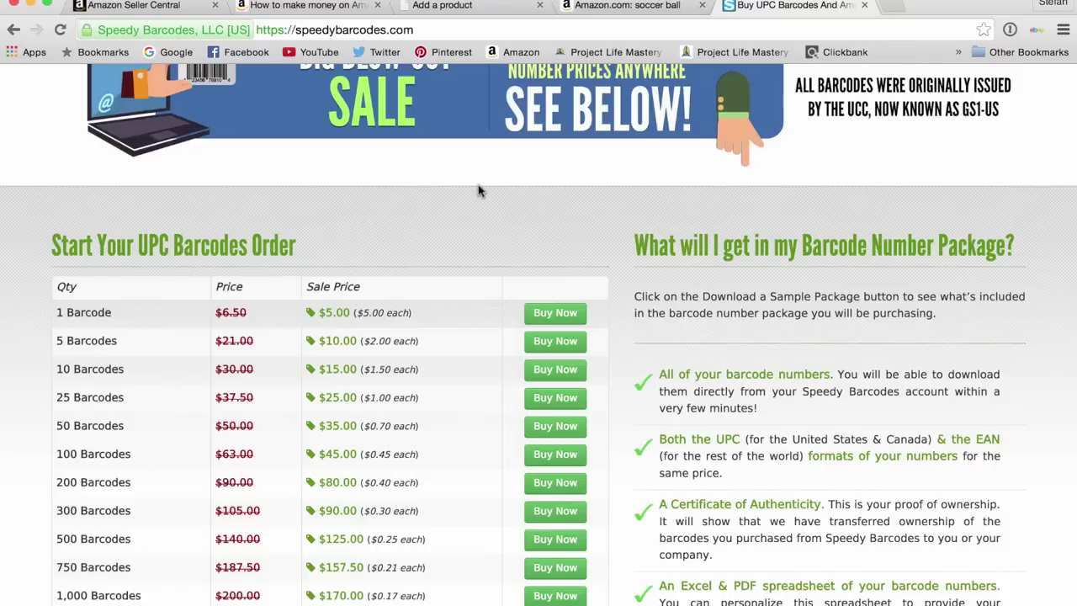
pyautogui.click(452, 8)
pyautogui.click(646, 482)
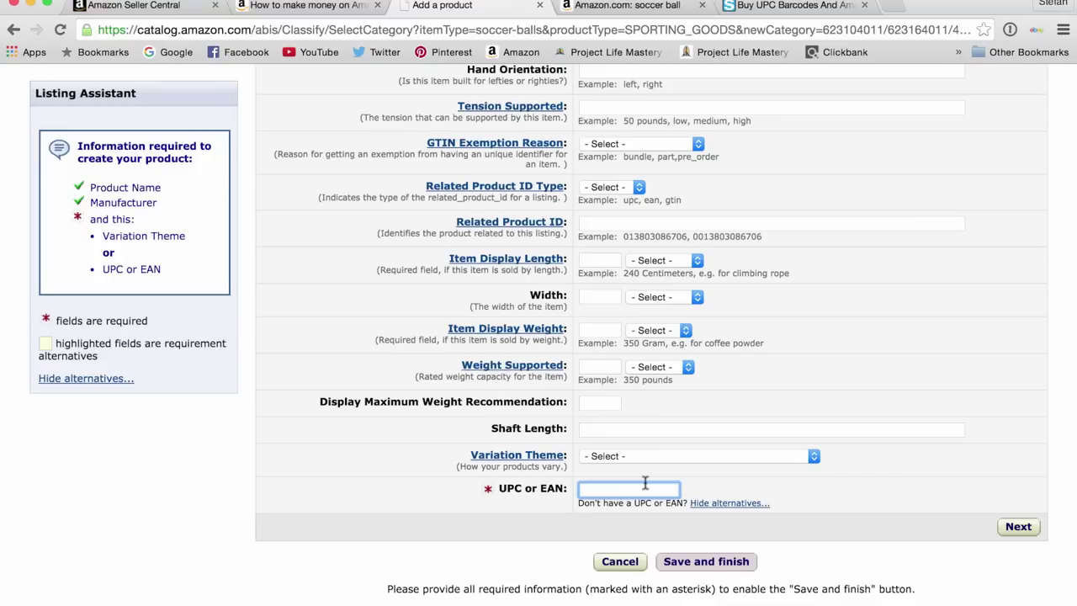
pyautogui.write('239212')
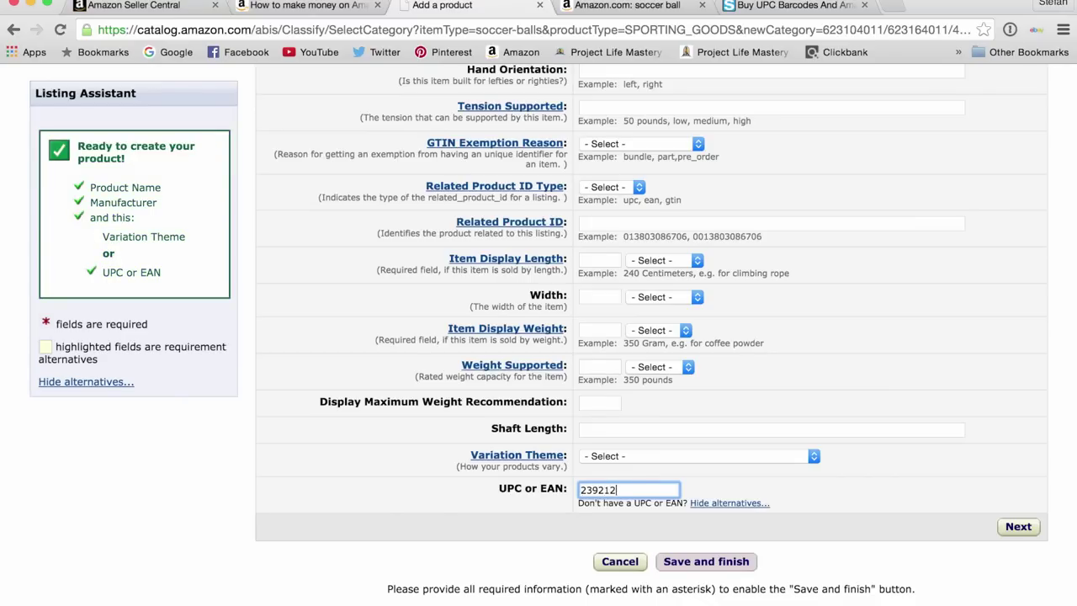
pyautogui.write('3231232')
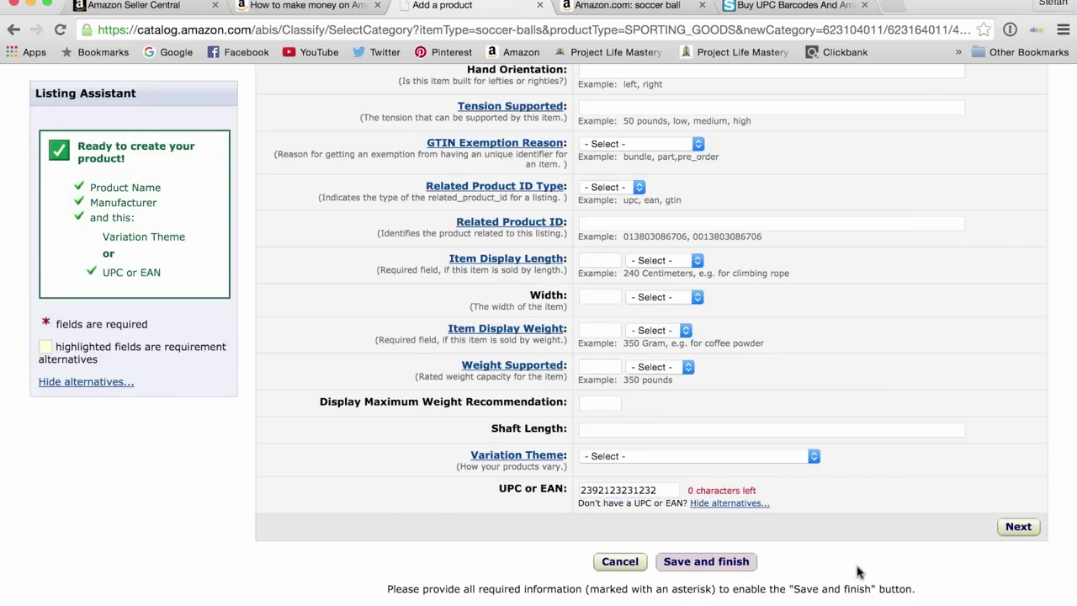
# Proceed to the Offer details and set the product's condition to New.
pyautogui.click(1003, 526)
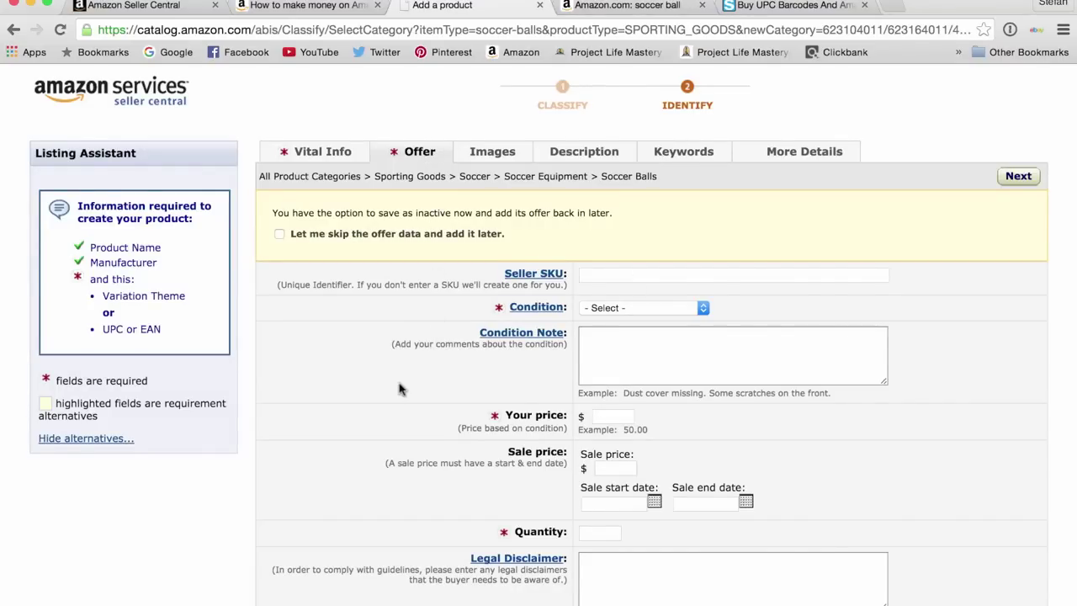
pyautogui.scroll(-3, 401, 389)
pyautogui.click(680, 233)
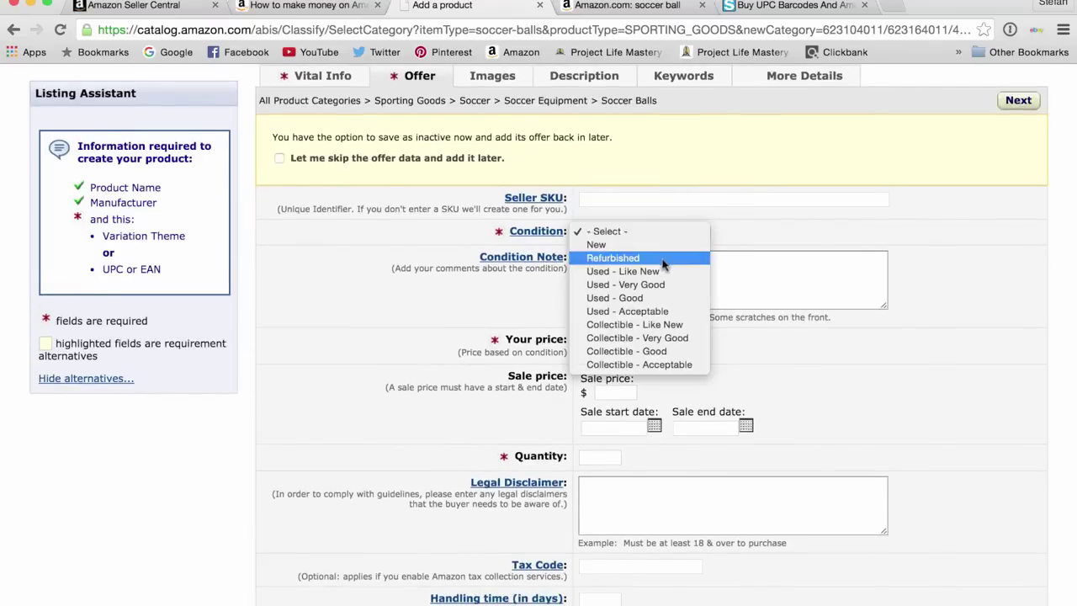
pyautogui.click(616, 245)
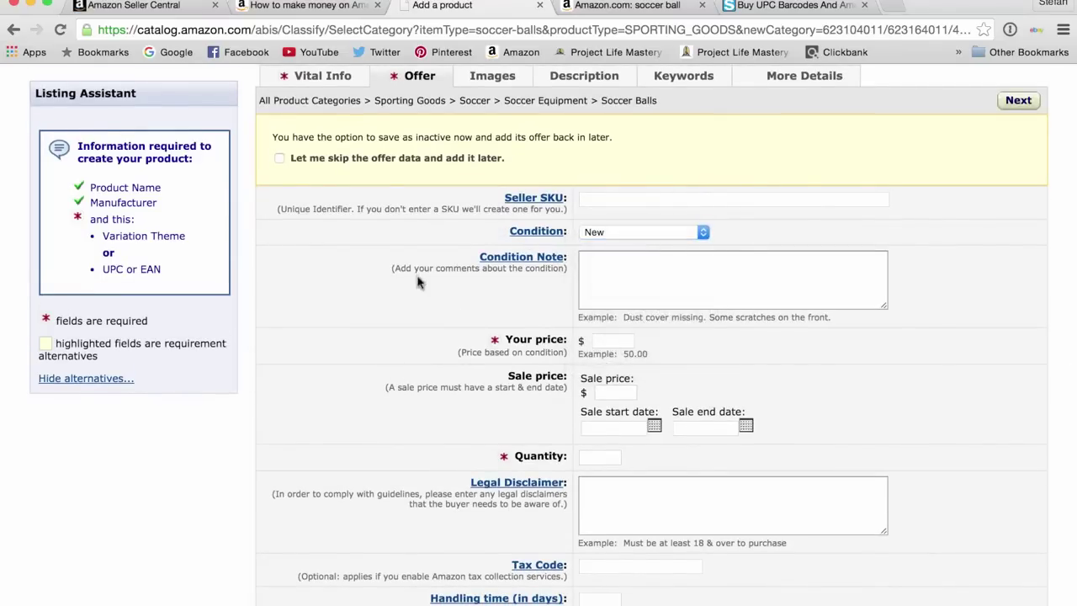
# Review competing prices in the Amazon soccer ball search results and open the adidas Performance Conext15 Glider Soccer Ball listing.
pyautogui.scroll(-5, 422, 373)
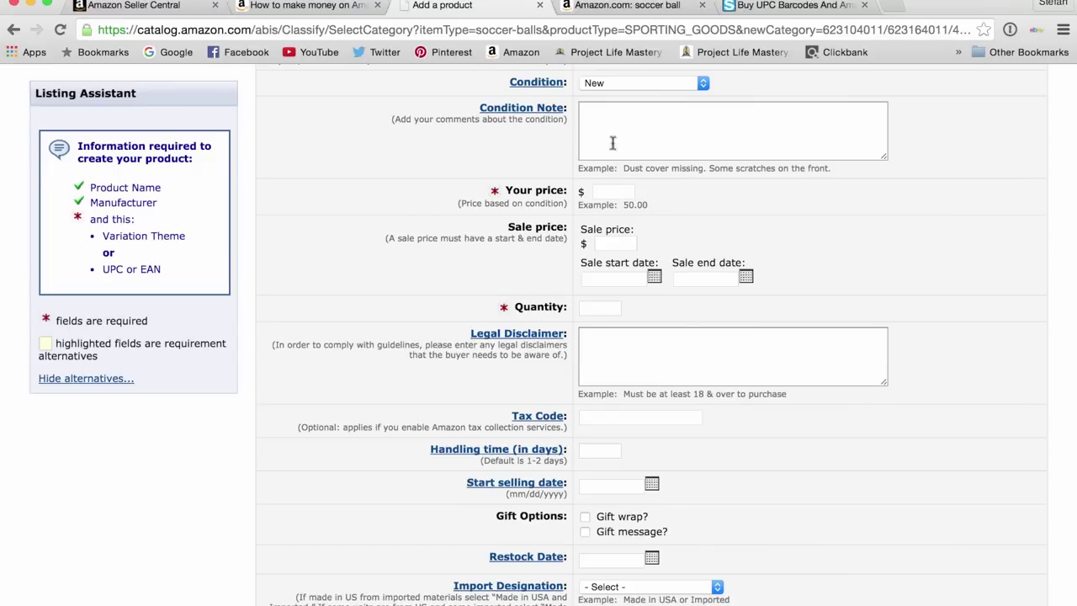
pyautogui.click(618, 6)
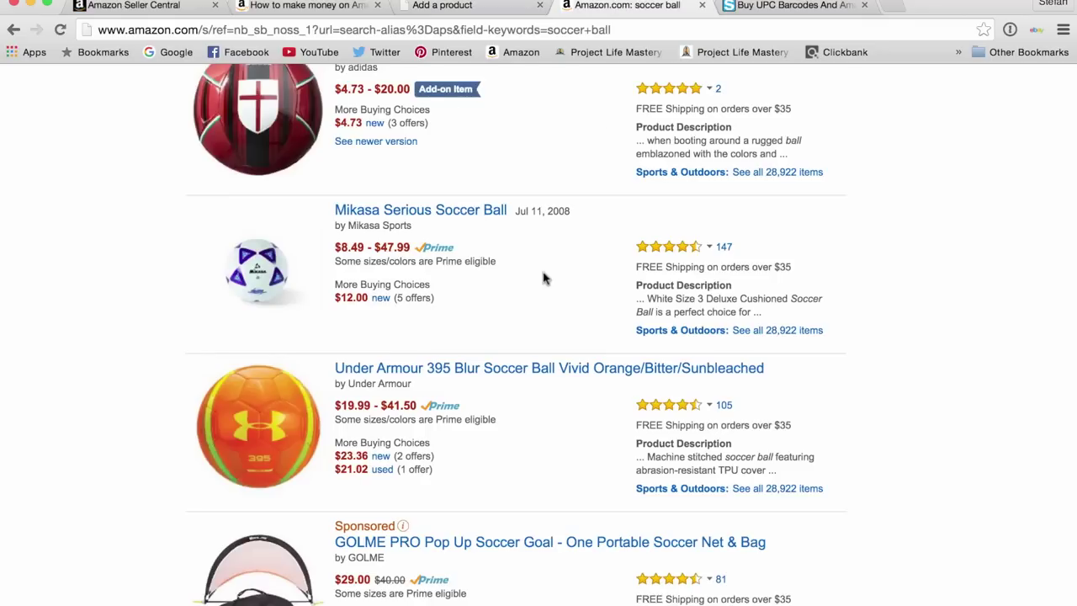
pyautogui.scroll(15, 543, 279)
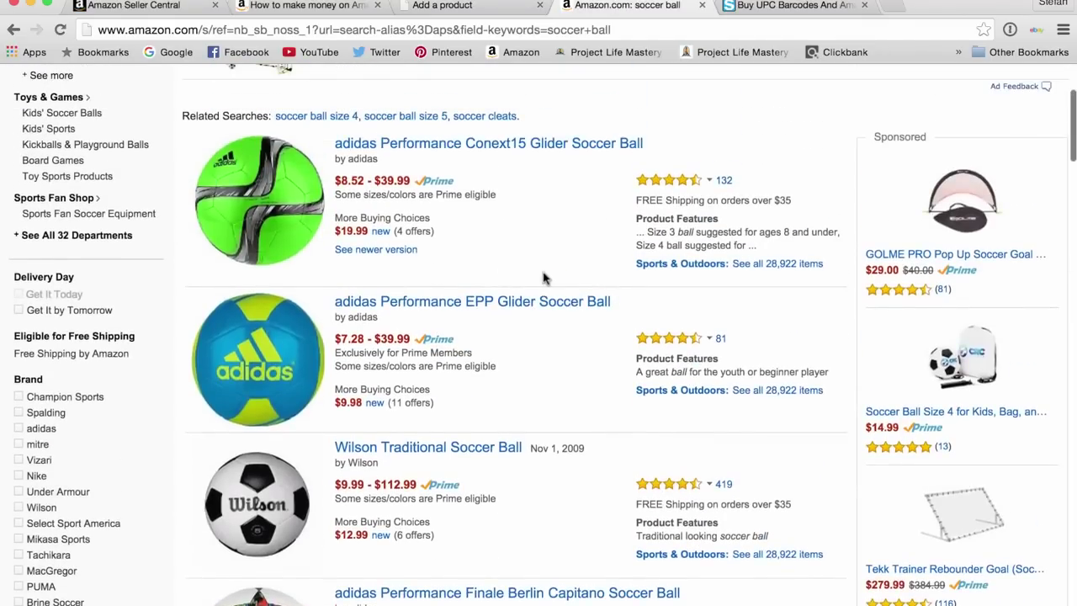
pyautogui.scroll(-1, 543, 279)
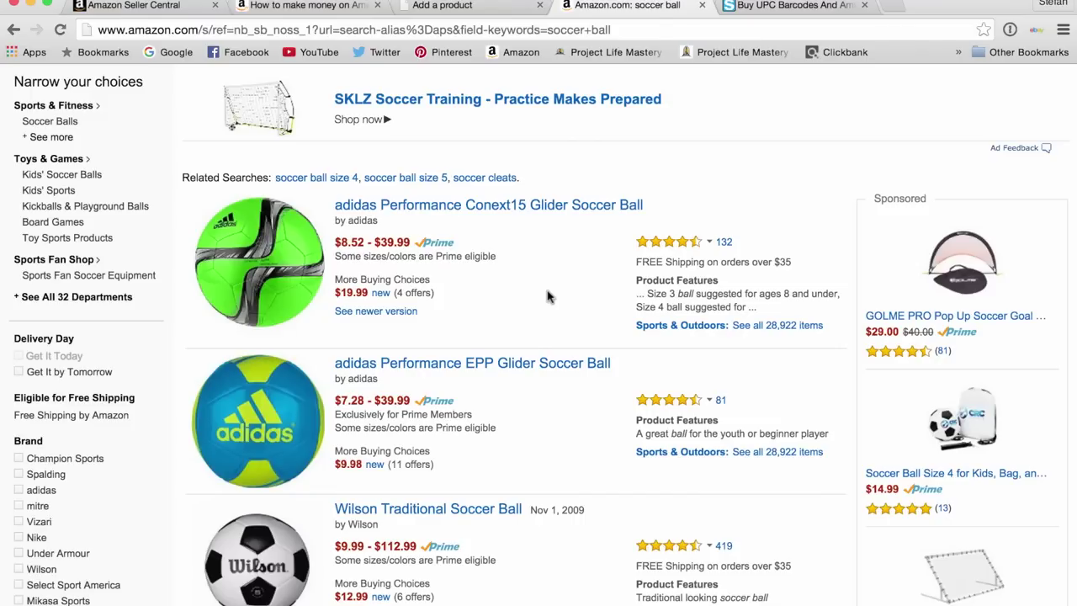
pyautogui.scroll(-2, 543, 328)
pyautogui.scroll(2, 505, 230)
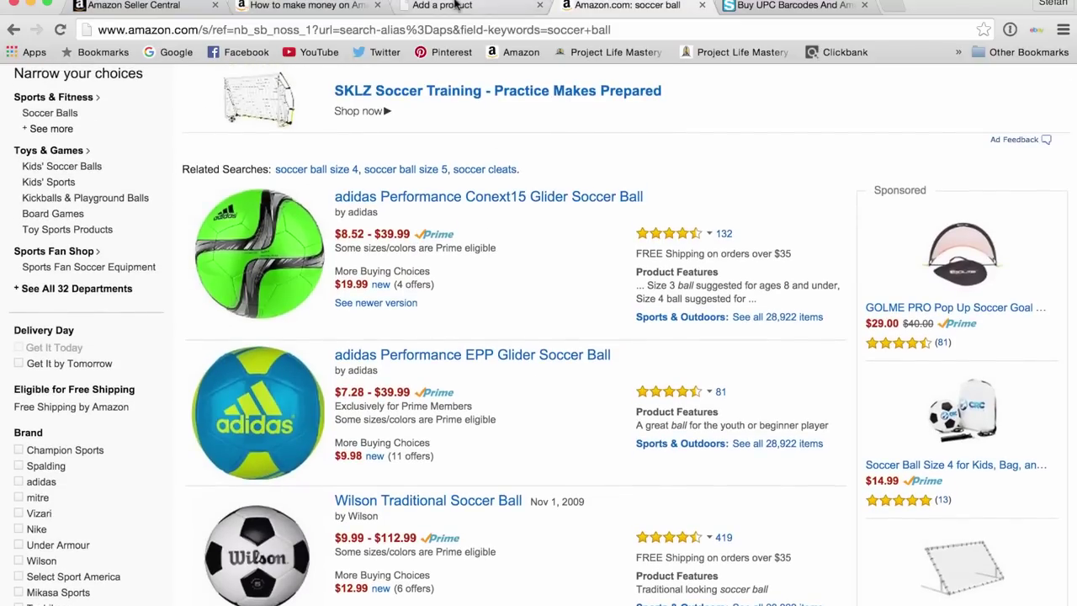
pyautogui.click(493, 200)
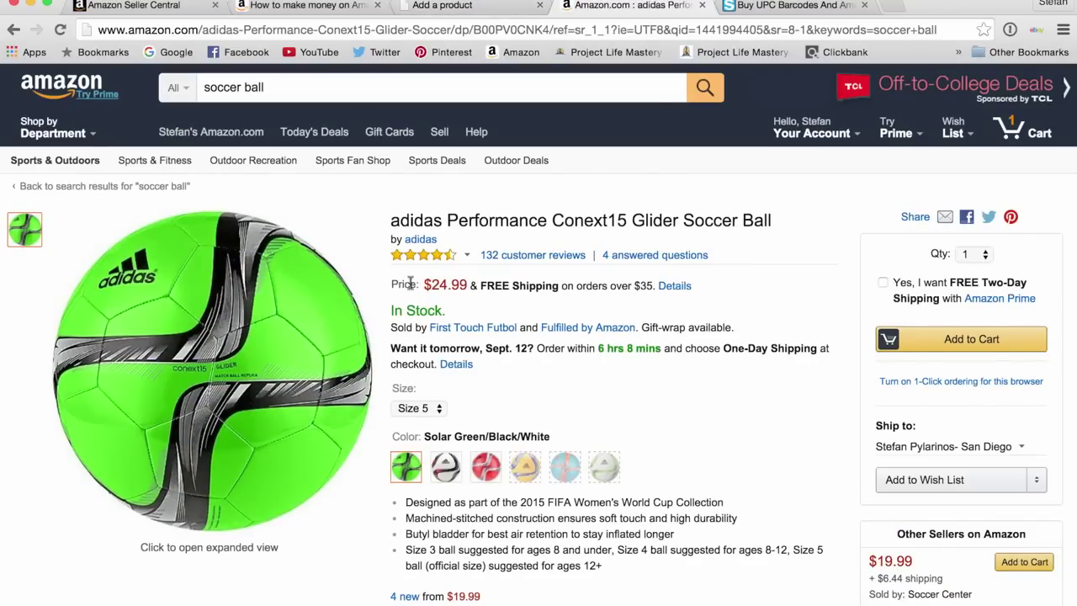
# Return to the Add a product form and set the offer's regular price to $39.99.
pyautogui.click(438, 10)
pyautogui.click(615, 192)
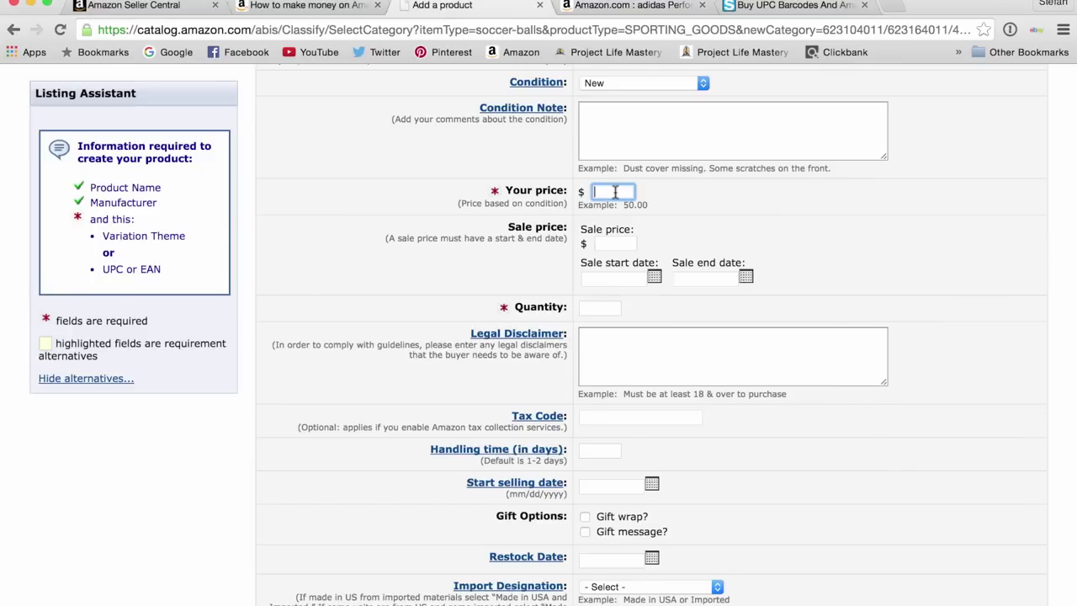
pyautogui.write('39.99')
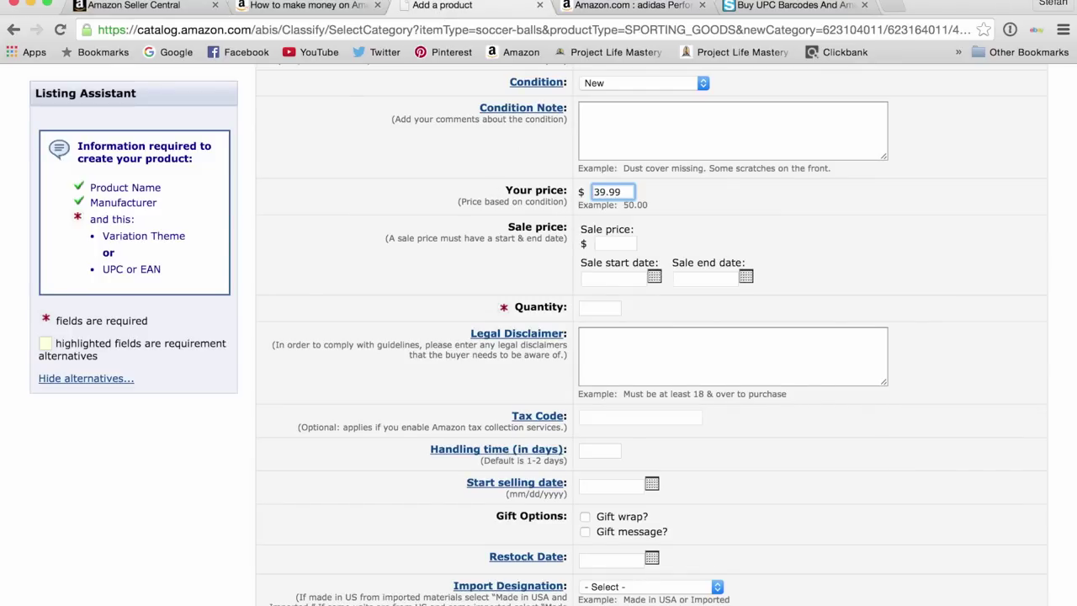
pyautogui.click(454, 184)
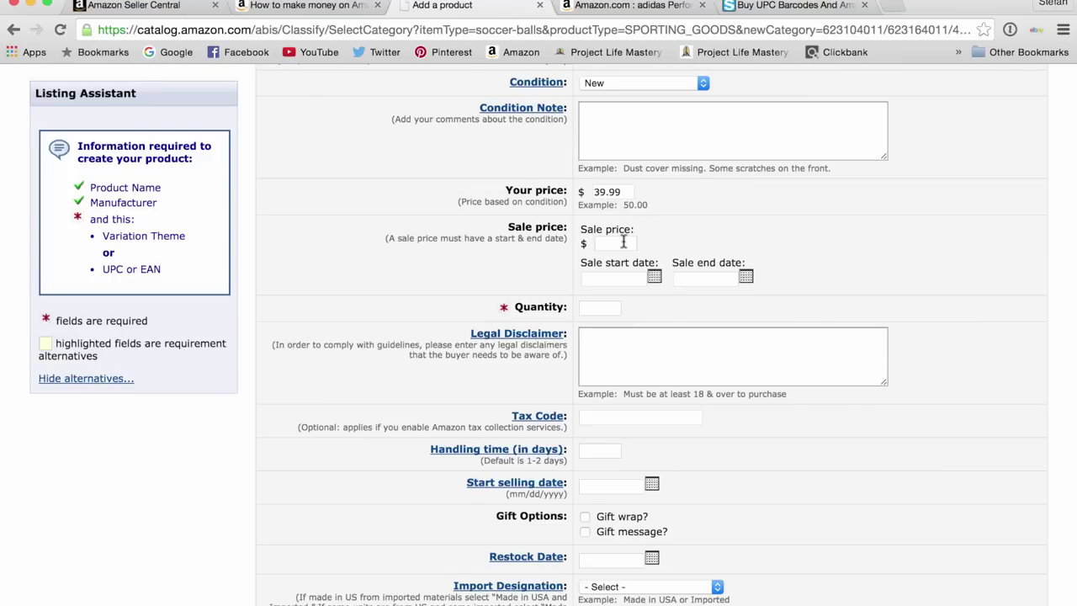
# Check the price on the adidas Conext15 listing and set the offer's sale price to $24.99.
pyautogui.click(652, 7)
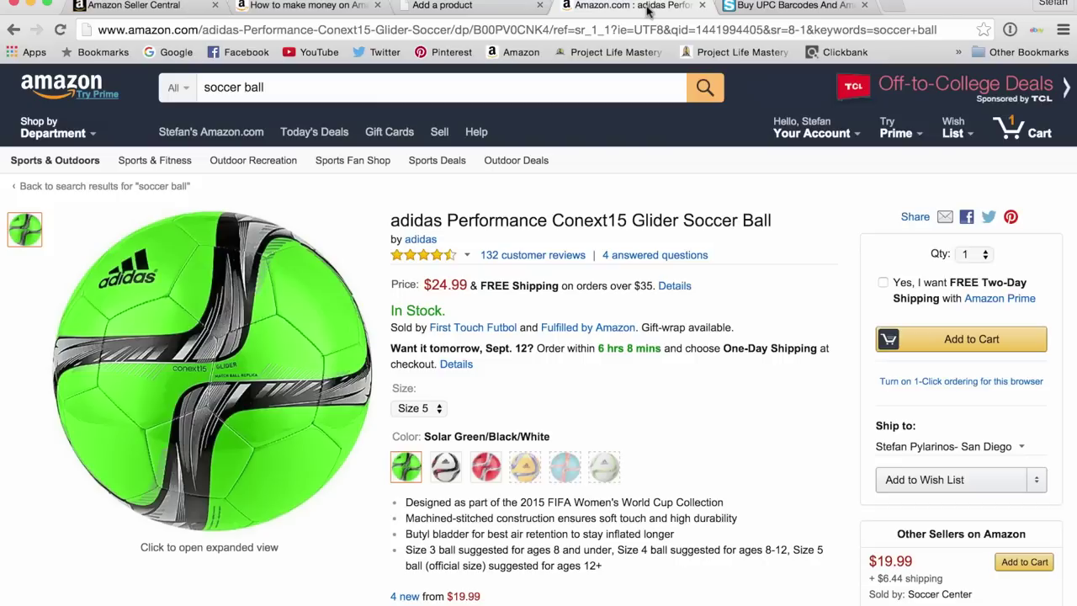
pyautogui.click(495, 5)
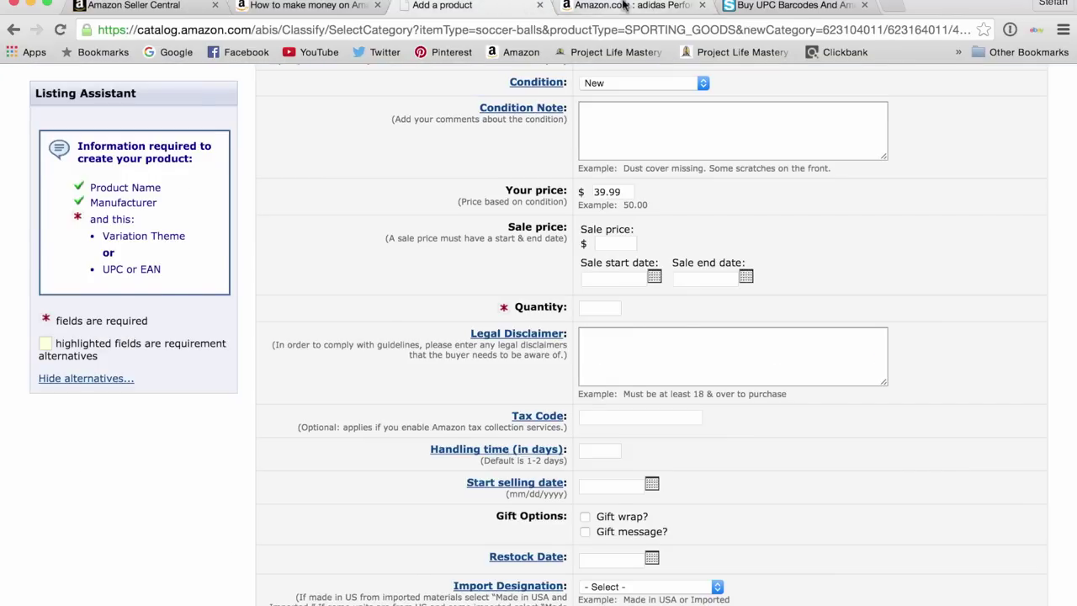
pyautogui.click(573, 6)
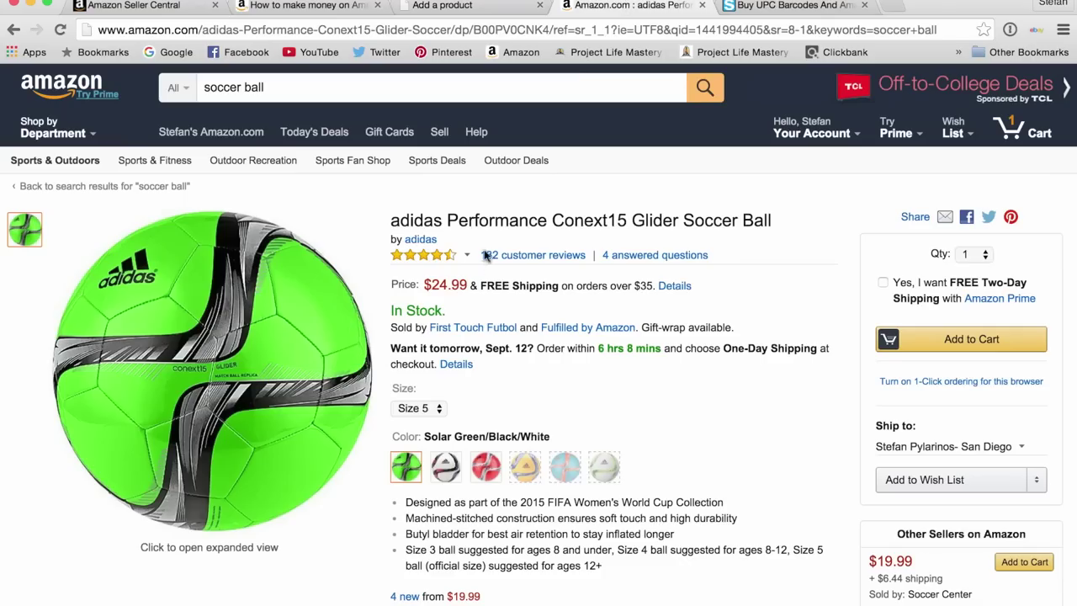
pyautogui.click(488, 6)
pyautogui.click(610, 244)
pyautogui.write('24.99')
pyautogui.click(499, 289)
# Set the sale start date to 09/11/2015 and the sale end date to 08/05/2017.
pyautogui.click(655, 275)
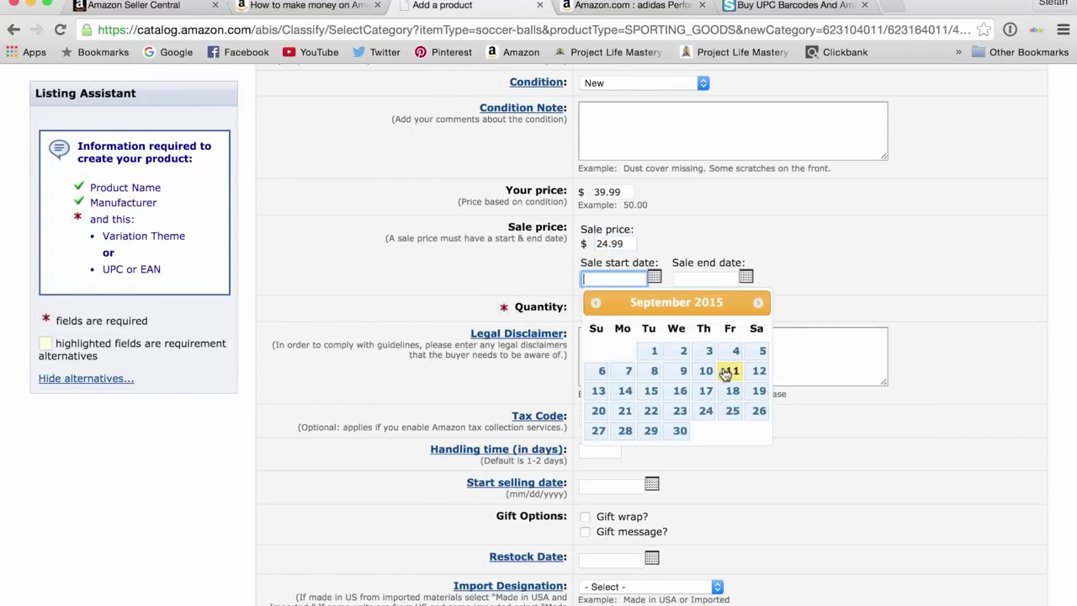
pyautogui.click(728, 371)
pyautogui.click(747, 279)
pyautogui.click(851, 303)
pyautogui.click(850, 303)
pyautogui.click(851, 303)
pyautogui.click(851, 303)
pyautogui.click(850, 303)
pyautogui.click(851, 303)
pyautogui.click(850, 303)
pyautogui.click(851, 303)
pyautogui.click(855, 305)
pyautogui.click(854, 304)
pyautogui.click(855, 305)
pyautogui.click(855, 305)
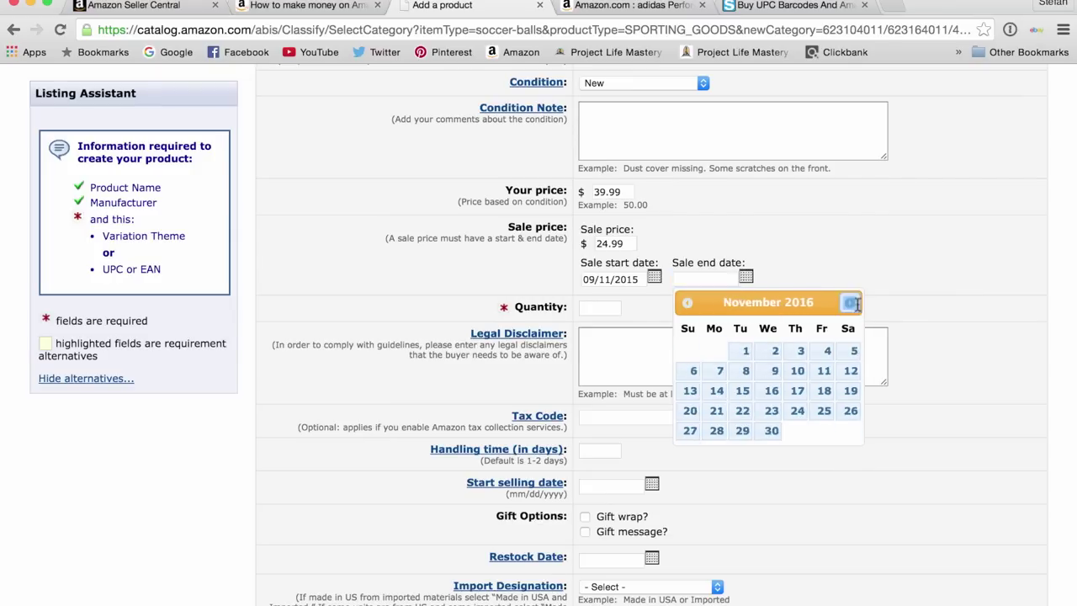
pyautogui.click(855, 304)
pyautogui.click(855, 305)
pyautogui.click(855, 304)
pyautogui.click(855, 305)
pyautogui.click(855, 304)
pyautogui.click(854, 304)
pyautogui.click(852, 350)
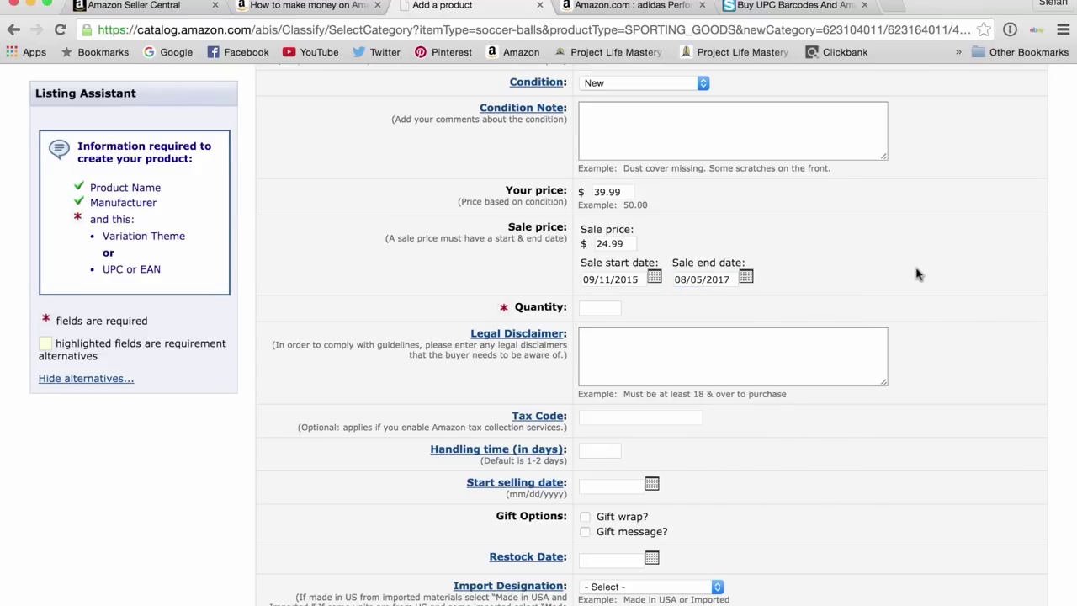
# Compare the price shown on the adidas Conext15 listing with the offer's regular and sale prices.
pyautogui.click(623, 6)
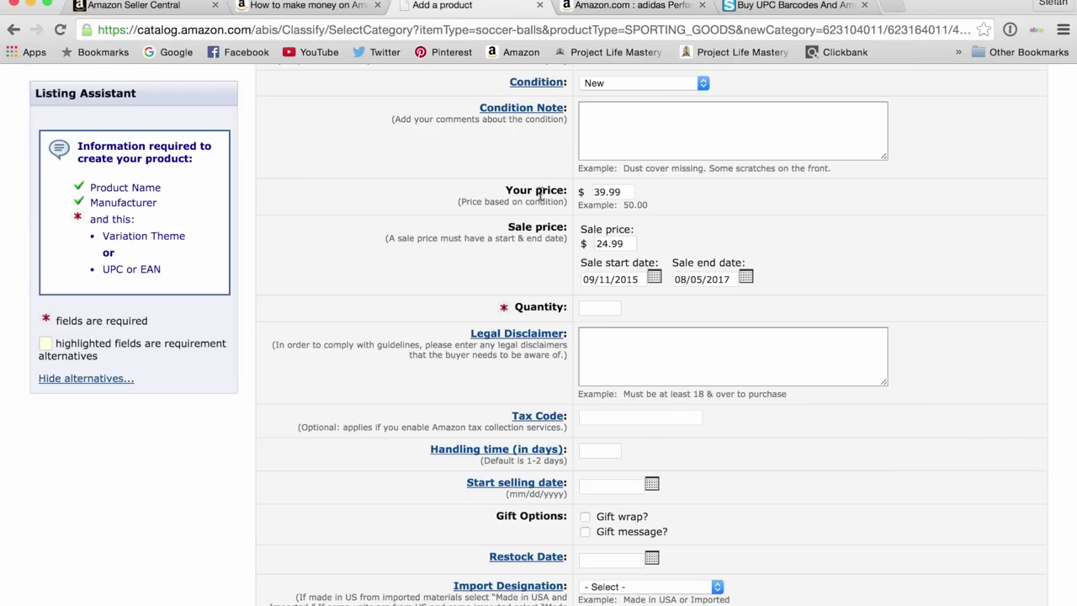
pyautogui.click(472, 6)
pyautogui.click(602, 7)
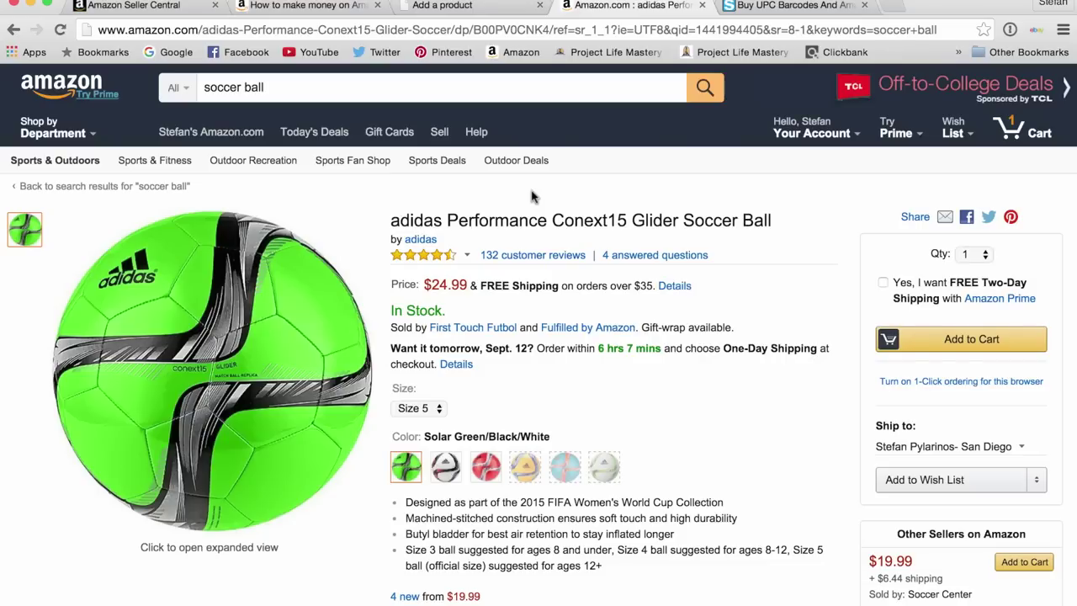
pyautogui.click(471, 7)
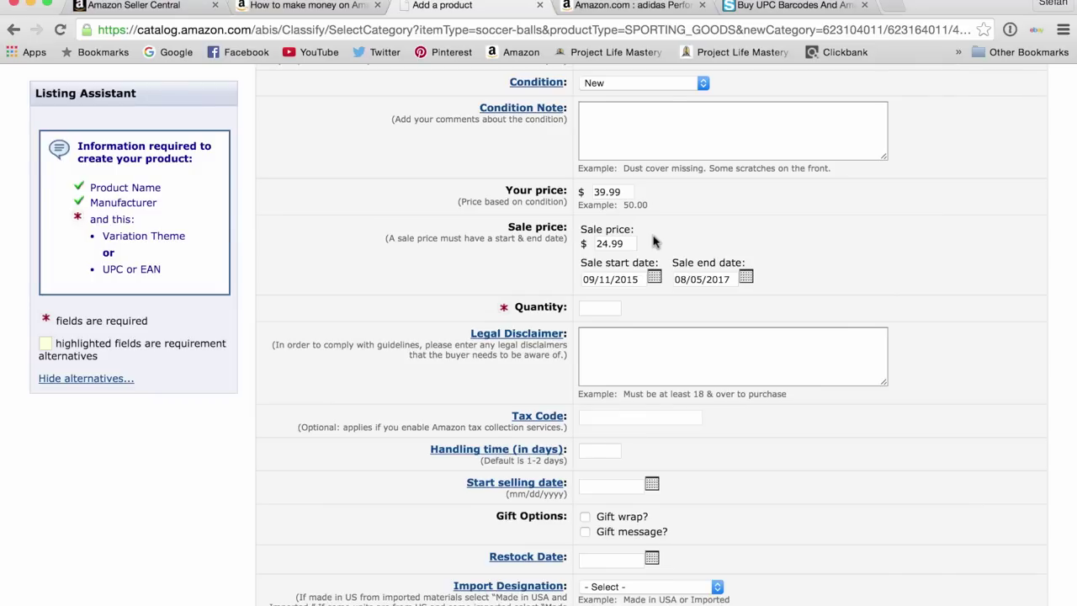
# Set the offer's quantity to 1.
pyautogui.press('Tab')
pyautogui.write('1')
pyautogui.click(670, 334)
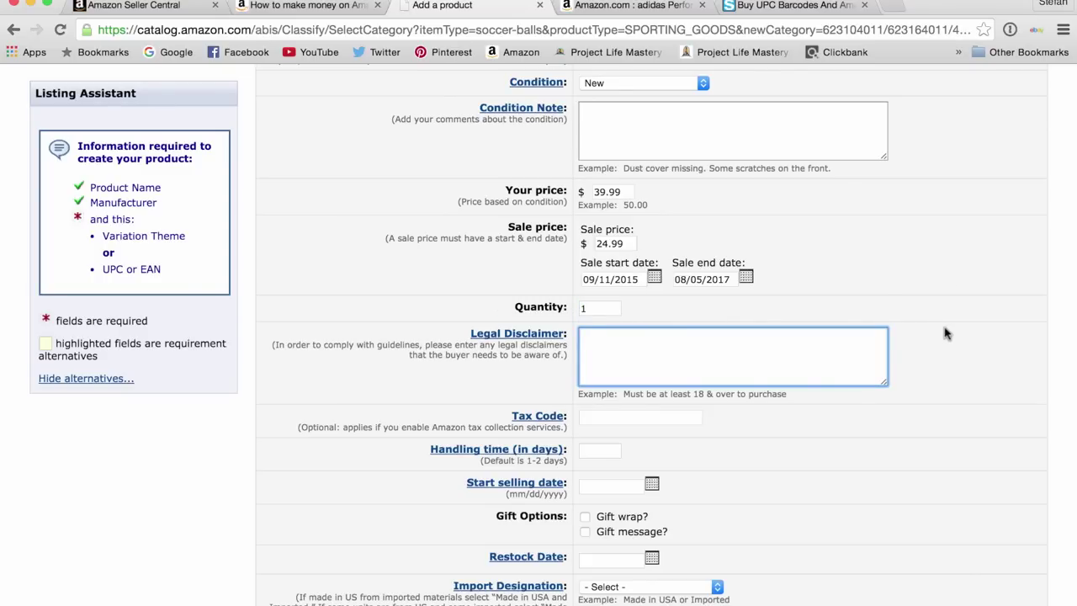
# Choose to have Amazon ship and provide customer service for the item as the shipping method.
pyautogui.scroll(-5, 964, 435)
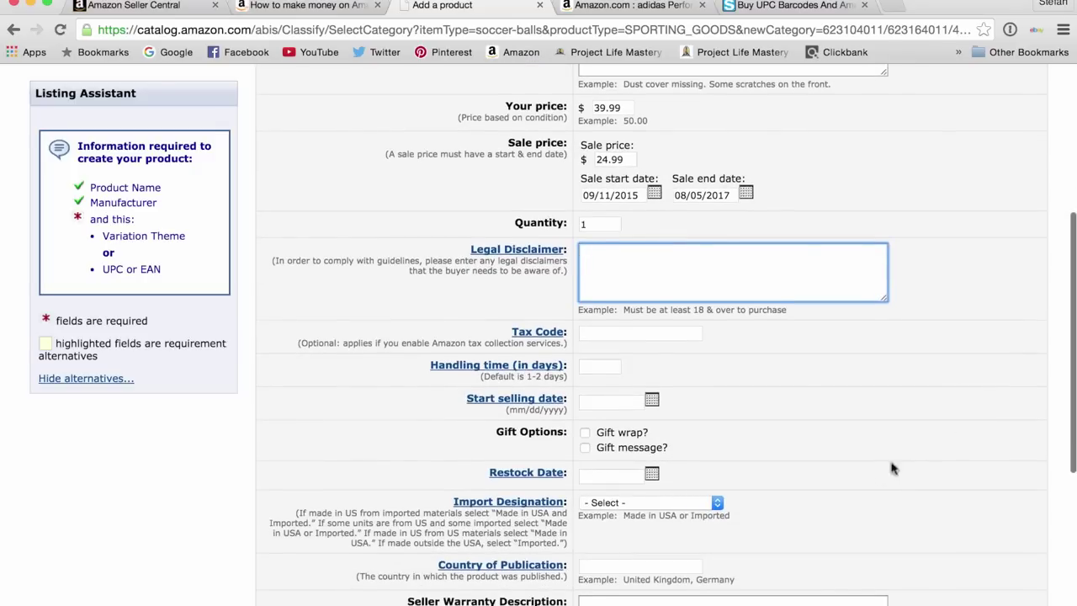
pyautogui.scroll(1, 878, 476)
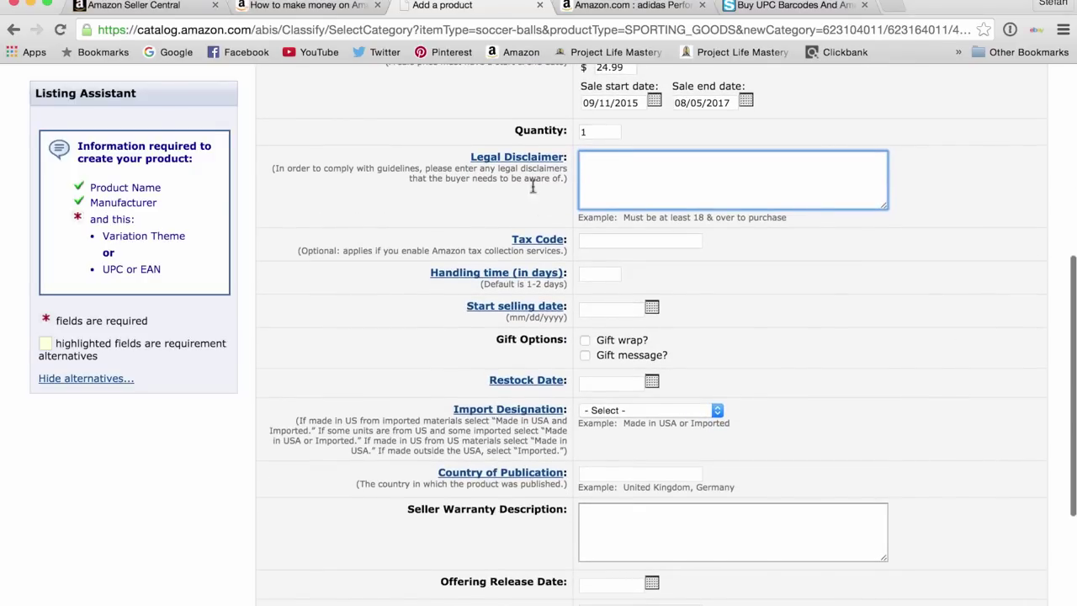
pyautogui.scroll(-4, 534, 450)
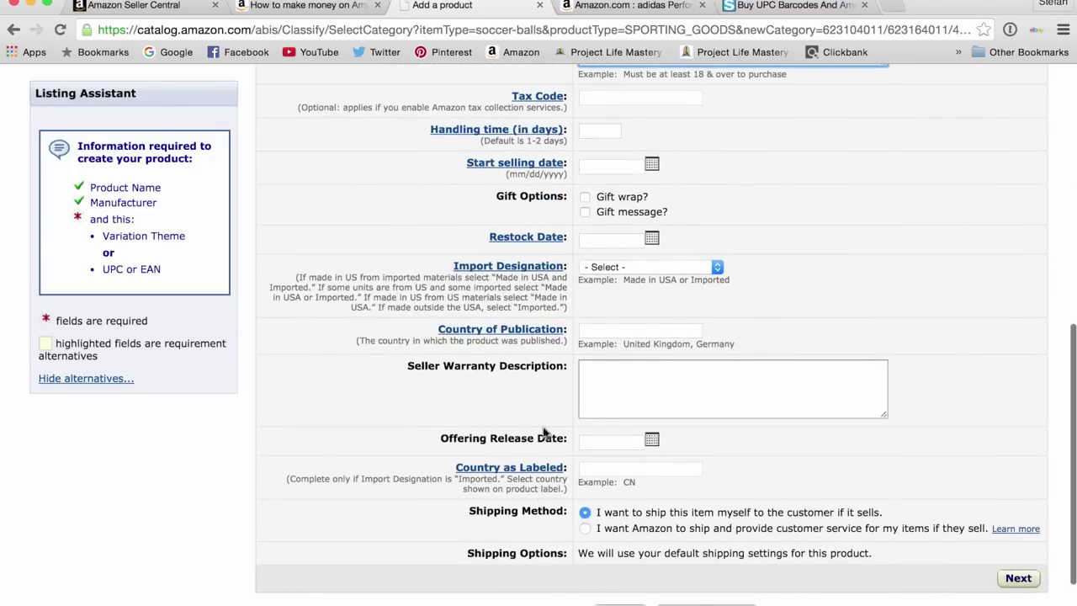
pyautogui.scroll(-2, 563, 451)
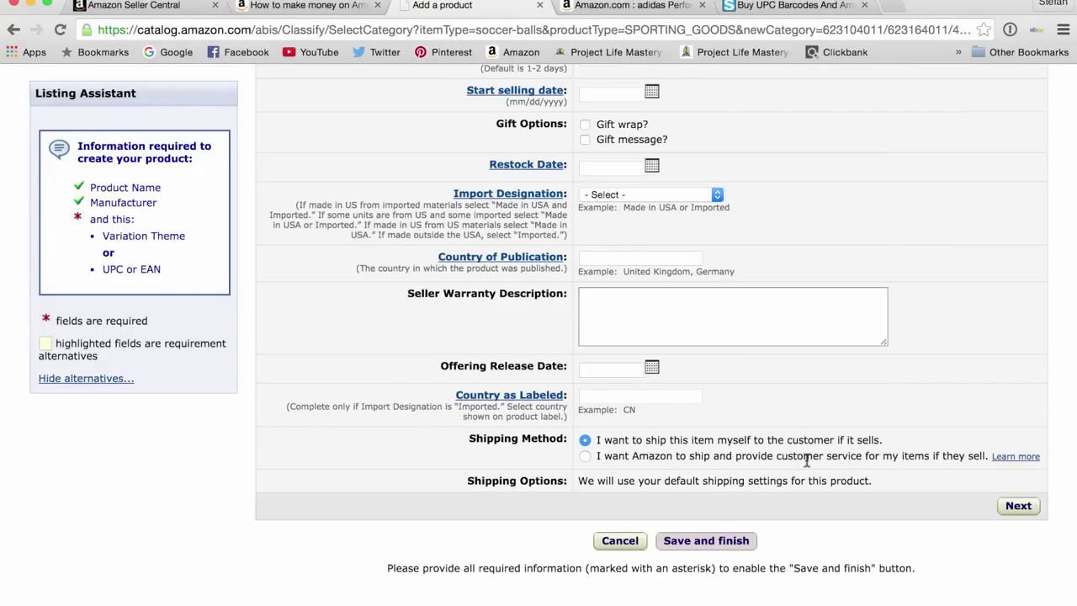
pyautogui.click(585, 455)
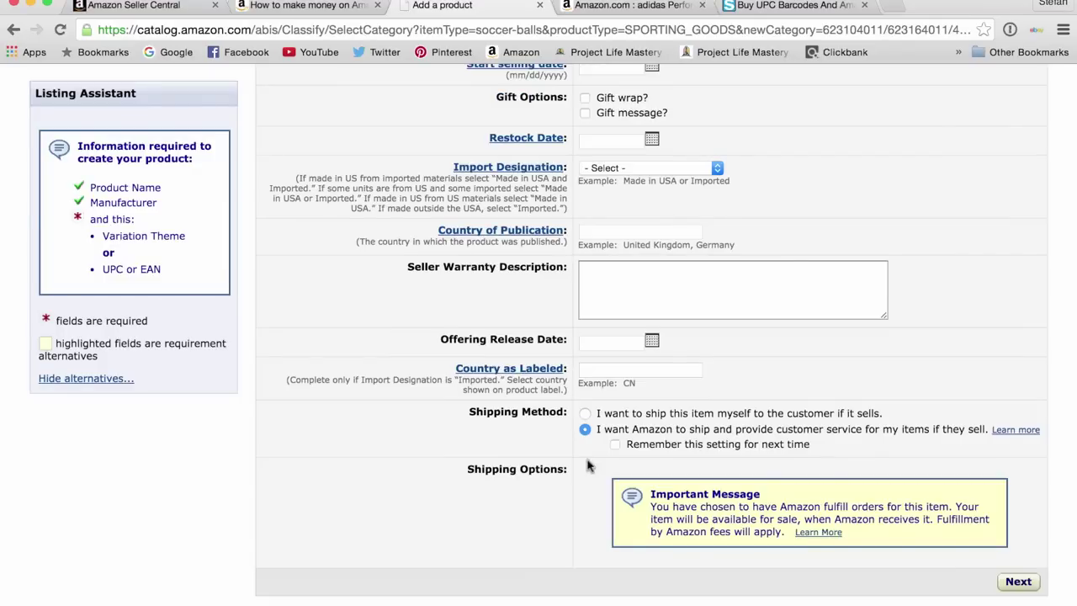
pyautogui.scroll(-1, 519, 538)
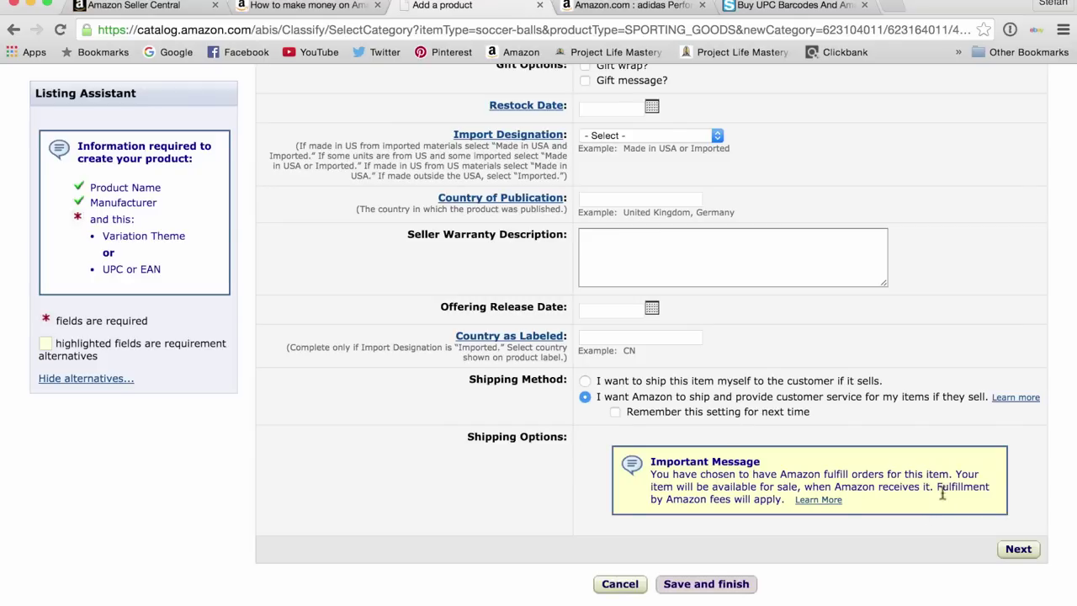
# Proceed to the product's Images section and examine the image requirements and available upload slots.
pyautogui.click(1008, 549)
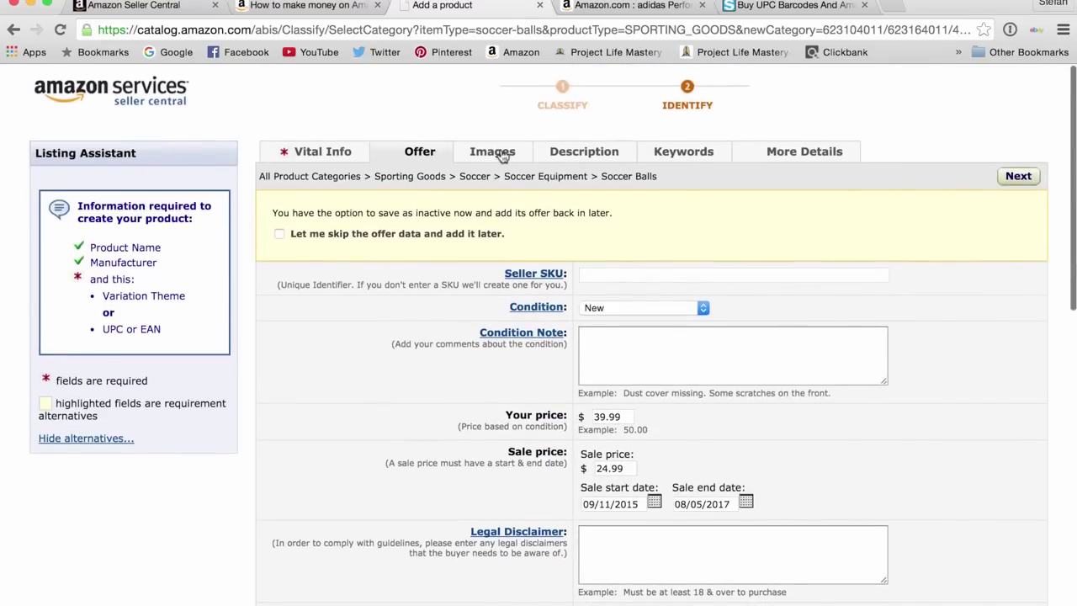
pyautogui.click(505, 155)
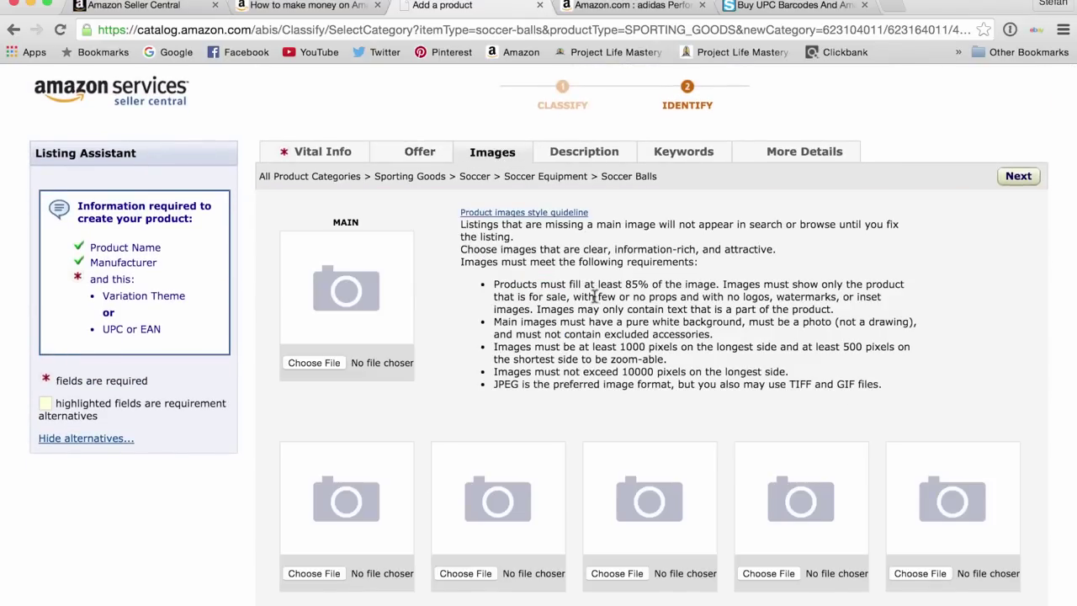
pyautogui.scroll(-3, 328, 432)
pyautogui.scroll(-1, 327, 432)
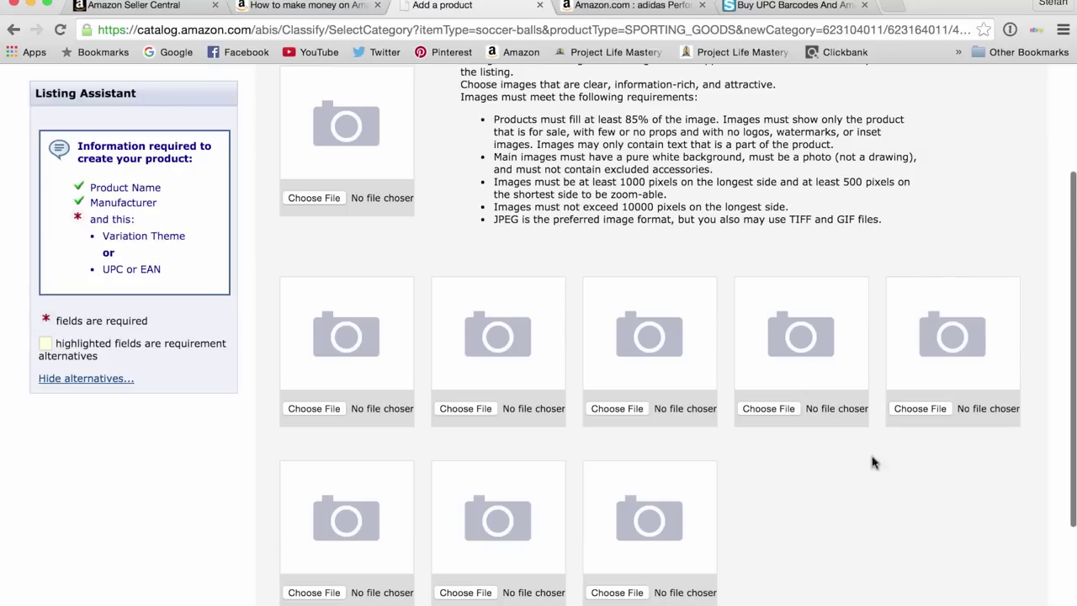
pyautogui.scroll(3, 553, 268)
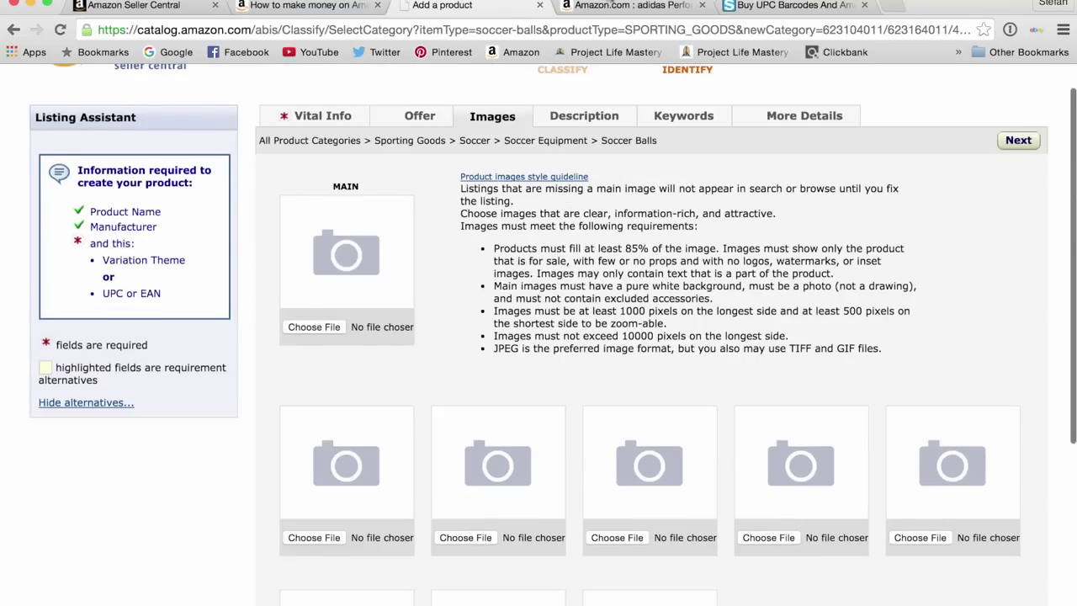
# Search Amazon for "soccer ball" again and examine the main product images in the results.
pyautogui.click(611, 7)
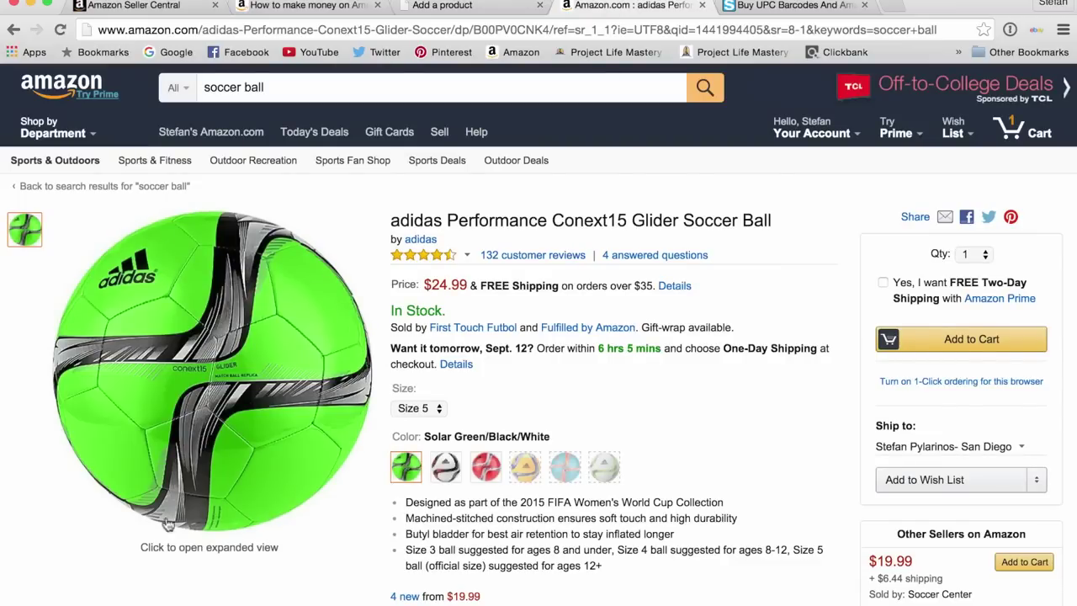
pyautogui.click(292, 88)
pyautogui.press('Return')
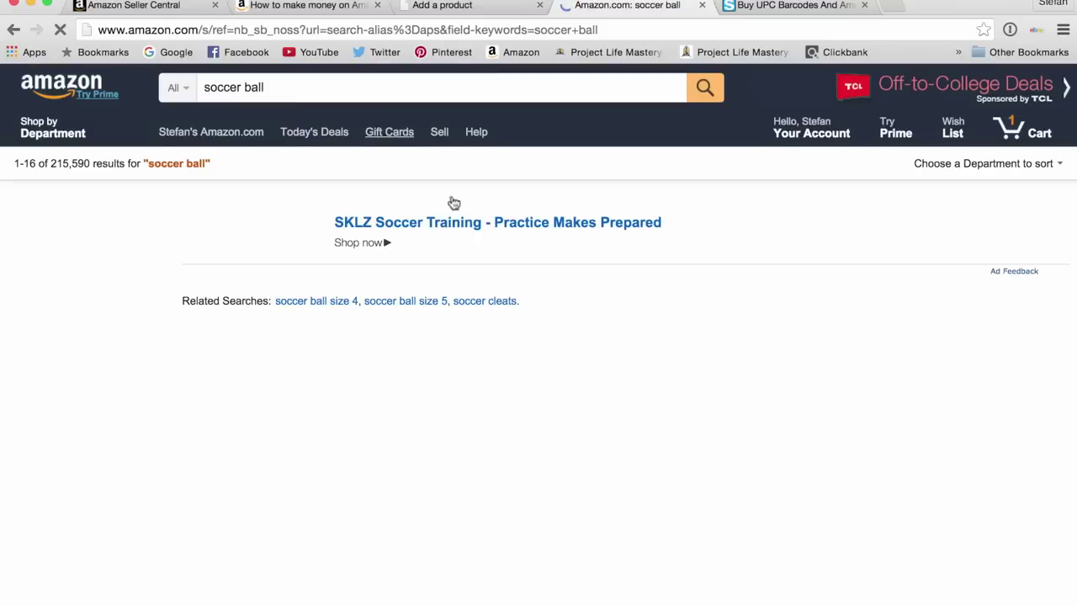
pyautogui.scroll(-3, 593, 521)
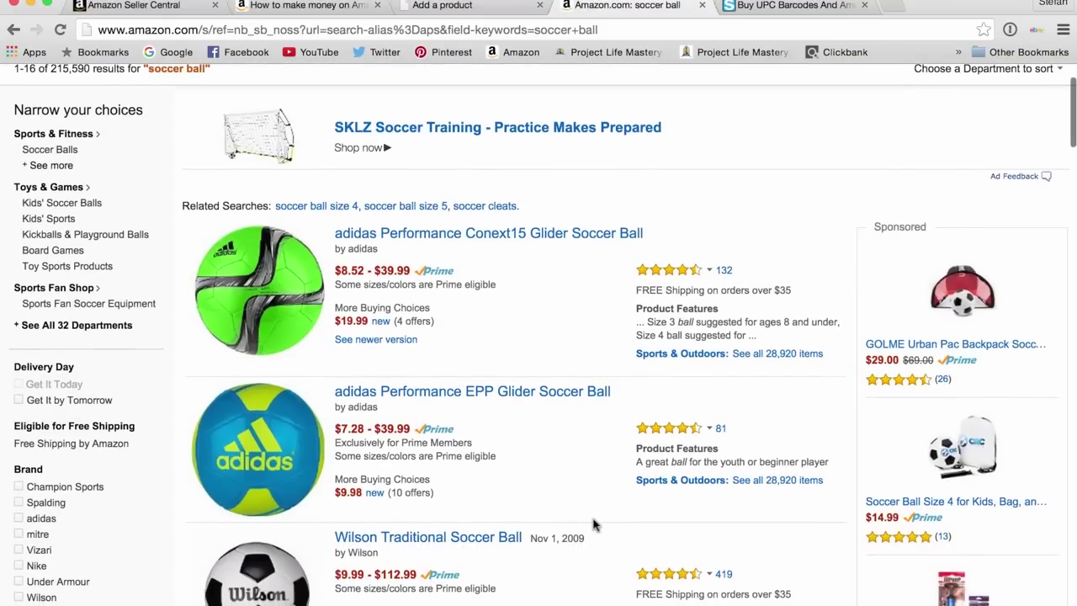
pyautogui.scroll(-3, 501, 530)
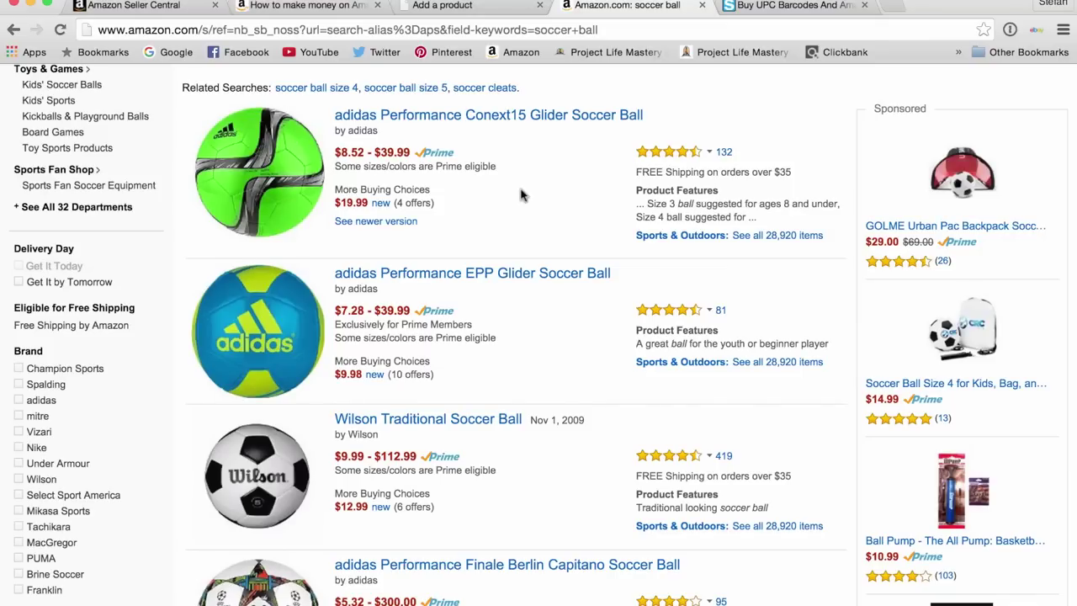
# Return to the Add a product form and open the product's Description section.
pyautogui.click(494, 12)
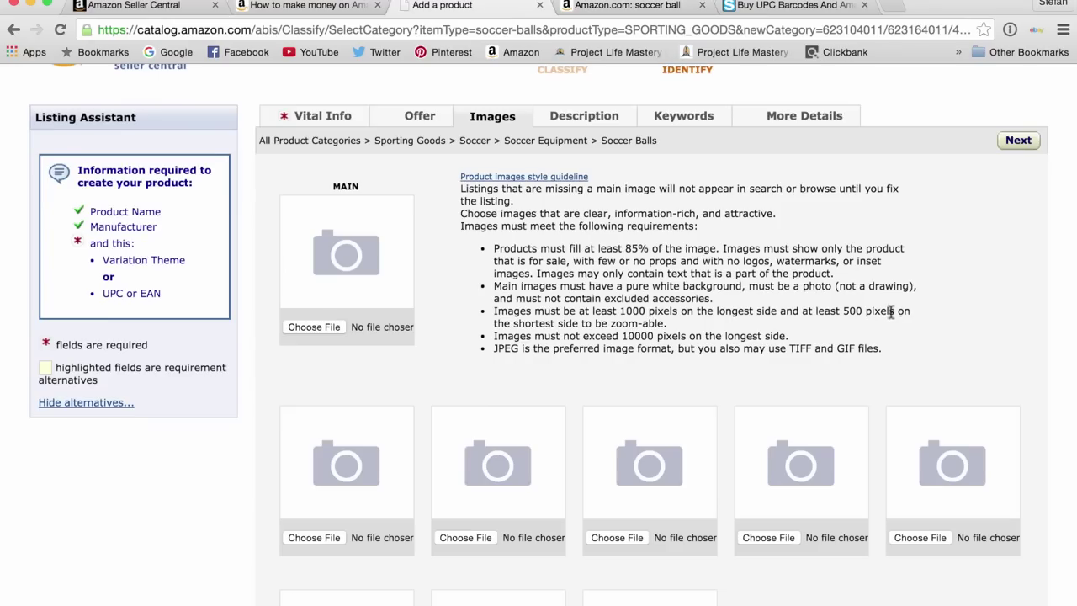
pyautogui.click(574, 125)
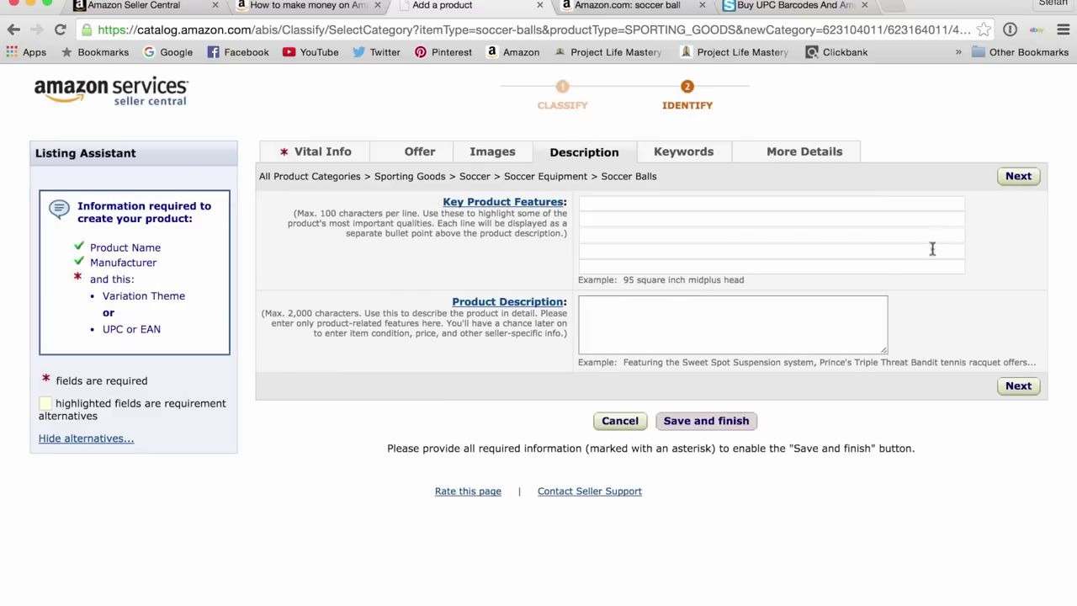
# Open the adidas Performance Conext15 Glider Soccer Ball listing on Amazon and examine its feature bullets and product description.
pyautogui.click(501, 153)
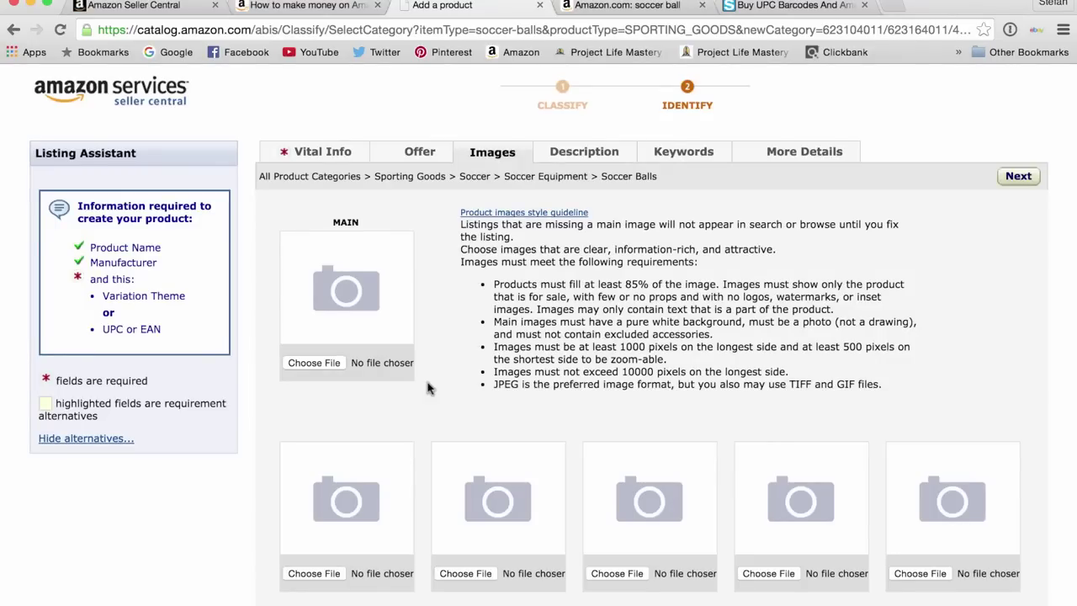
pyautogui.click(584, 148)
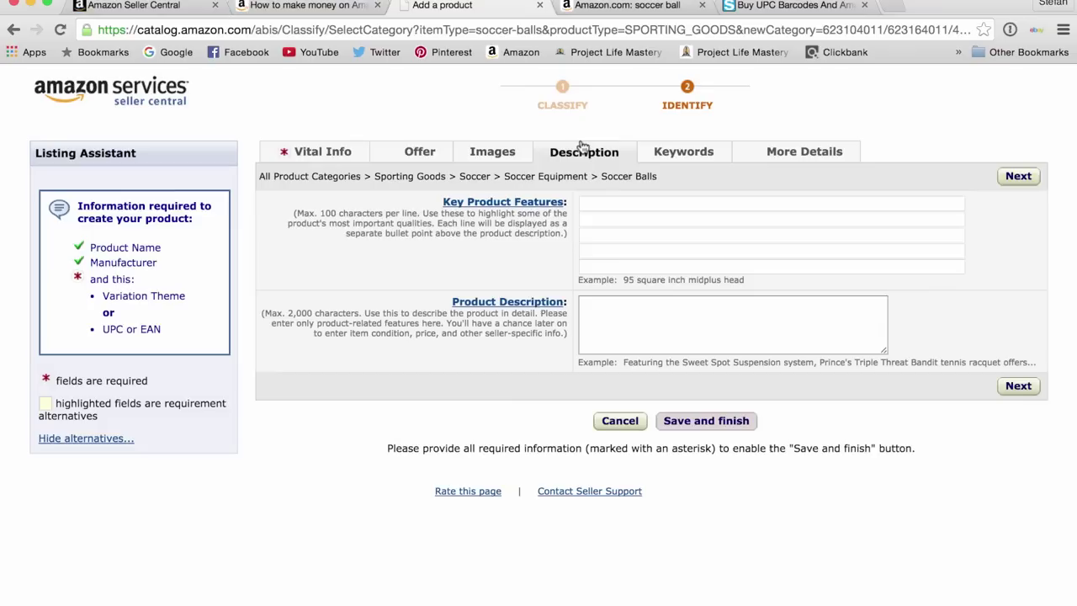
pyautogui.click(581, 6)
pyautogui.click(423, 118)
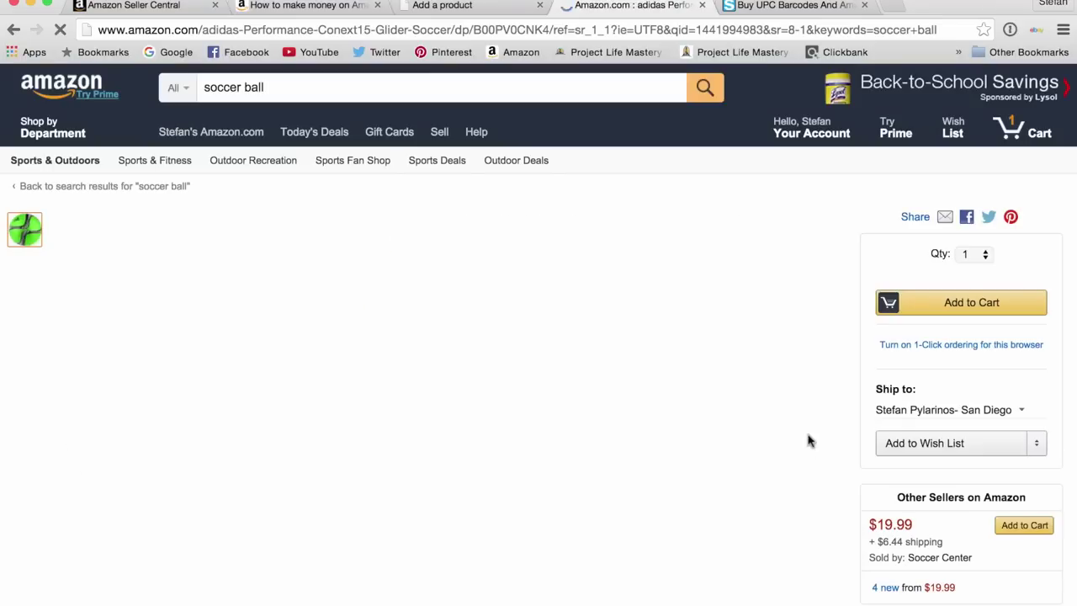
pyautogui.scroll(-5, 809, 448)
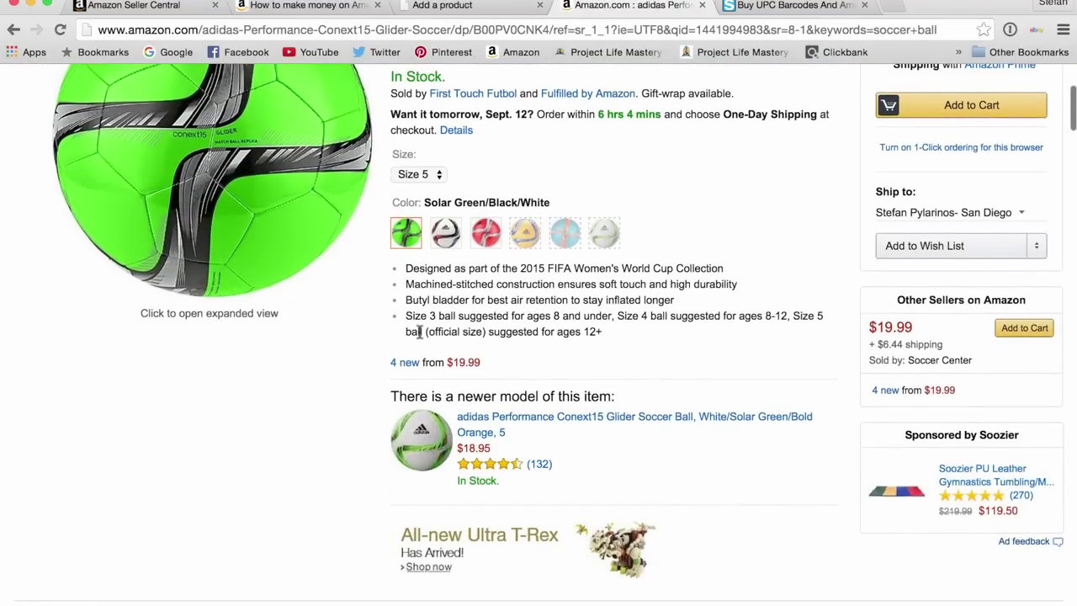
pyautogui.scroll(-5, 421, 337)
pyautogui.scroll(-15, 421, 336)
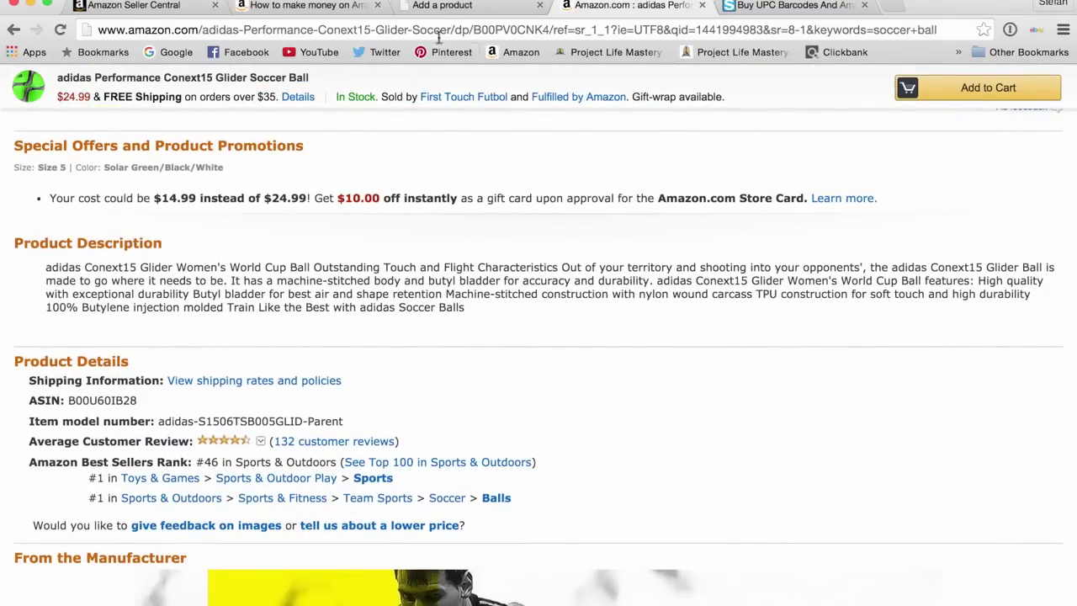
# Compare the form's description fields with the feature bullets in the adidas soccer ball listing.
pyautogui.click(454, 7)
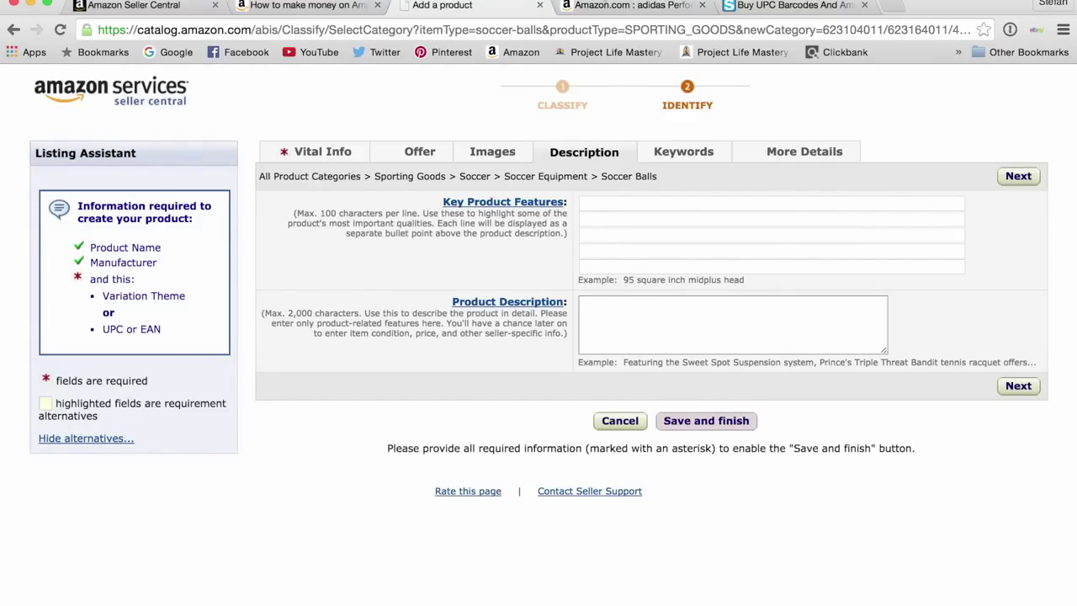
pyautogui.click(595, 6)
pyautogui.scroll(15, 721, 263)
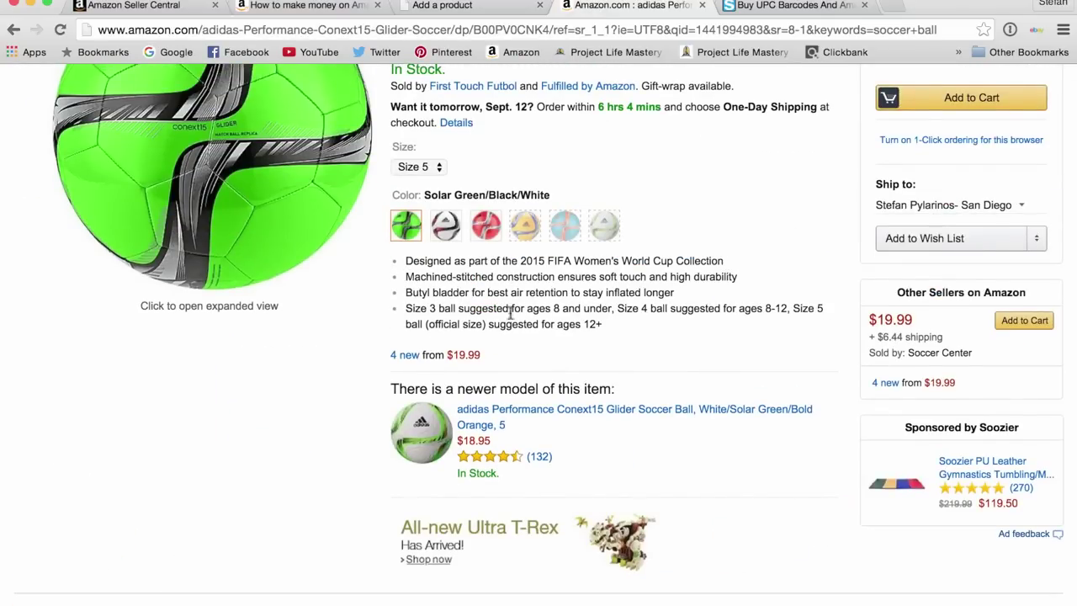
# Return to the Add a product form and enlarge the Product Description text box.
pyautogui.click(480, 6)
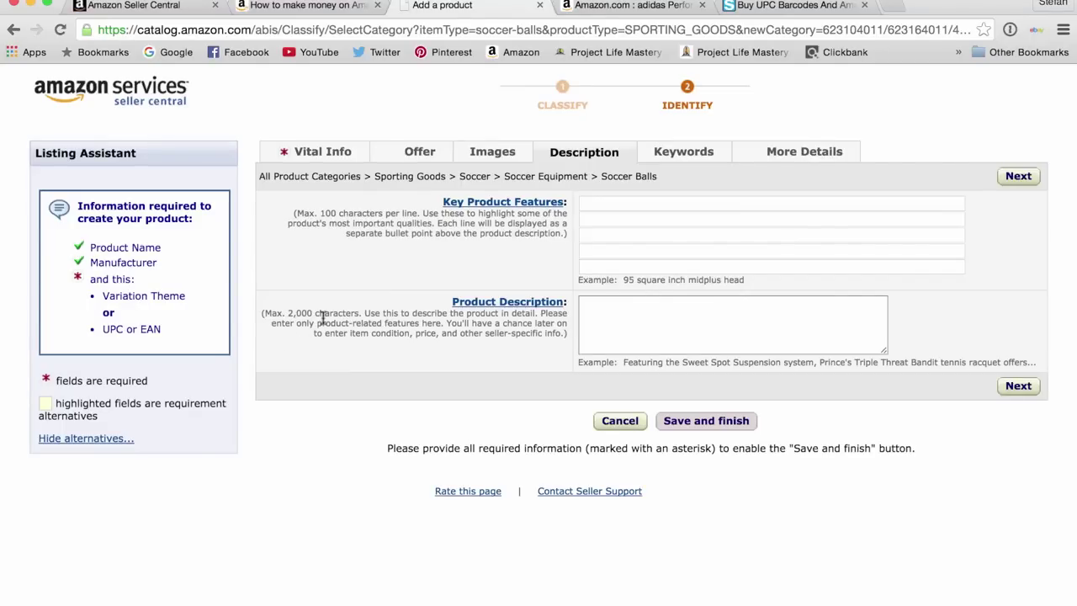
pyautogui.moveTo(884, 349); pyautogui.dragTo(1017, 515)
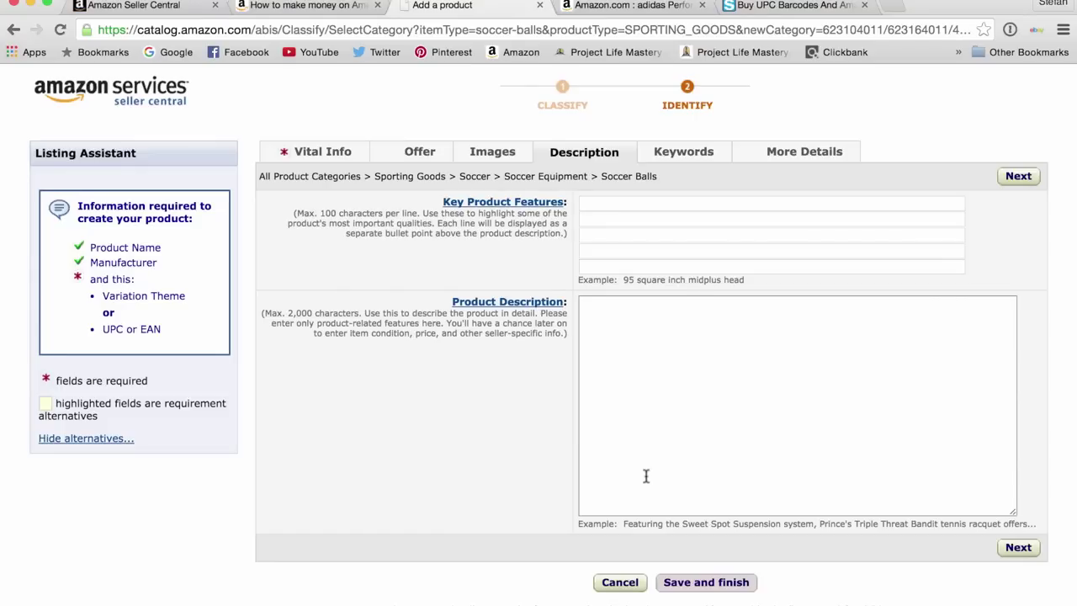
# Open the product's Keywords section and examine its fields, from Intended Use through Search Terms and Platinum Keywords.
pyautogui.click(673, 152)
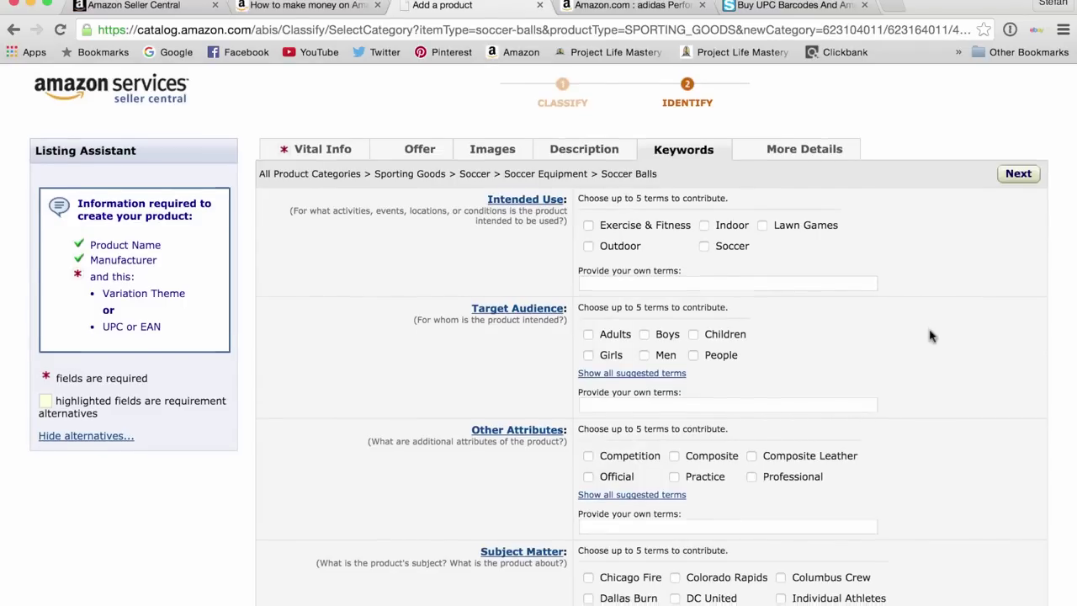
pyautogui.scroll(-3, 929, 333)
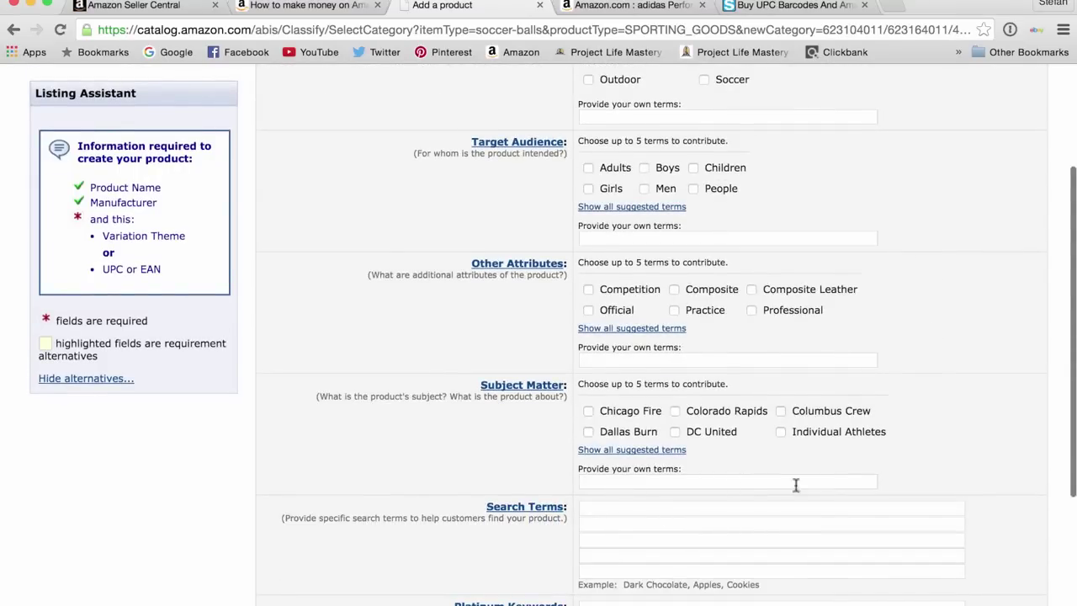
pyautogui.scroll(5, 870, 443)
pyautogui.scroll(-1, 883, 370)
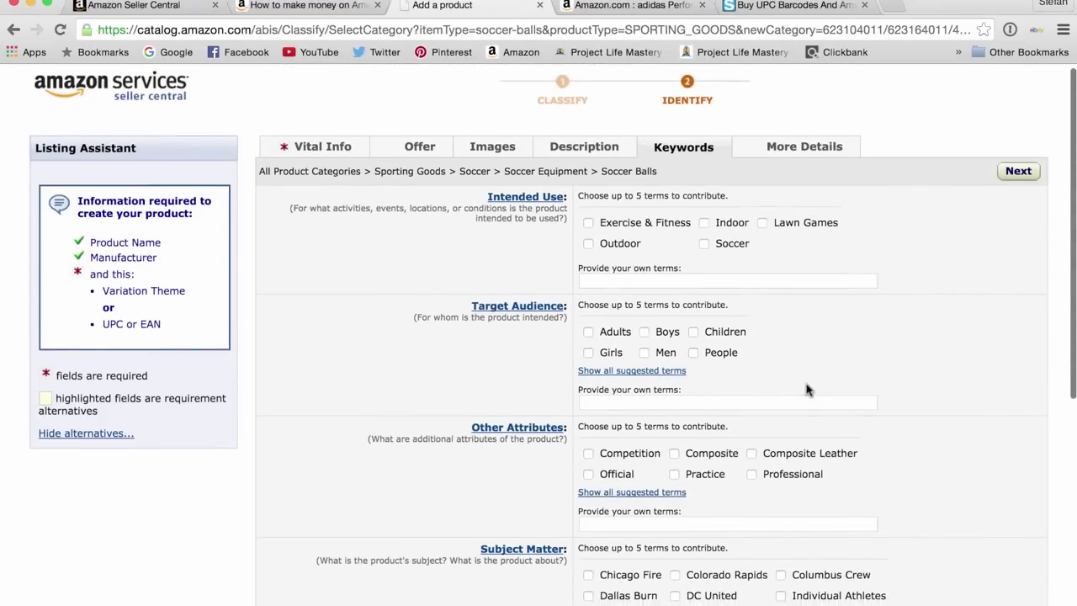
pyautogui.scroll(-2, 510, 442)
pyautogui.scroll(-4, 492, 418)
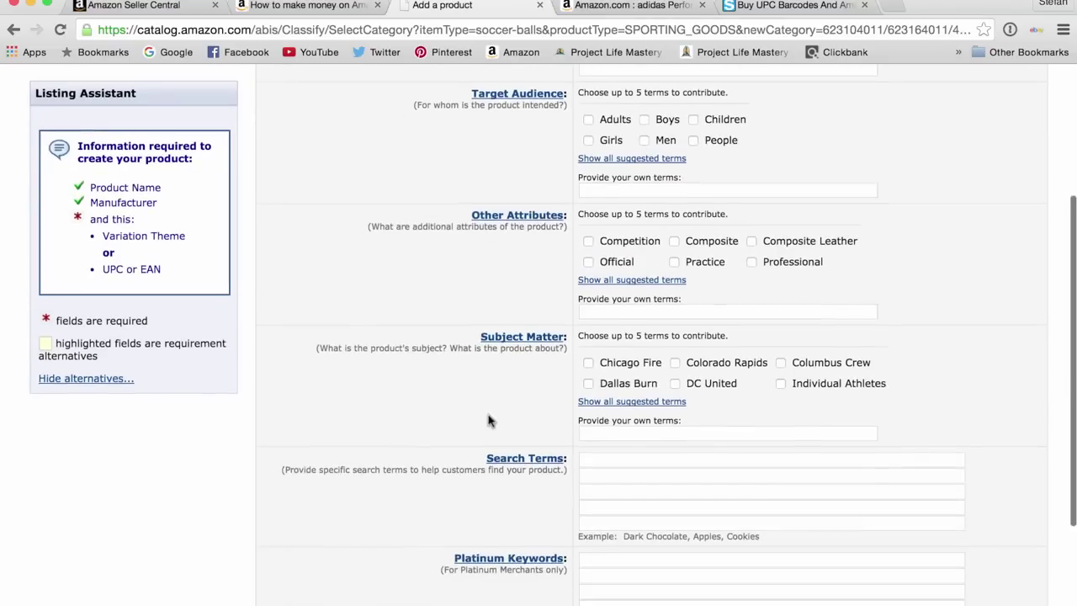
pyautogui.scroll(-4, 540, 408)
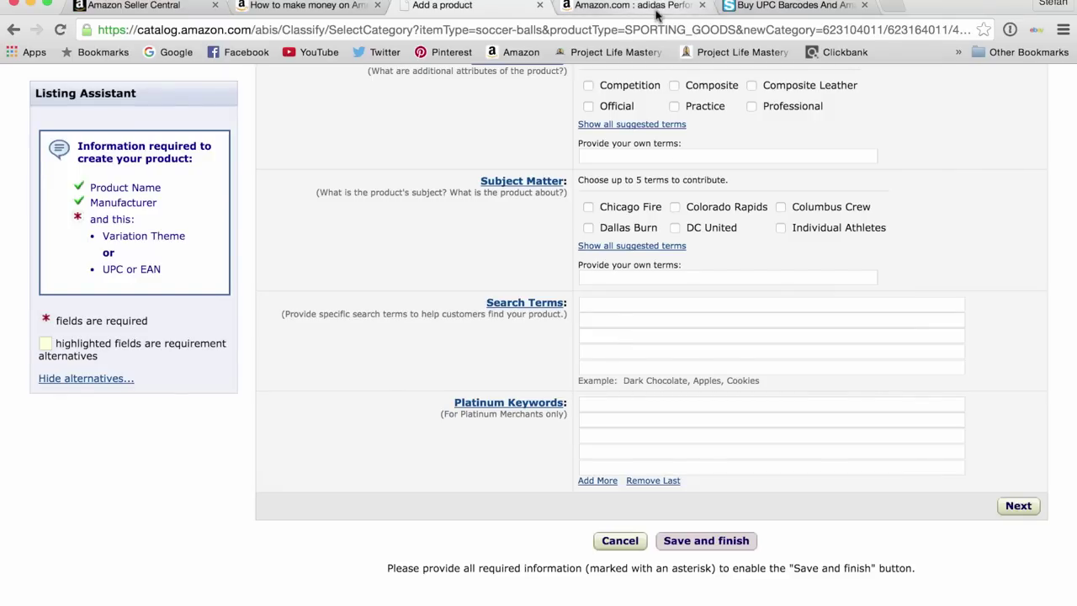
# Enter "soccer ball," as the first keyword in the first Search Terms line.
pyautogui.click(597, 303)
pyautogui.write('soccer ball,')
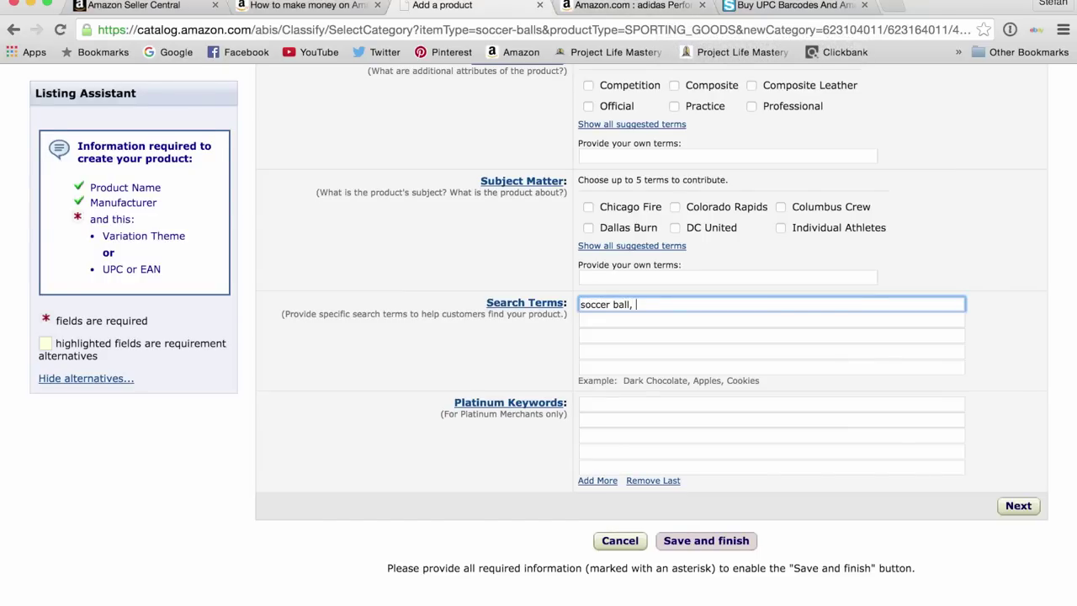
# Check Amazon's search suggestions for "soccer ball" to find related keywords.
pyautogui.click(660, 10)
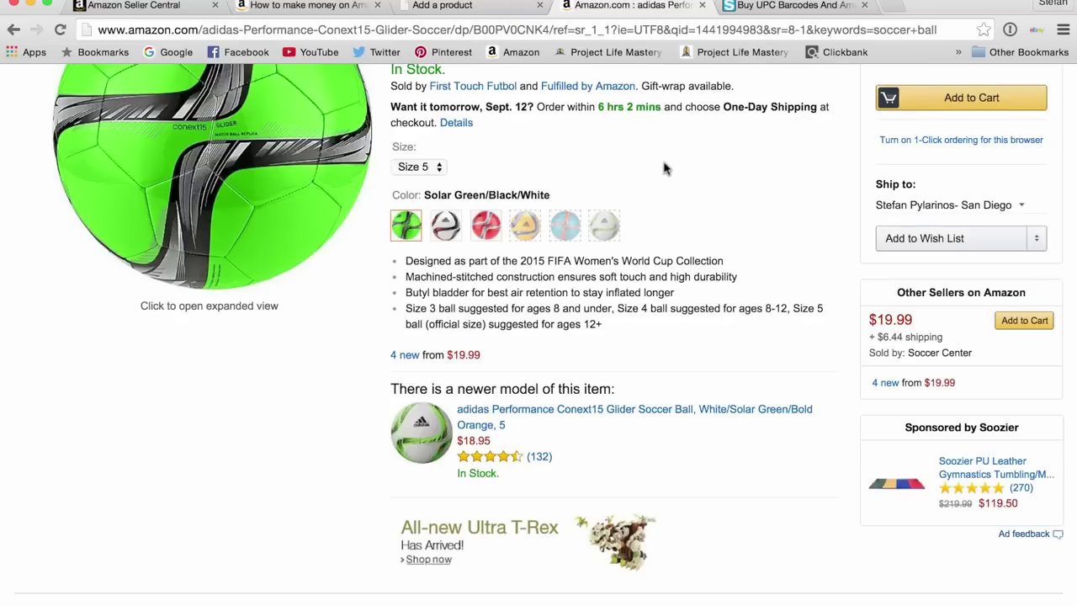
pyautogui.scroll(3, 664, 169)
pyautogui.click(337, 88)
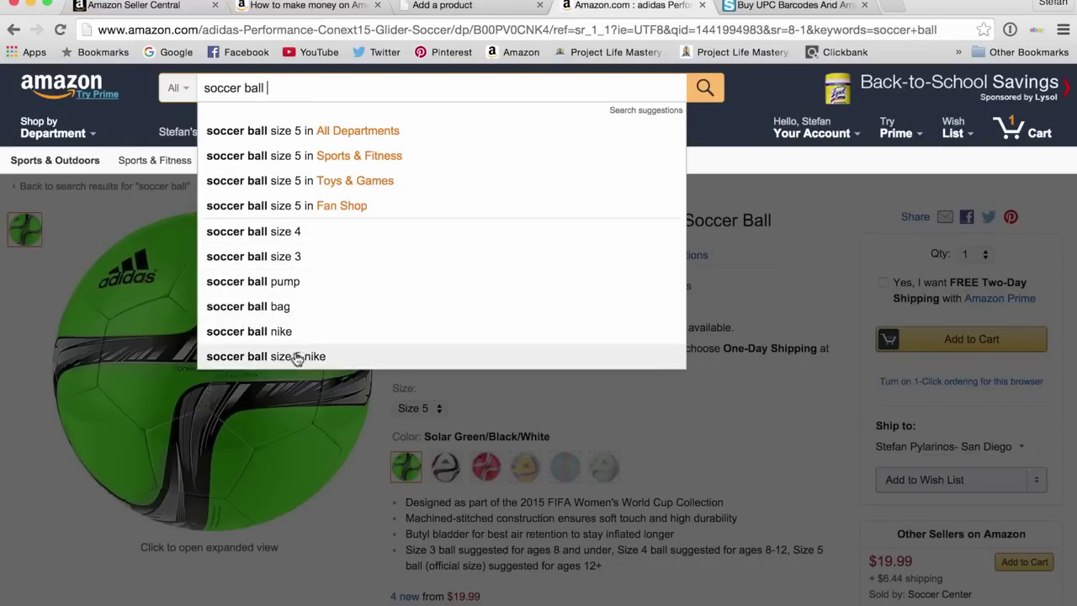
# Add "soccer ball size 5, soccer ball nike," to the first Search Terms line of the product form.
pyautogui.click(489, 10)
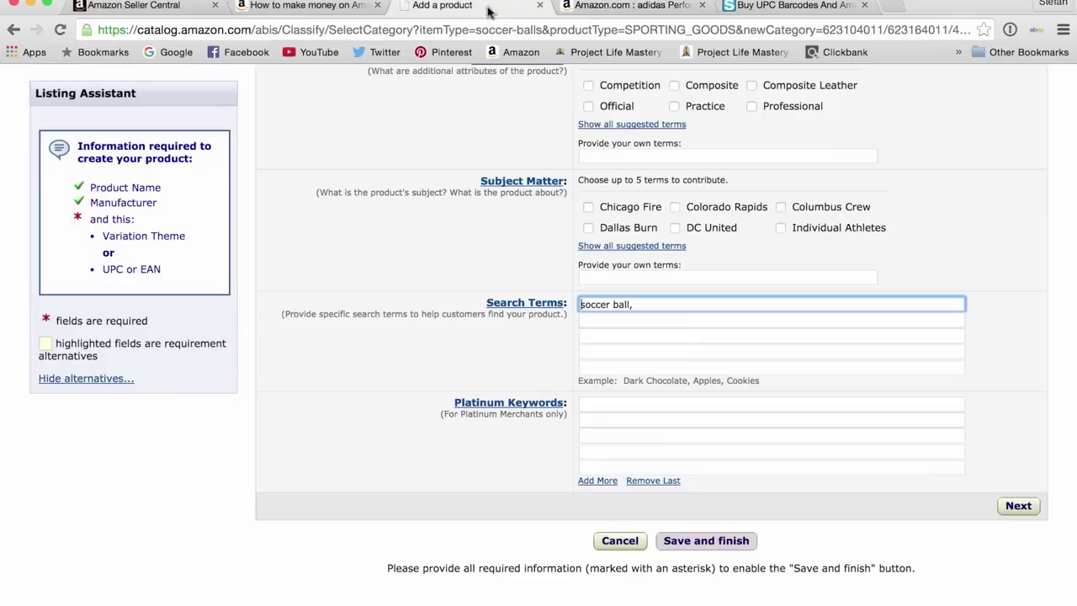
pyautogui.click(685, 314)
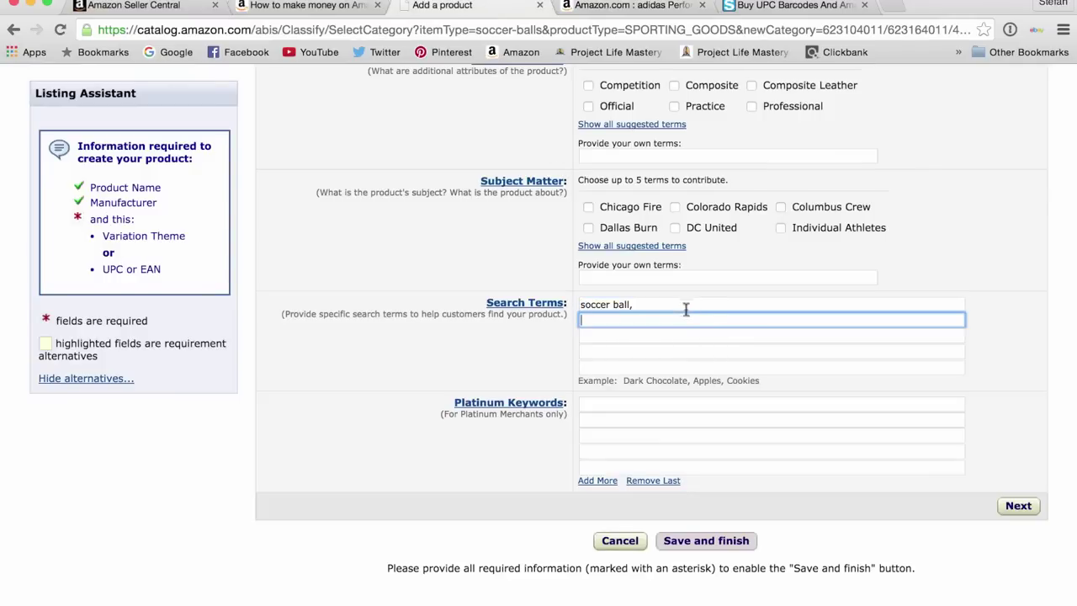
pyautogui.click(685, 306)
pyautogui.write('soccer ball size 5, soccer ball nike,')
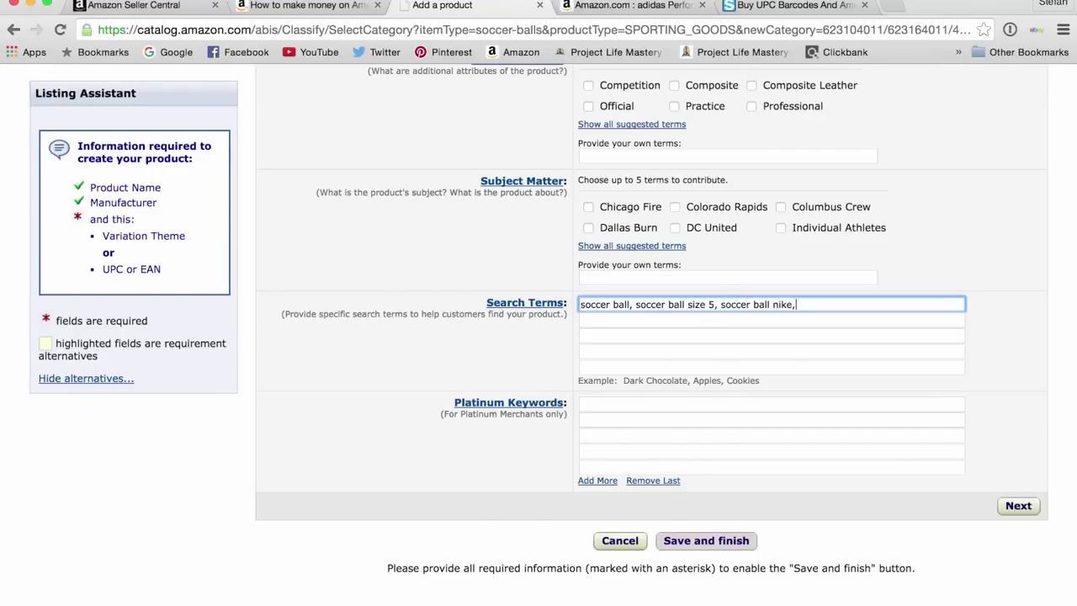
# Search Amazon for "soccer ball" and examine the brand names in the result titles for keyword ideas.
pyautogui.click(625, 6)
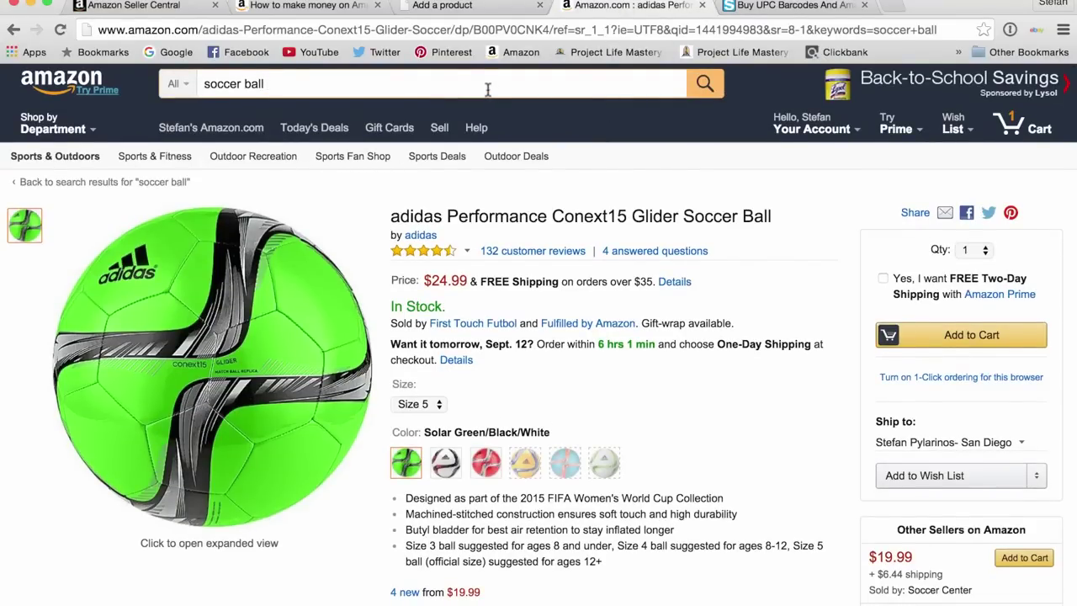
pyautogui.press('Return')
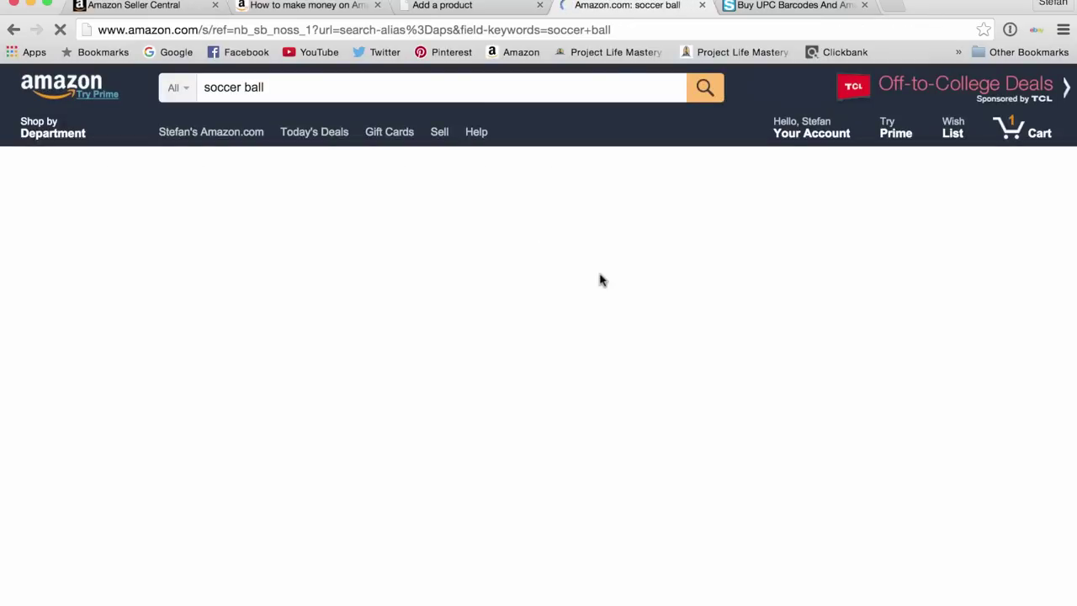
pyautogui.scroll(-5, 699, 416)
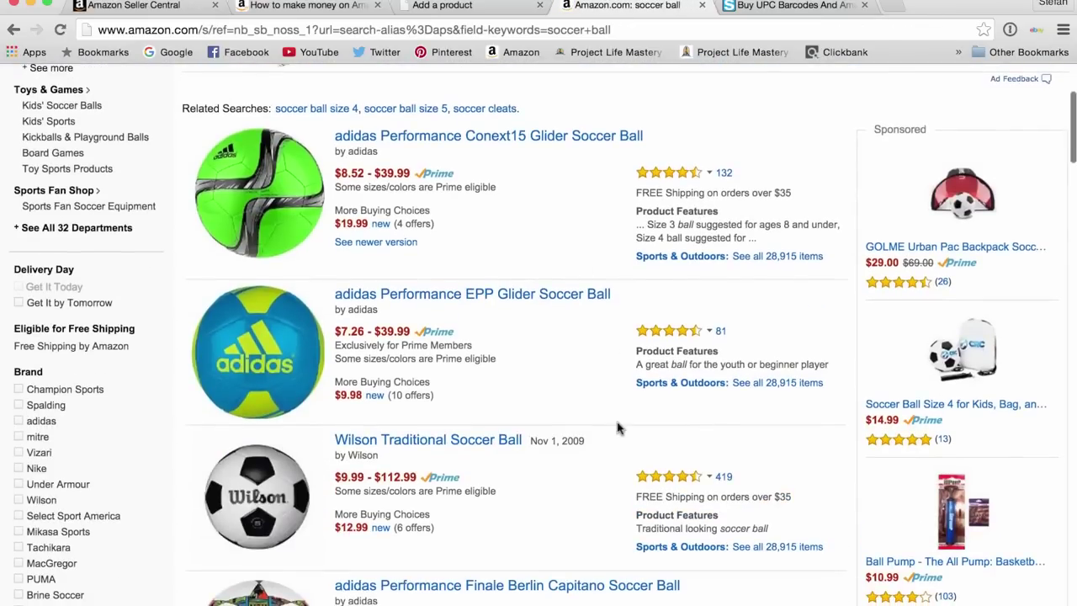
pyautogui.scroll(-4, 619, 428)
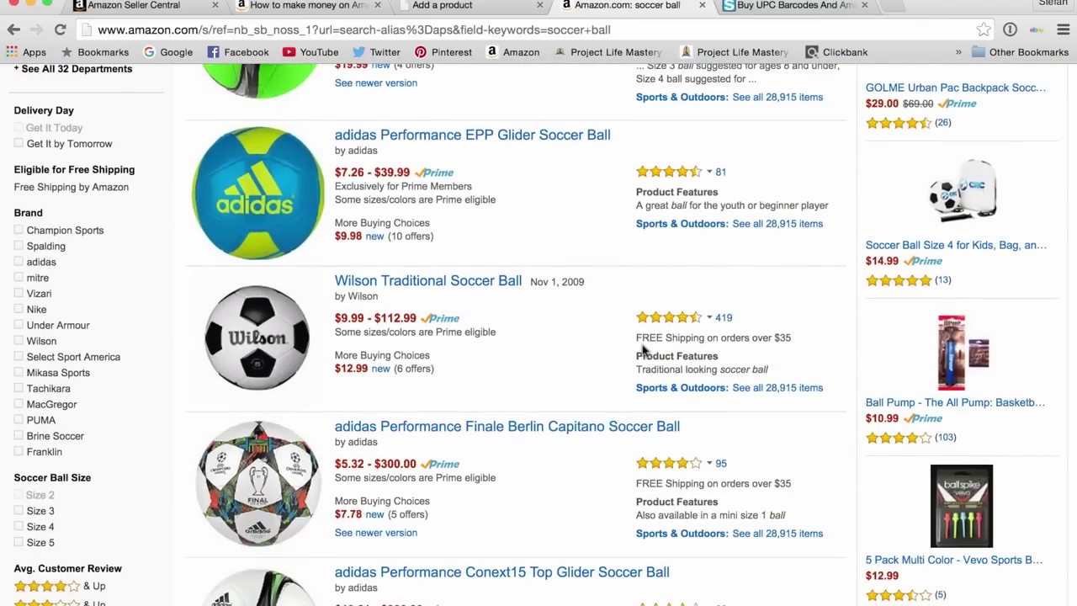
pyautogui.scroll(-4, 642, 350)
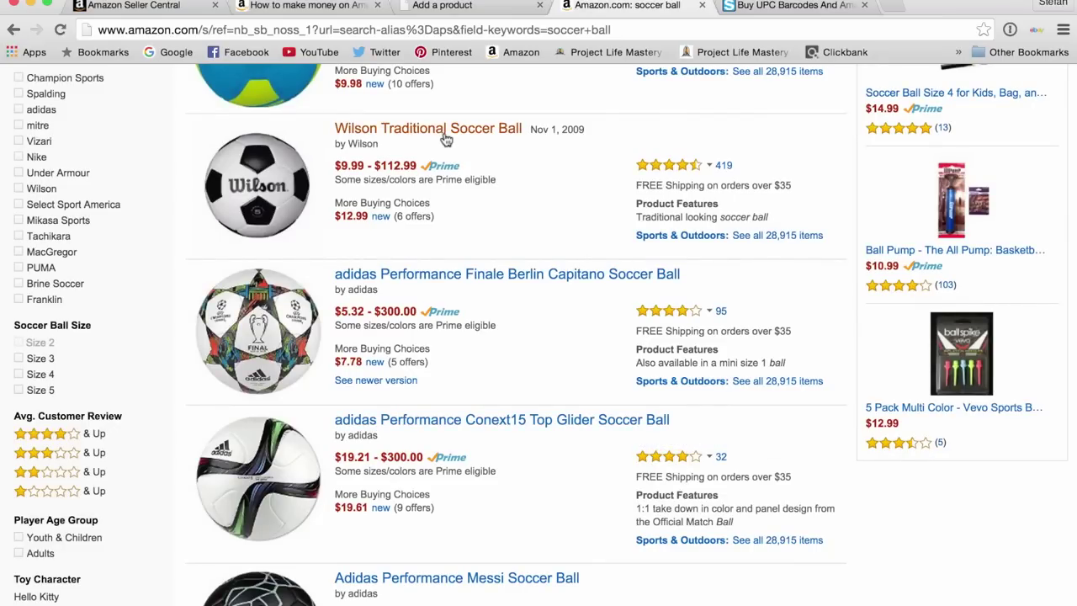
# Enter "adidas soccer ball, wilson soccer ball," in the second Search Terms line of the product form.
pyautogui.click(461, 9)
pyautogui.write('ad')
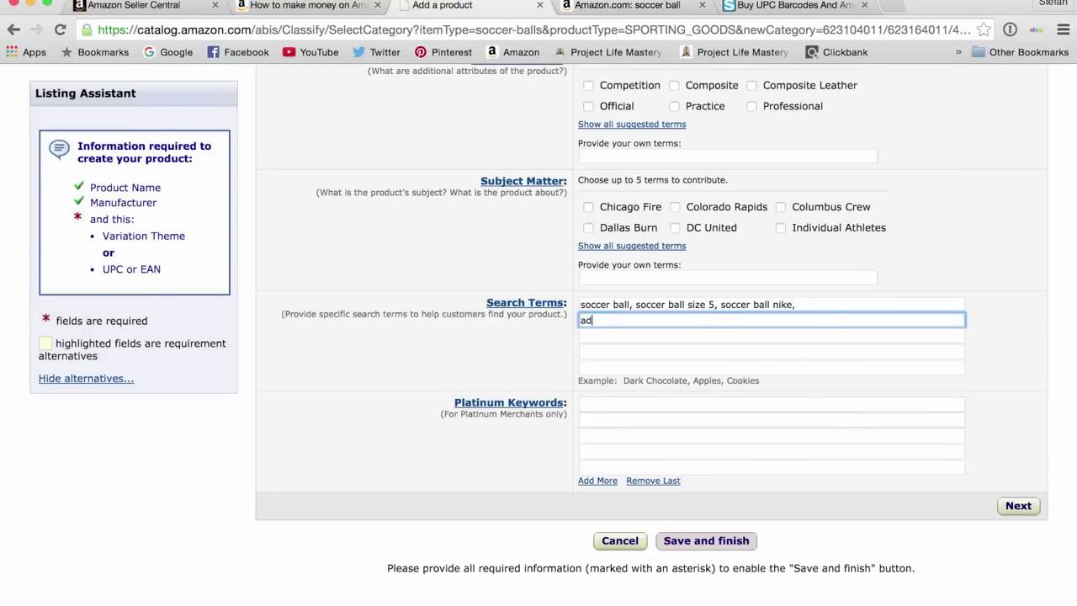
pyautogui.write('idas soccer ball, wilson soccer ball,')
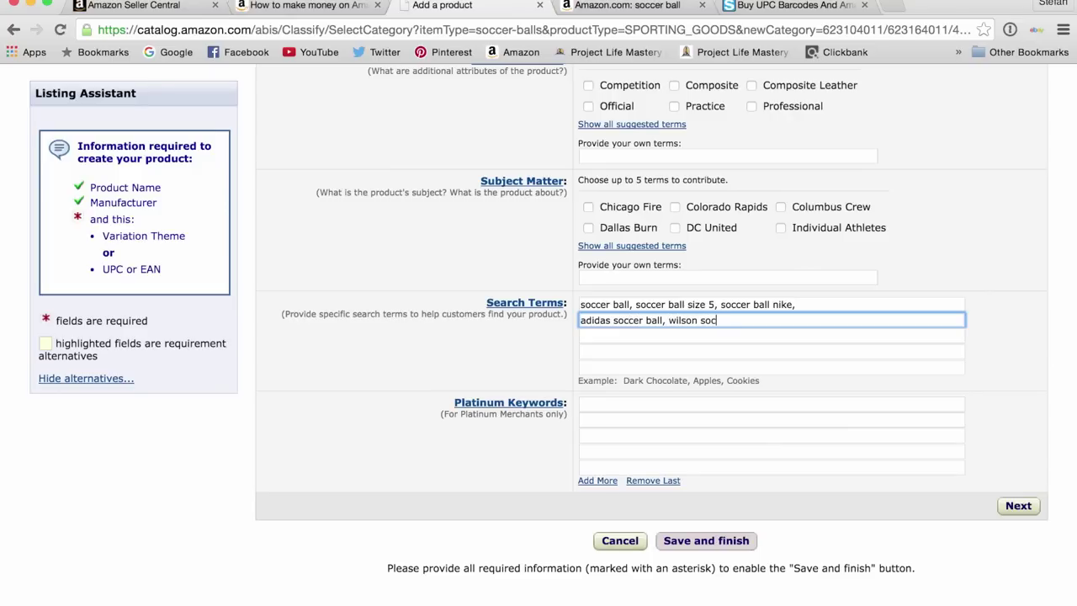
# Return to Amazon's soccer ball results and examine the remaining product titles on the page for more keyword ideas.
pyautogui.click(632, 7)
pyautogui.scroll(-3, 652, 269)
pyautogui.scroll(-5, 612, 475)
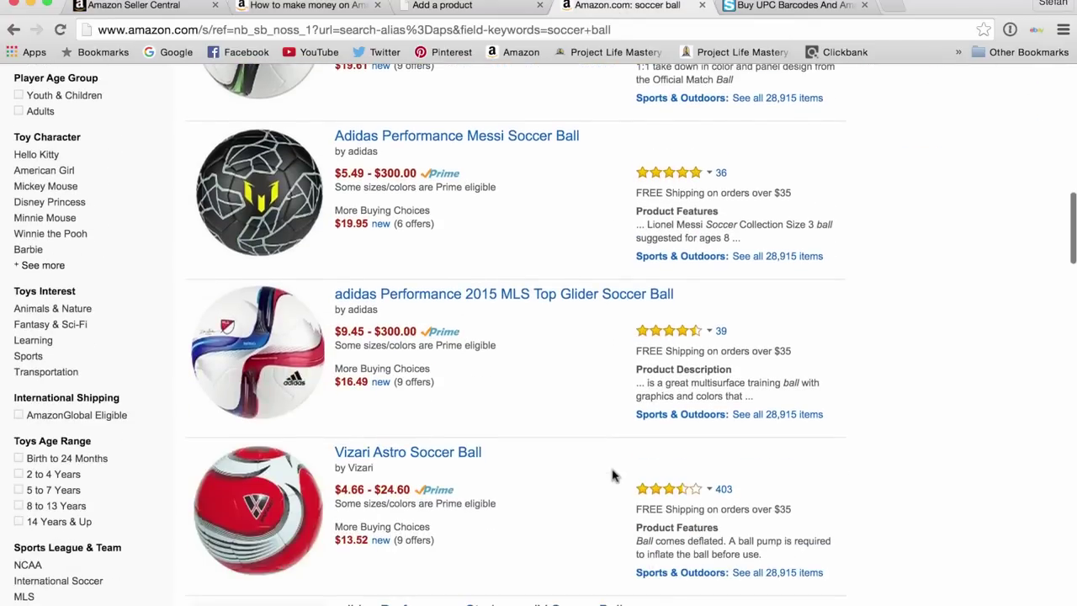
pyautogui.scroll(-10, 613, 476)
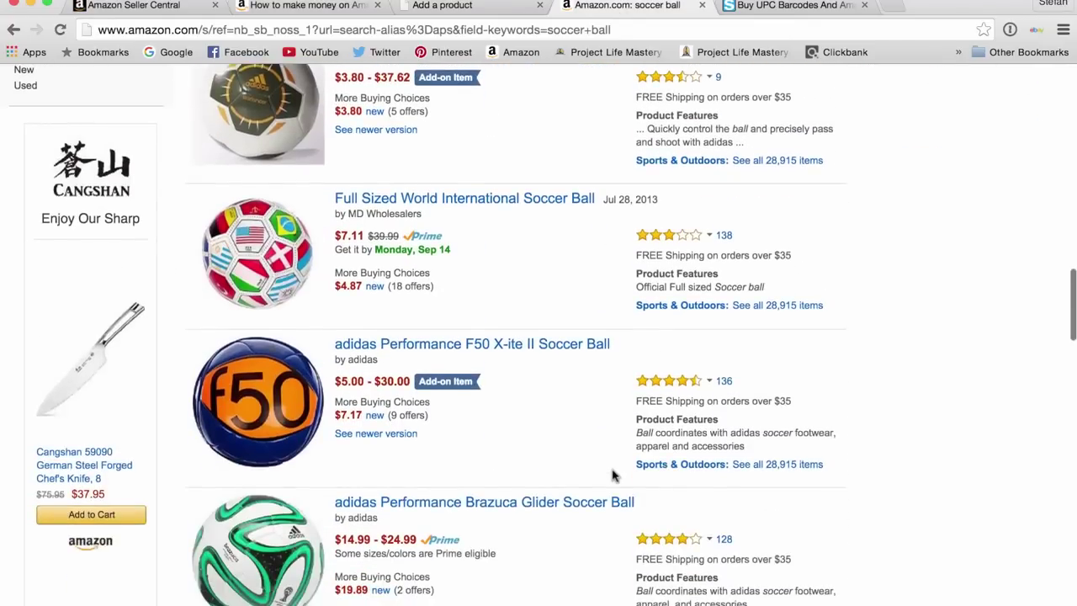
pyautogui.scroll(-1, 612, 475)
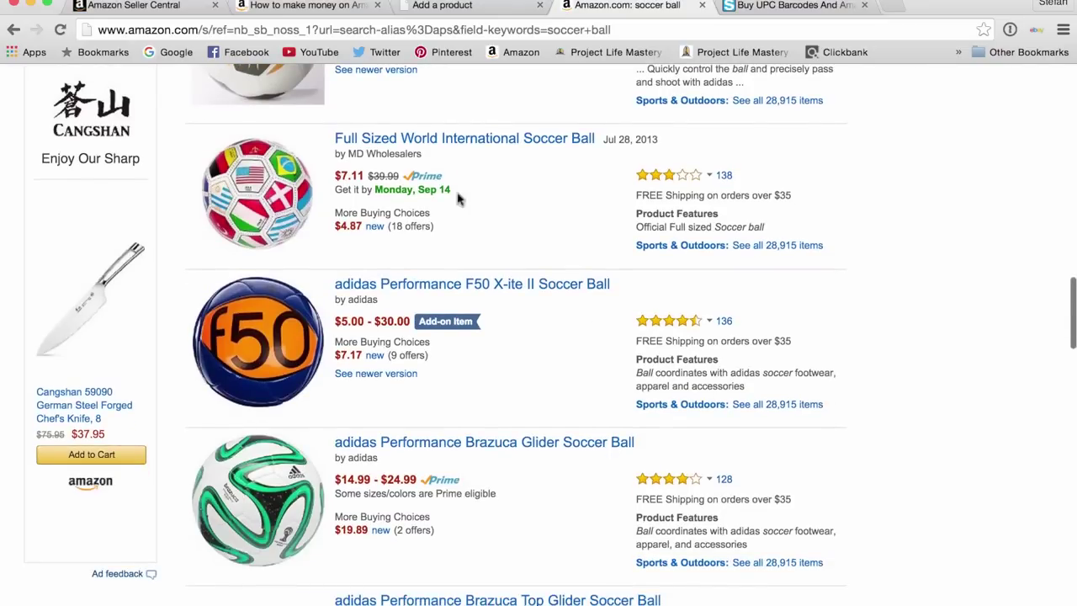
pyautogui.scroll(-11, 569, 500)
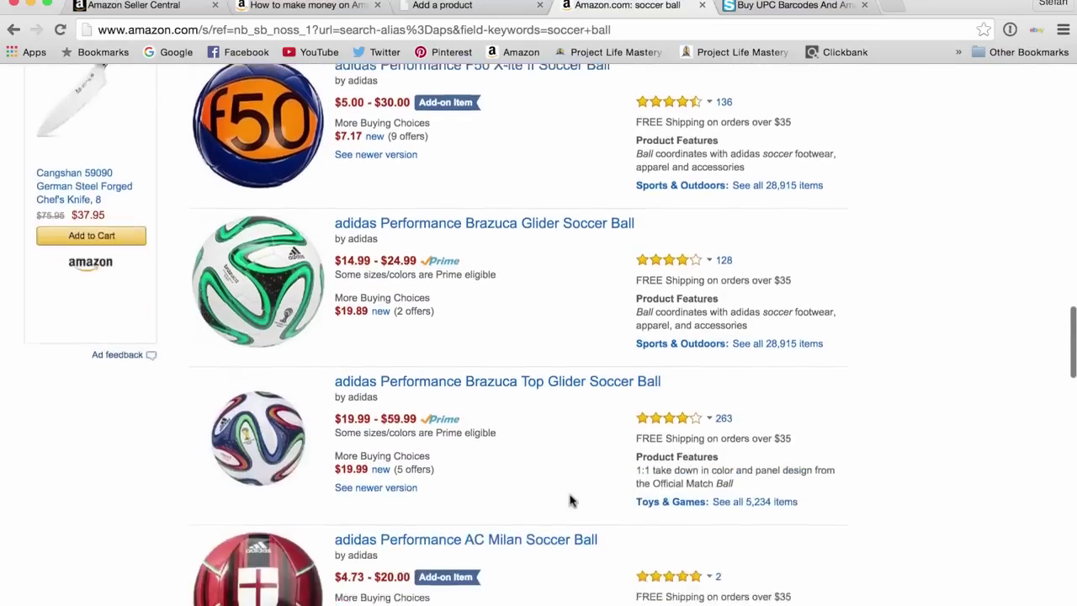
pyautogui.scroll(-3, 569, 500)
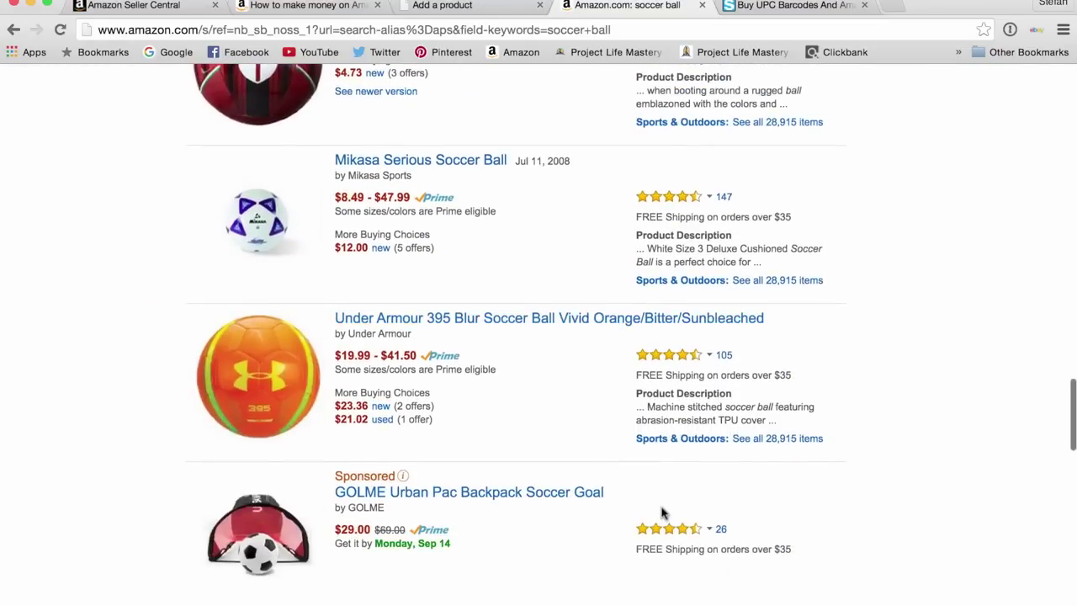
pyautogui.scroll(-3, 606, 379)
pyautogui.scroll(20, 549, 239)
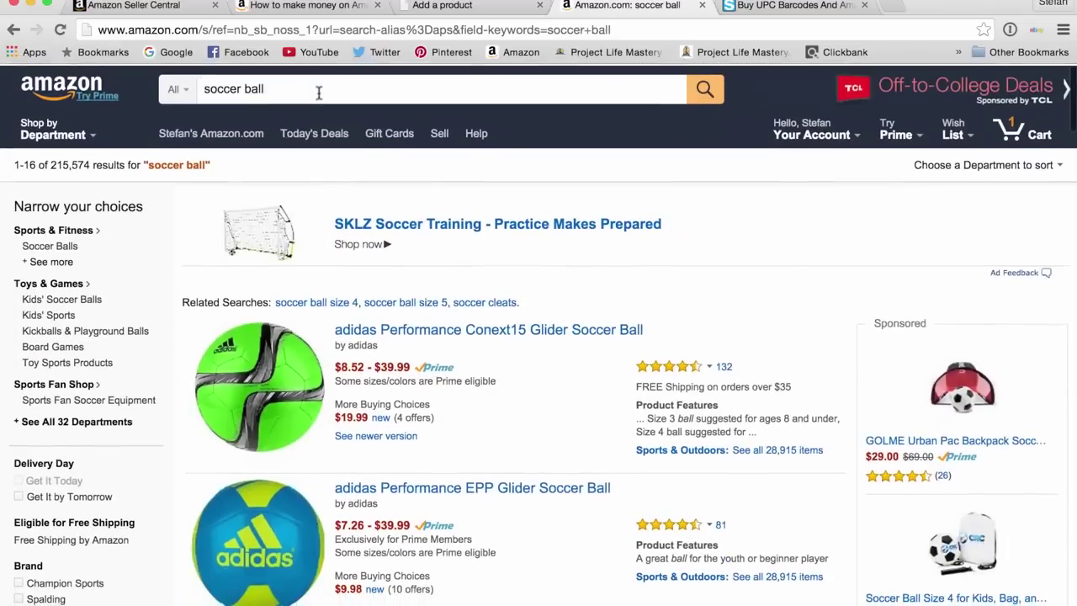
# Check Amazon's search suggestions for "soccer" and close the suggestion list.
pyautogui.tripleClick(320, 88)
pyautogui.write('soccer')
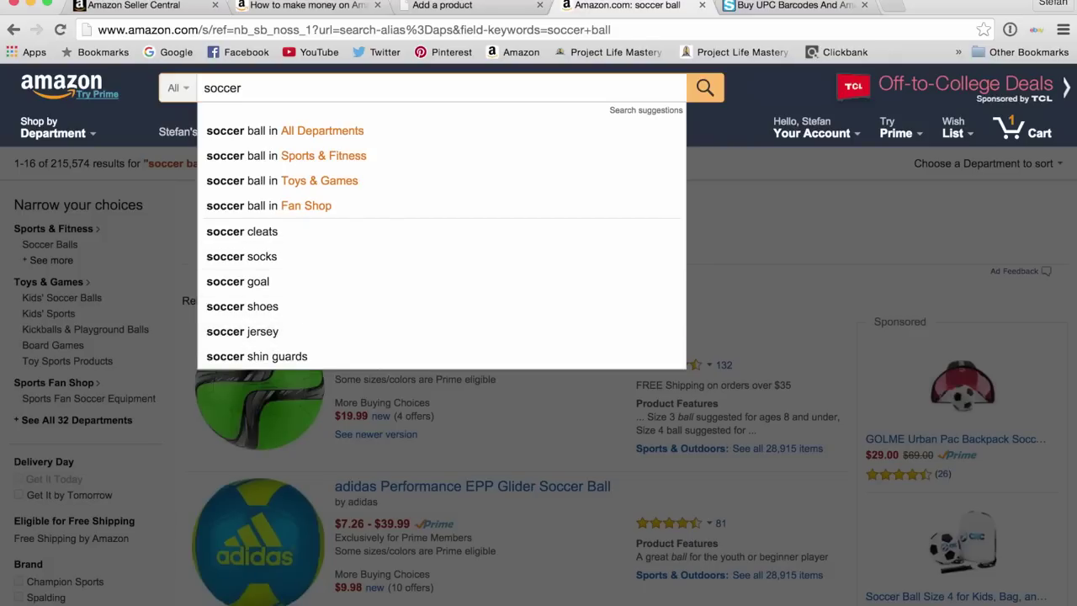
pyautogui.click(785, 306)
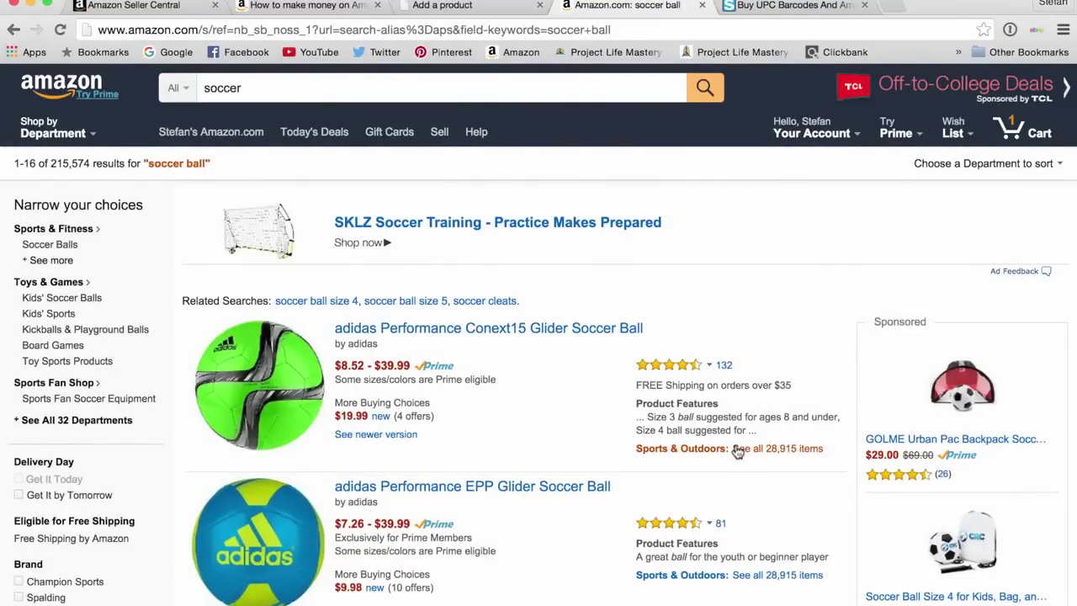
# Return to the product form and open its More Details section.
pyautogui.click(510, 10)
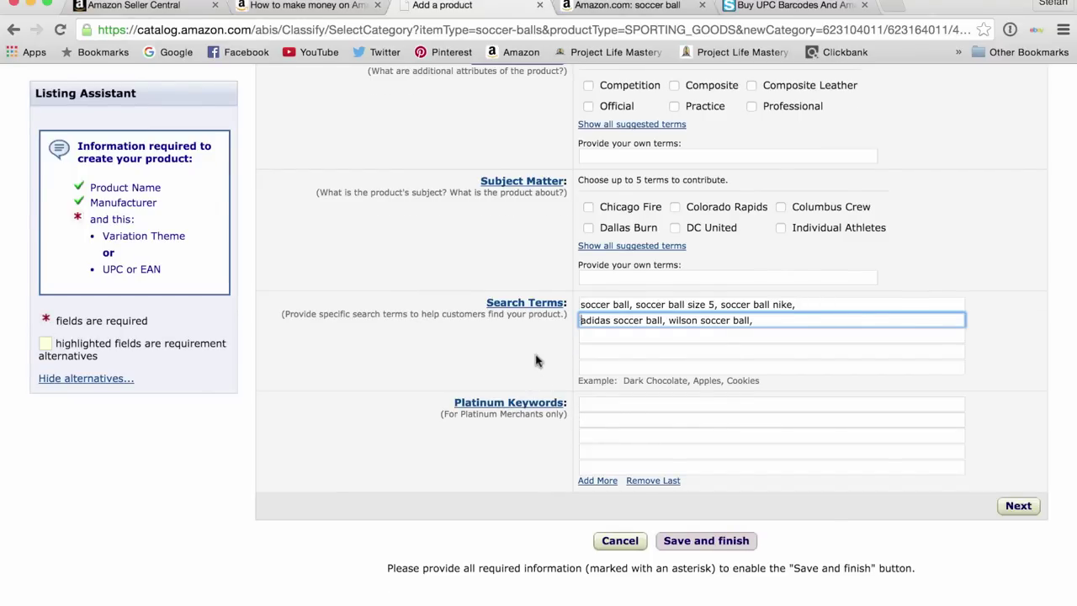
pyautogui.scroll(5, 547, 358)
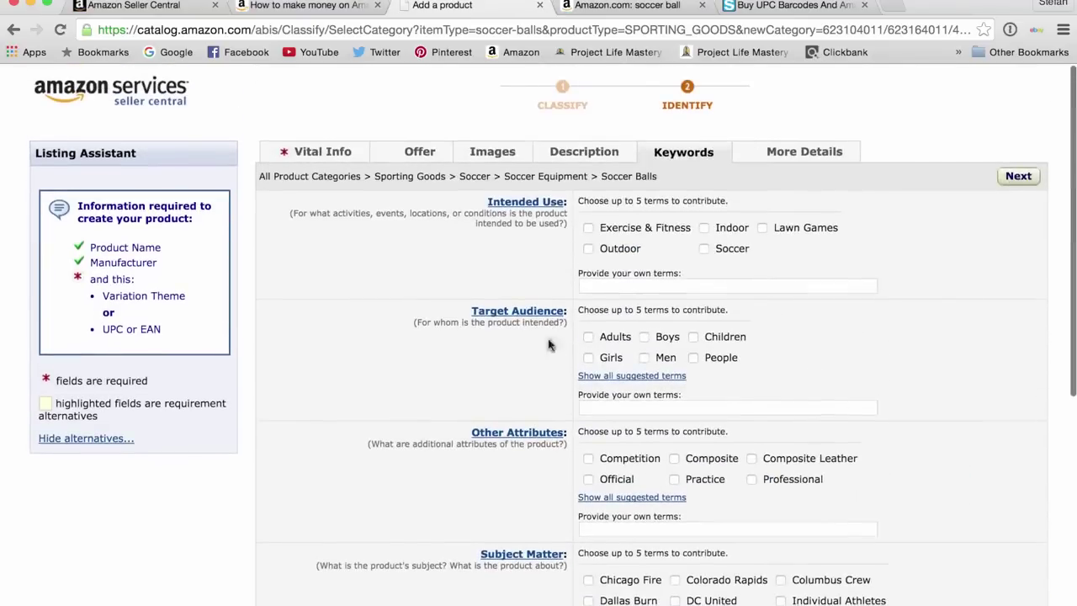
pyautogui.click(802, 161)
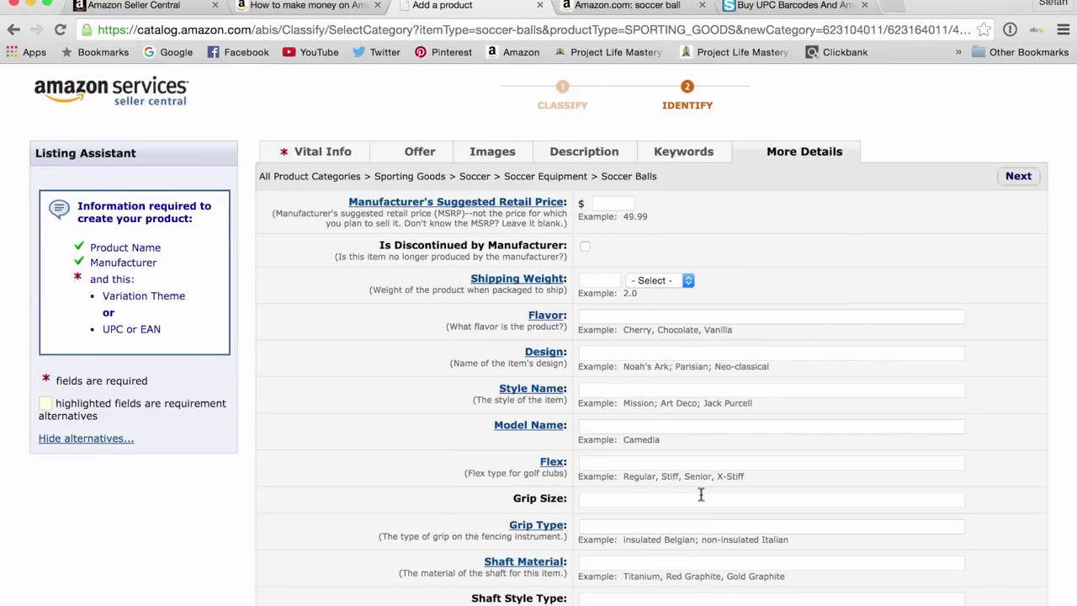
# Examine the optional product attribute fields in More Details, from the suggested retail price through to Watch Movement Type.
pyautogui.scroll(-10, 702, 488)
pyautogui.scroll(-14, 701, 488)
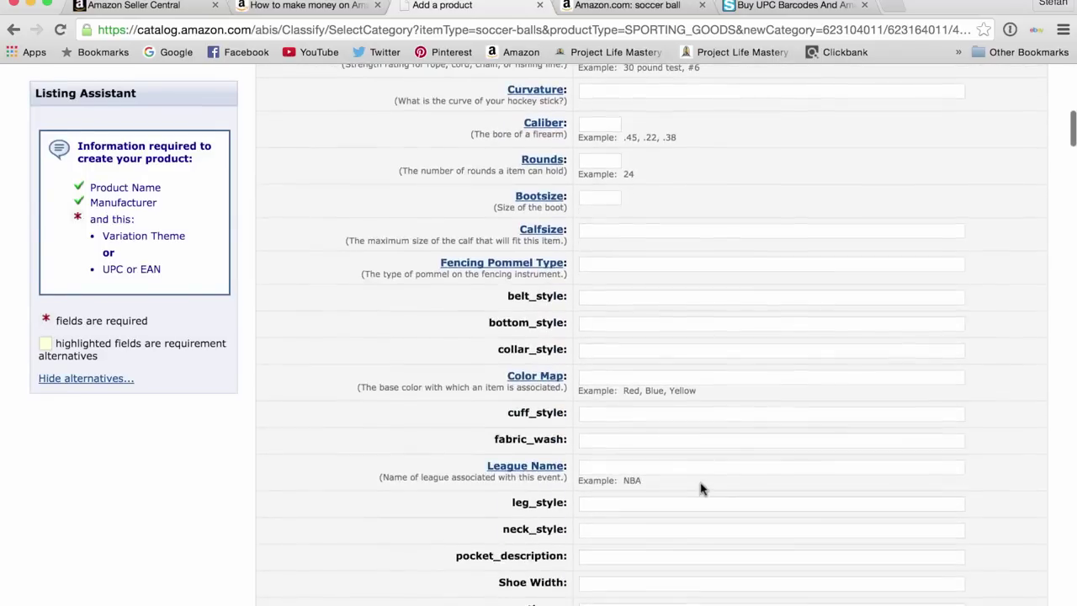
pyautogui.scroll(-5, 853, 413)
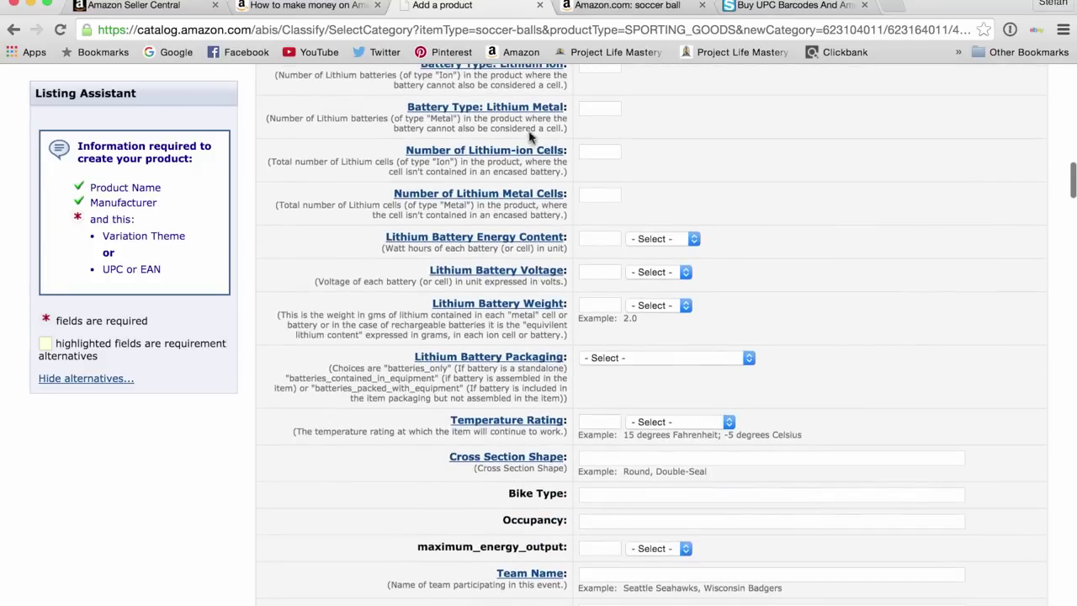
pyautogui.scroll(3, 765, 243)
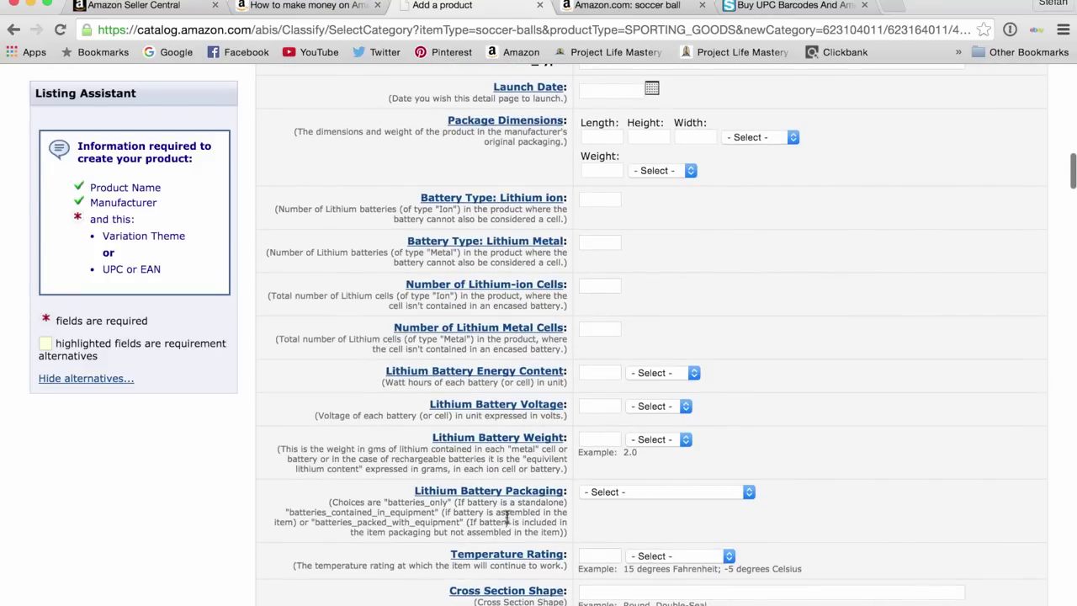
pyautogui.scroll(-8, 568, 555)
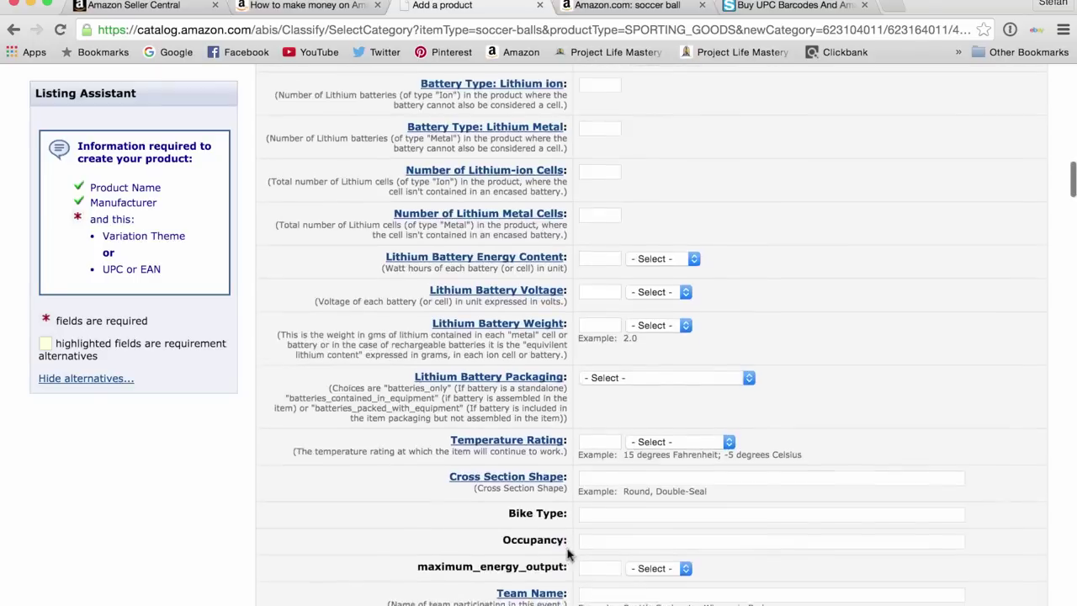
pyautogui.scroll(-14, 578, 511)
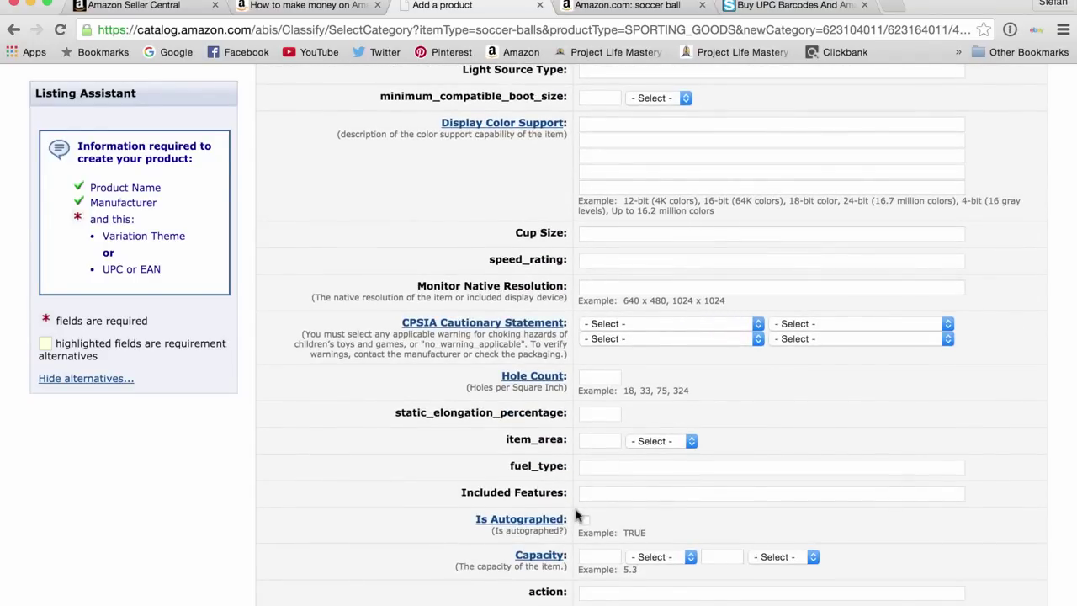
pyautogui.scroll(-15, 577, 515)
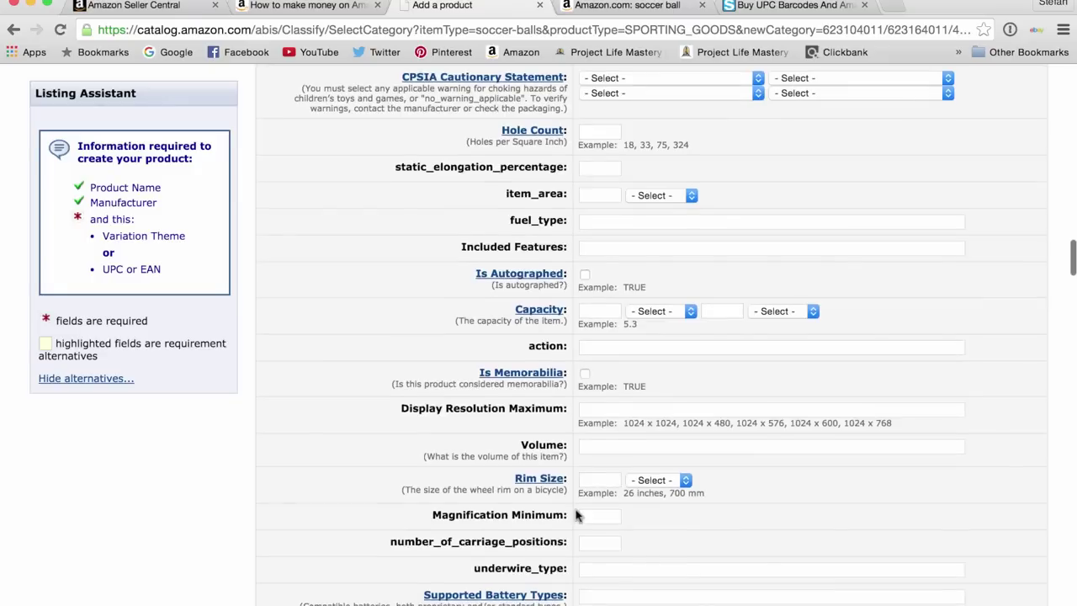
pyautogui.scroll(-14, 577, 515)
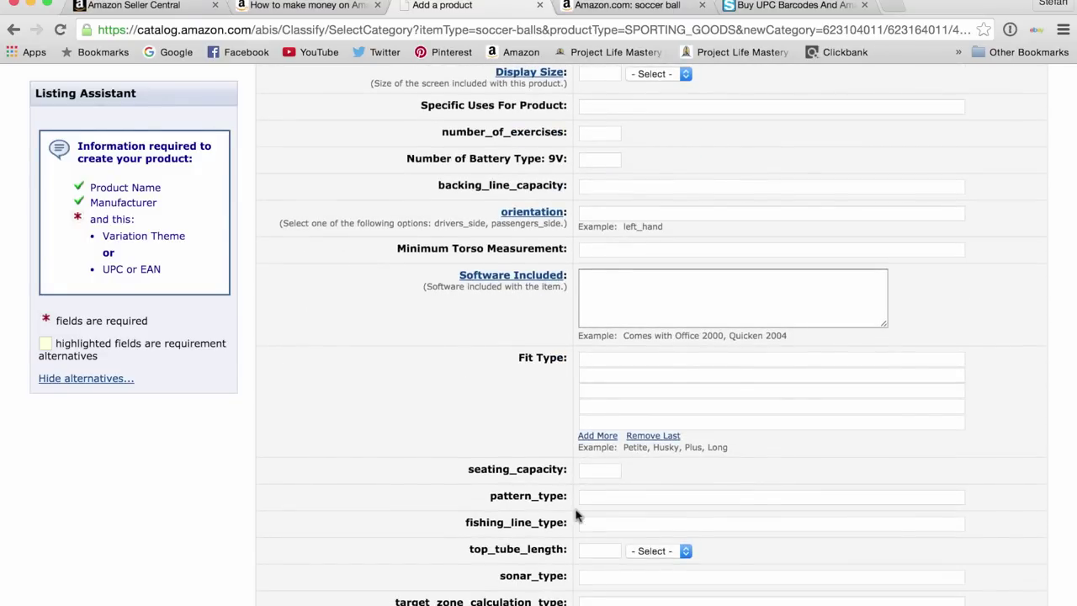
pyautogui.scroll(-5, 577, 515)
pyautogui.scroll(-6, 577, 515)
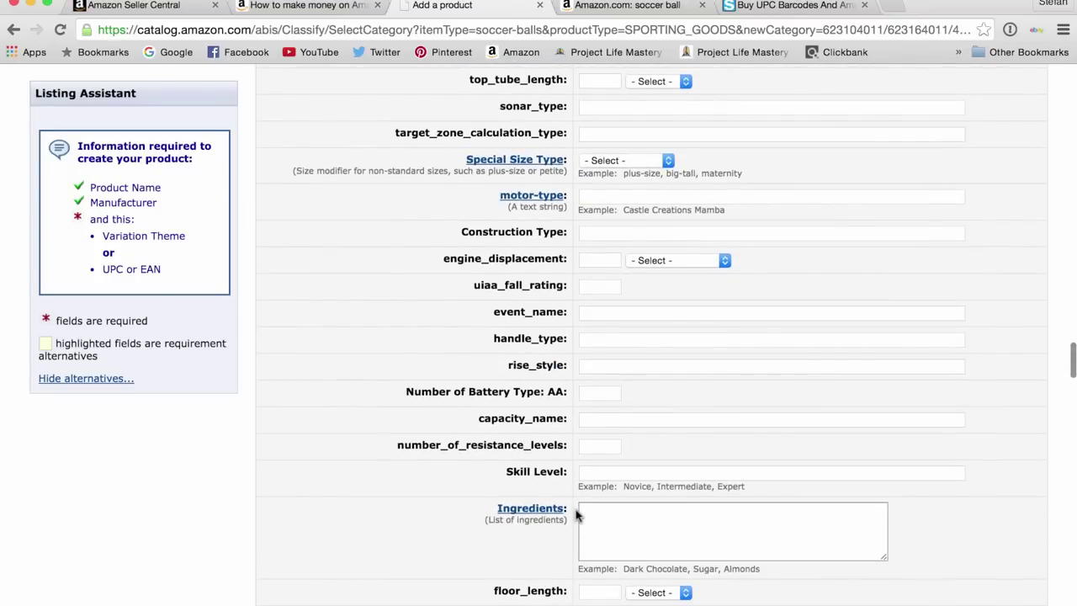
pyautogui.scroll(-5, 577, 515)
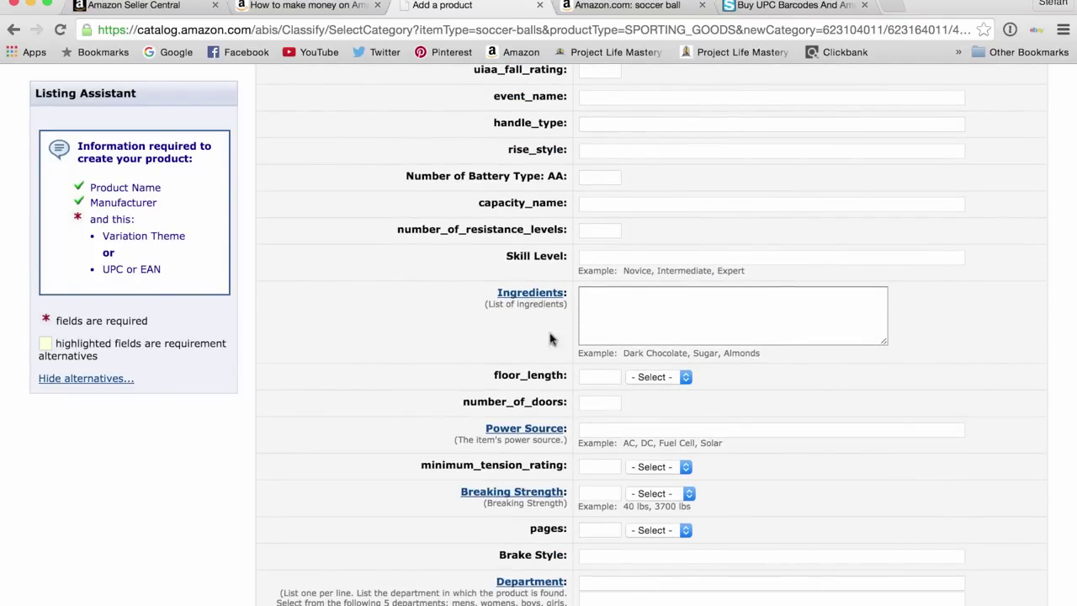
pyautogui.scroll(-7, 576, 472)
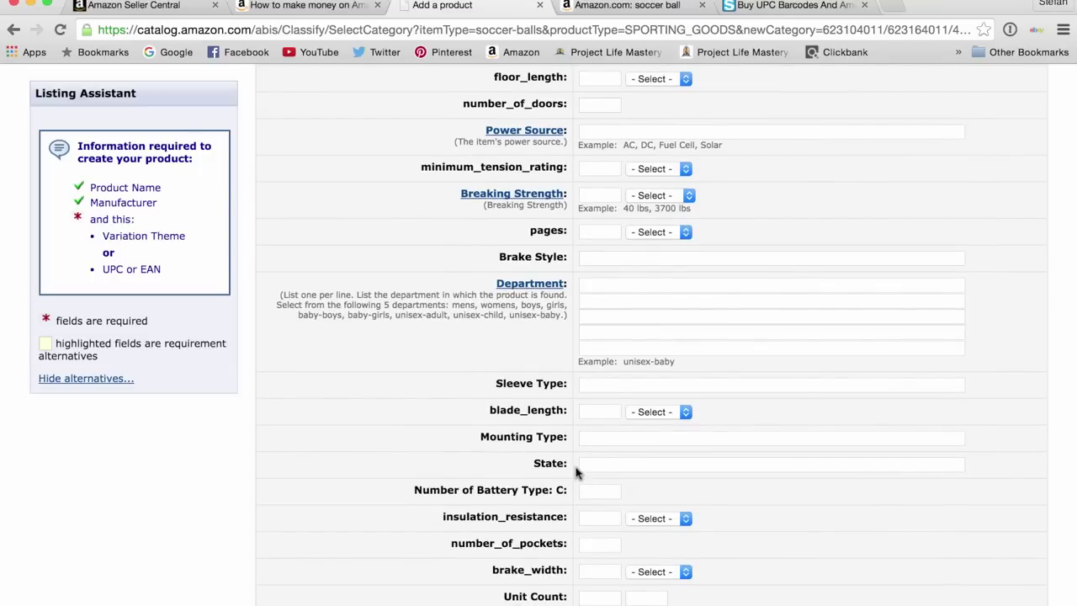
pyautogui.scroll(-11, 577, 472)
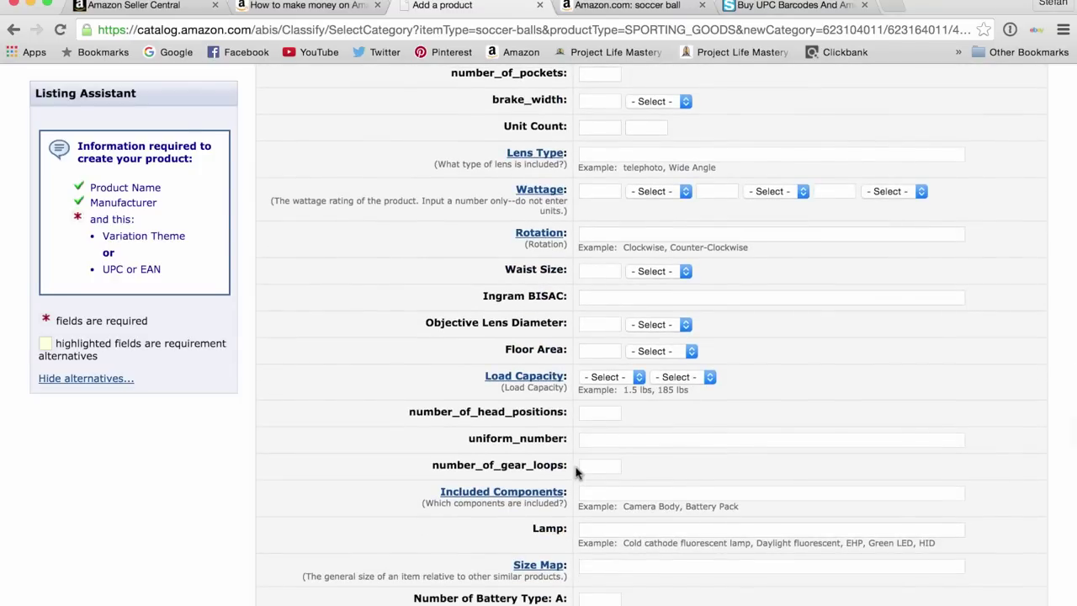
pyautogui.scroll(-10, 576, 472)
pyautogui.scroll(-20, 576, 472)
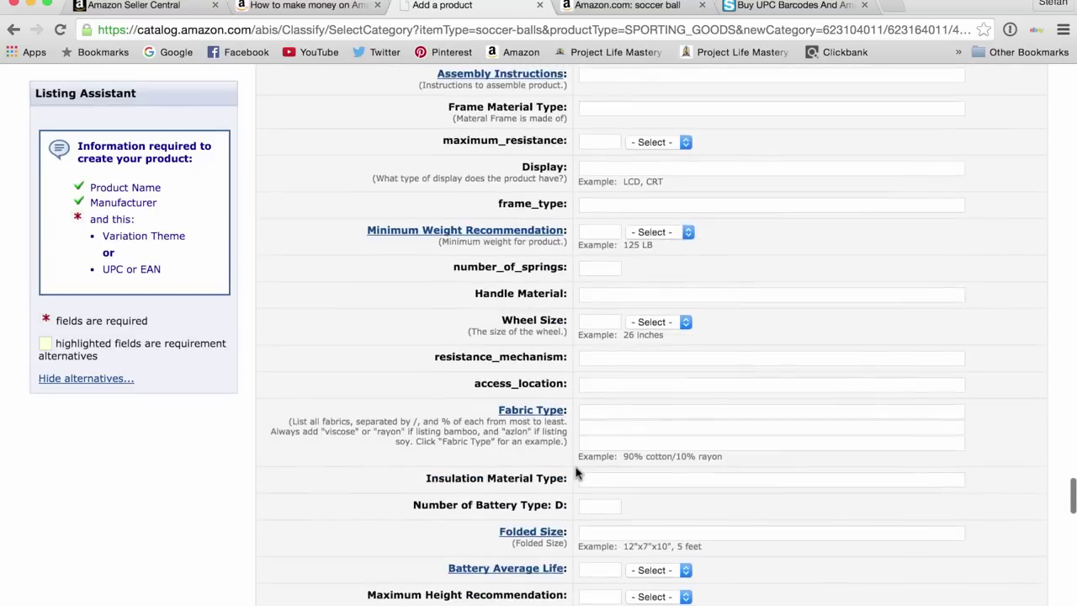
pyautogui.scroll(-20, 576, 472)
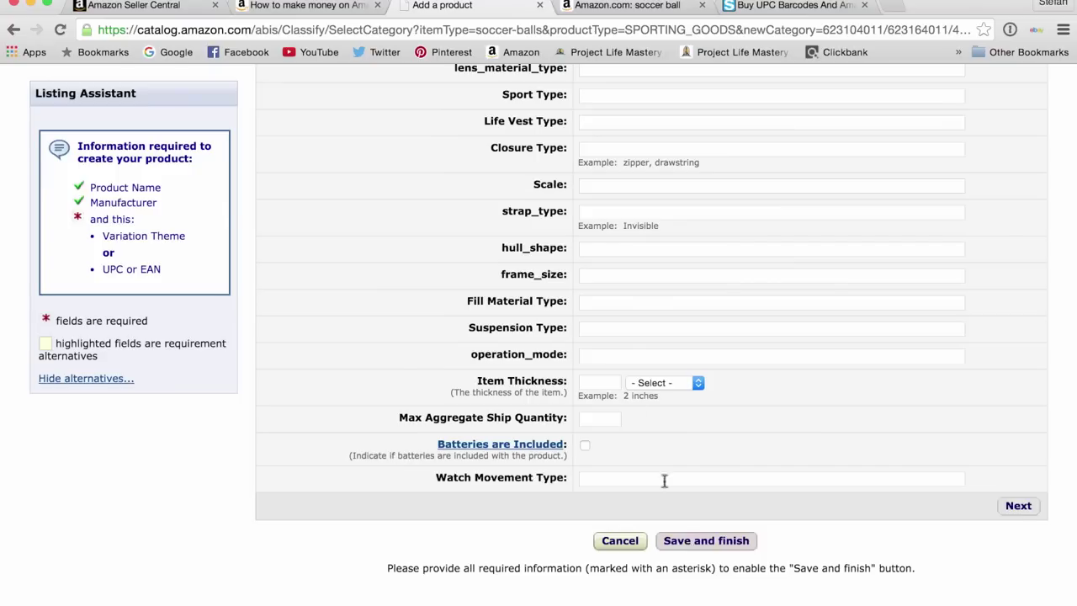
# Review the More Details fields once more from the beginning of the section to its end, and return to its first fields.
pyautogui.scroll(15, 591, 329)
pyautogui.scroll(20, 558, 334)
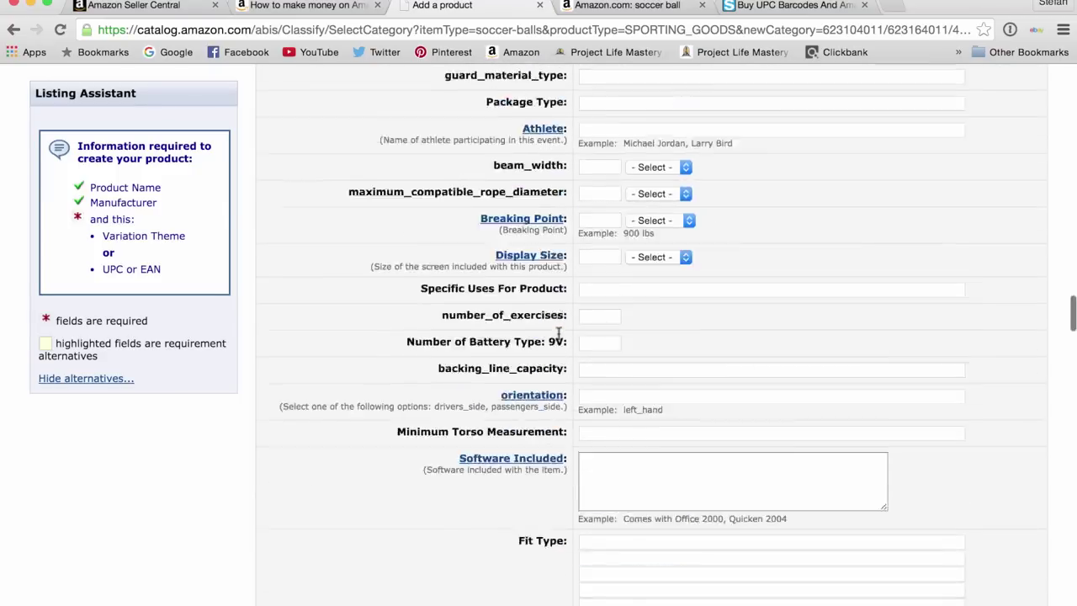
pyautogui.scroll(5, 558, 334)
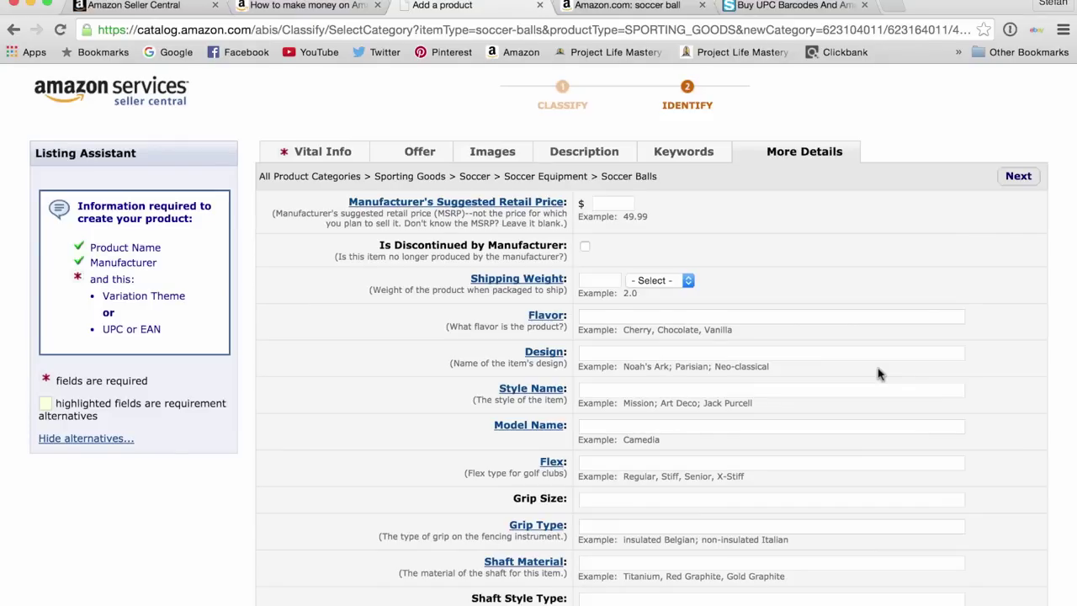
pyautogui.scroll(-1, 878, 373)
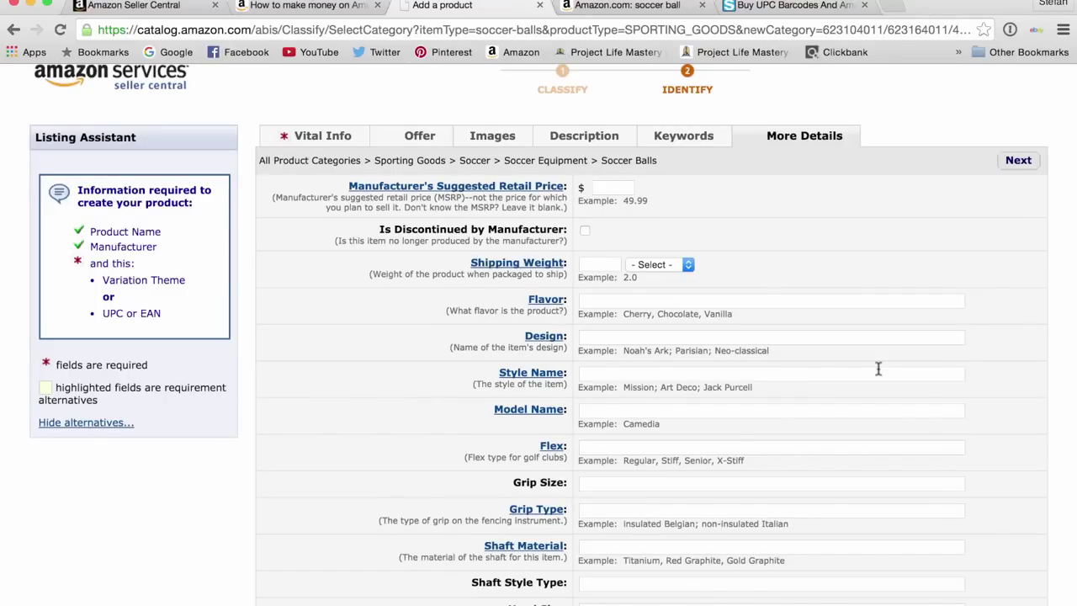
pyautogui.scroll(-20, 877, 370)
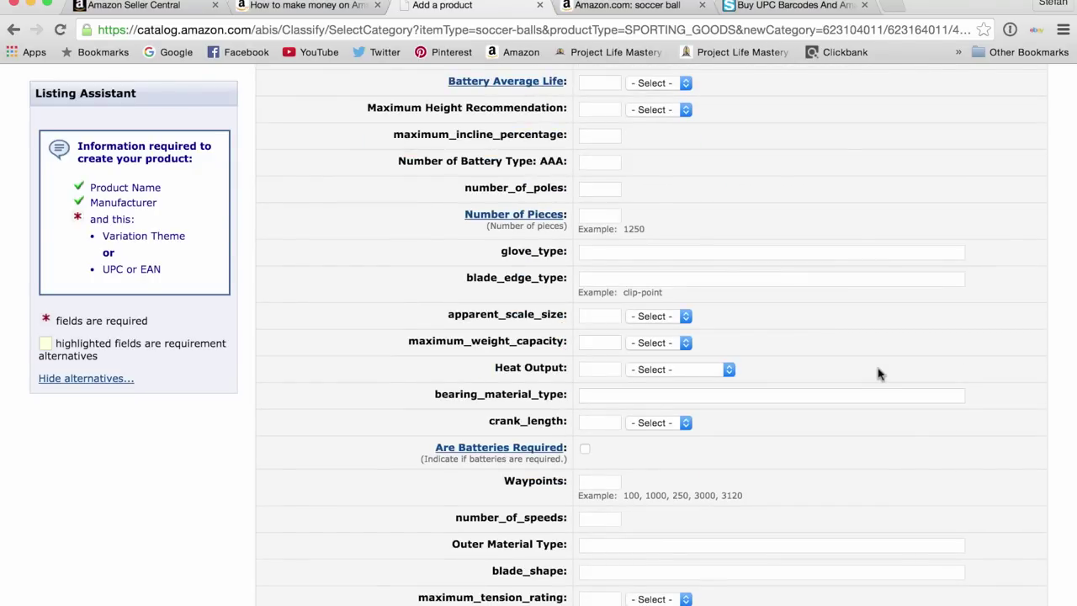
pyautogui.scroll(-20, 877, 372)
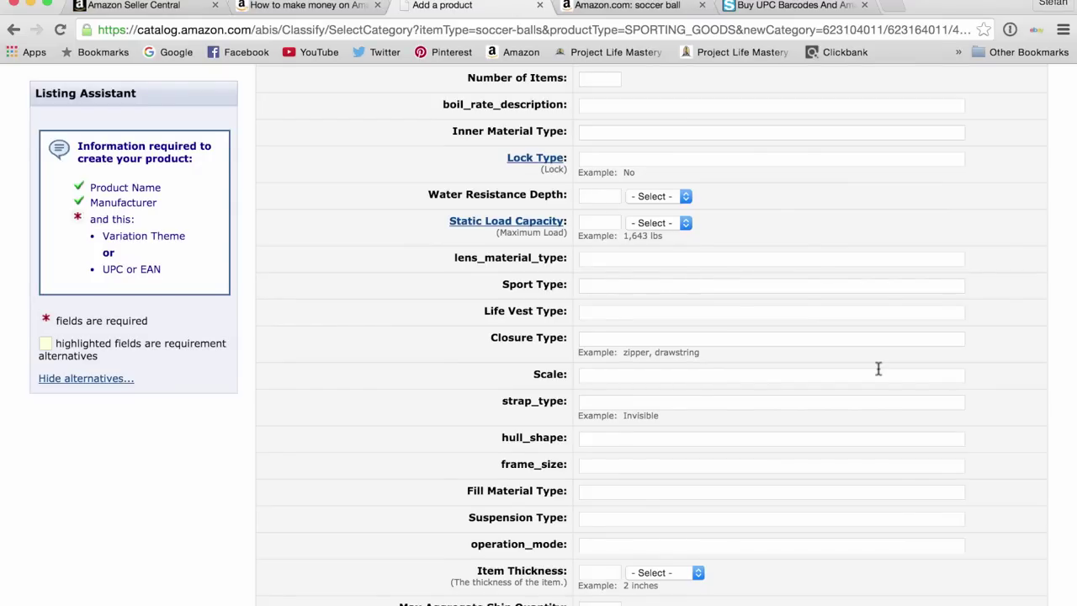
pyautogui.scroll(-5, 878, 368)
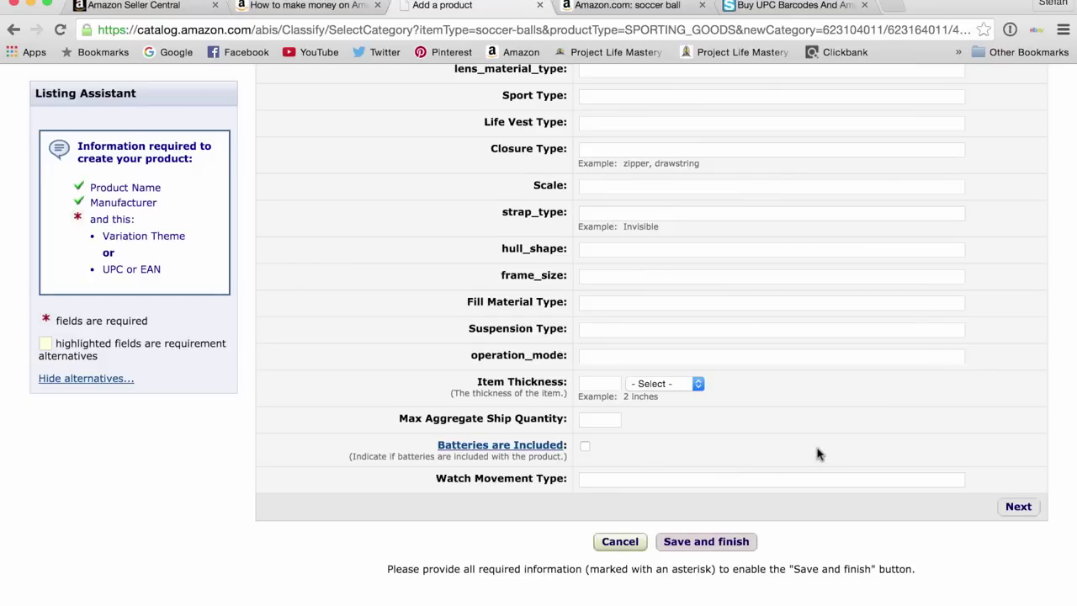
pyautogui.scroll(20, 816, 454)
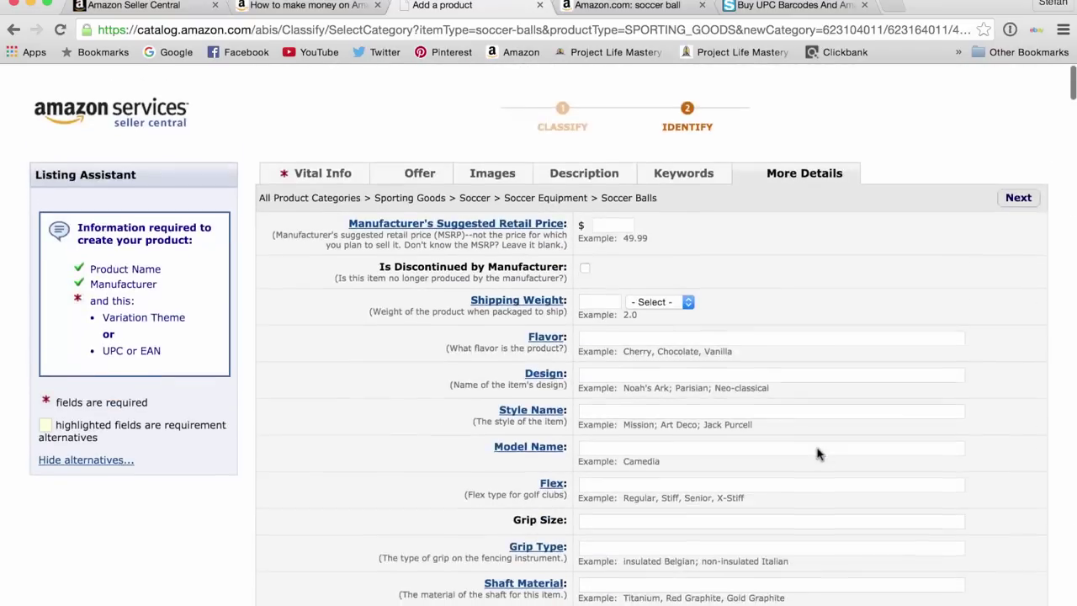